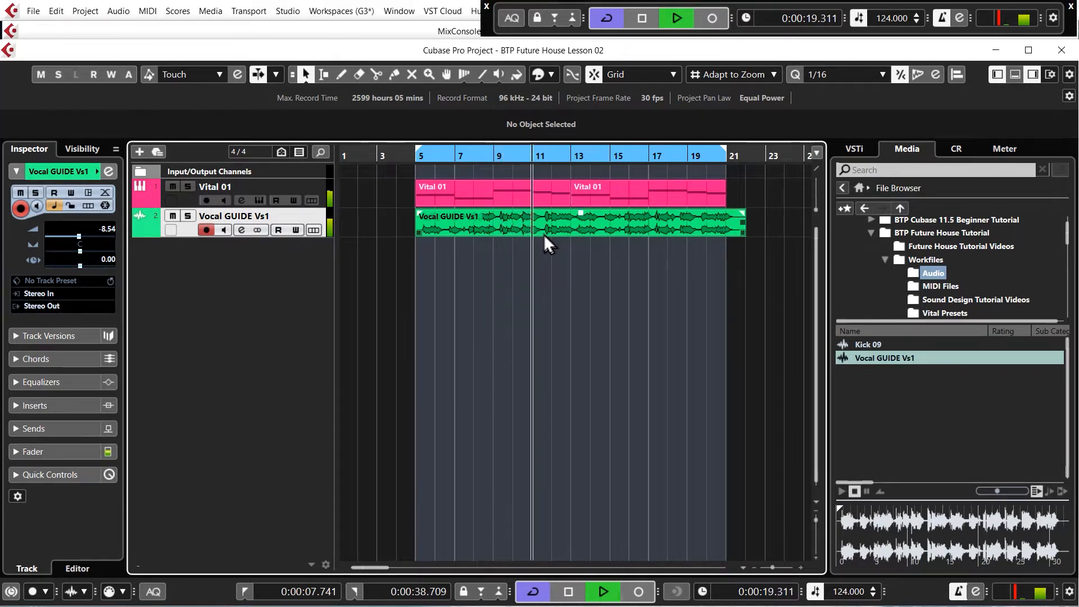
# - Turn off cycle playback and copy the second Vital 01 event to bar 21, right after the original
pyautogui.press('space')
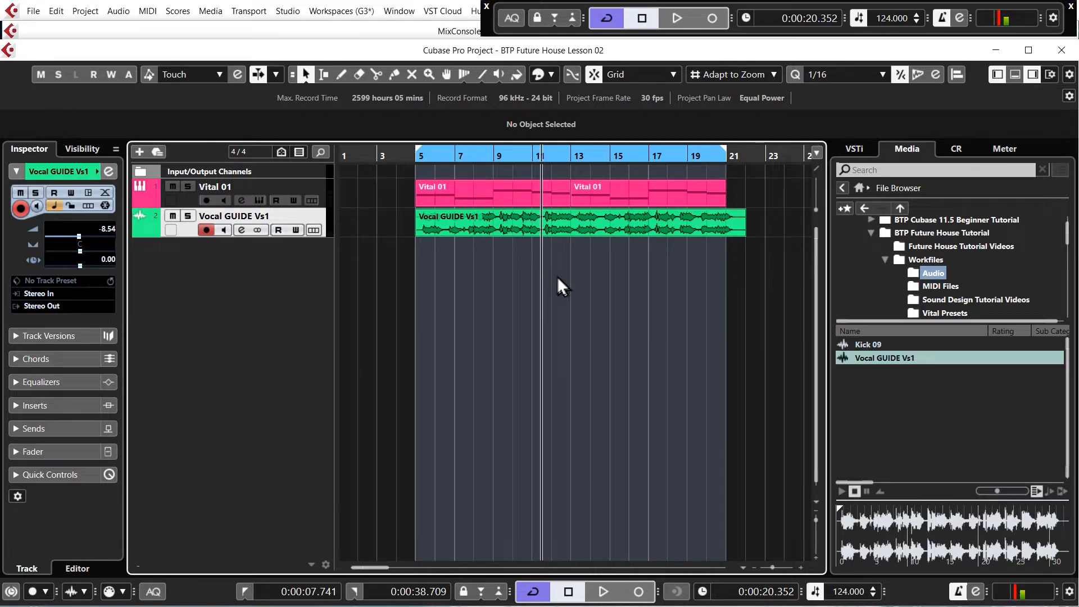
pyautogui.press('space')
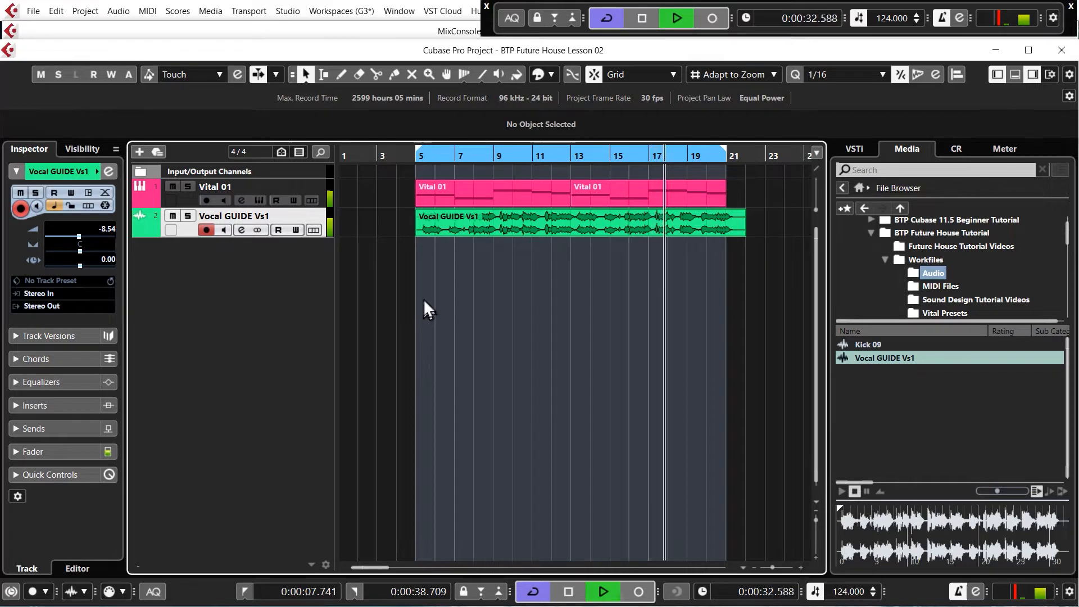
pyautogui.press('g')
pyautogui.press('g')
pyautogui.click(604, 12)
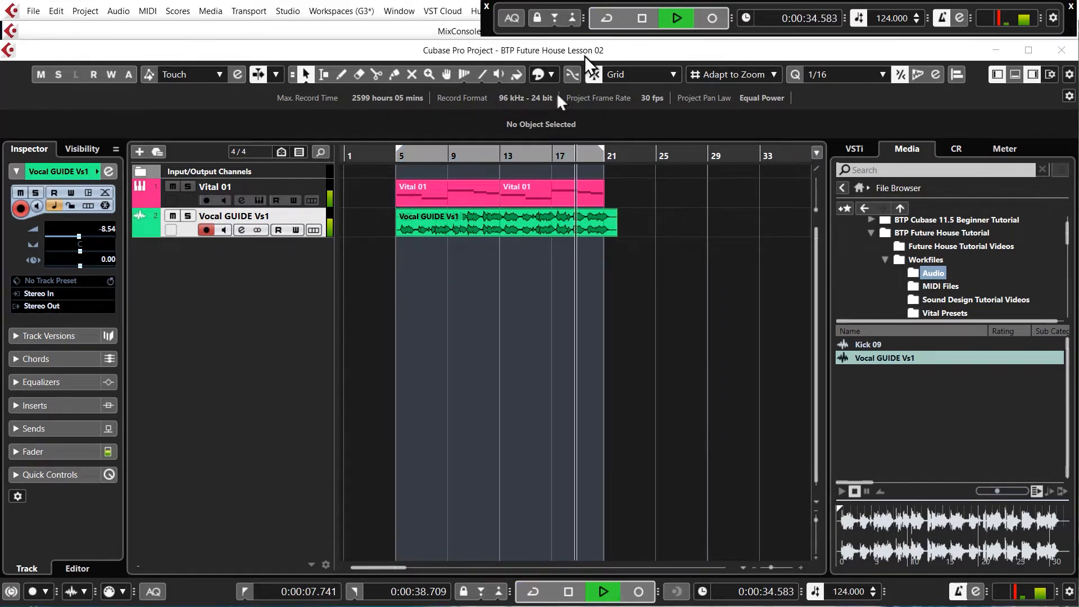
pyautogui.moveTo(548, 191); pyautogui.dragTo(653, 169)
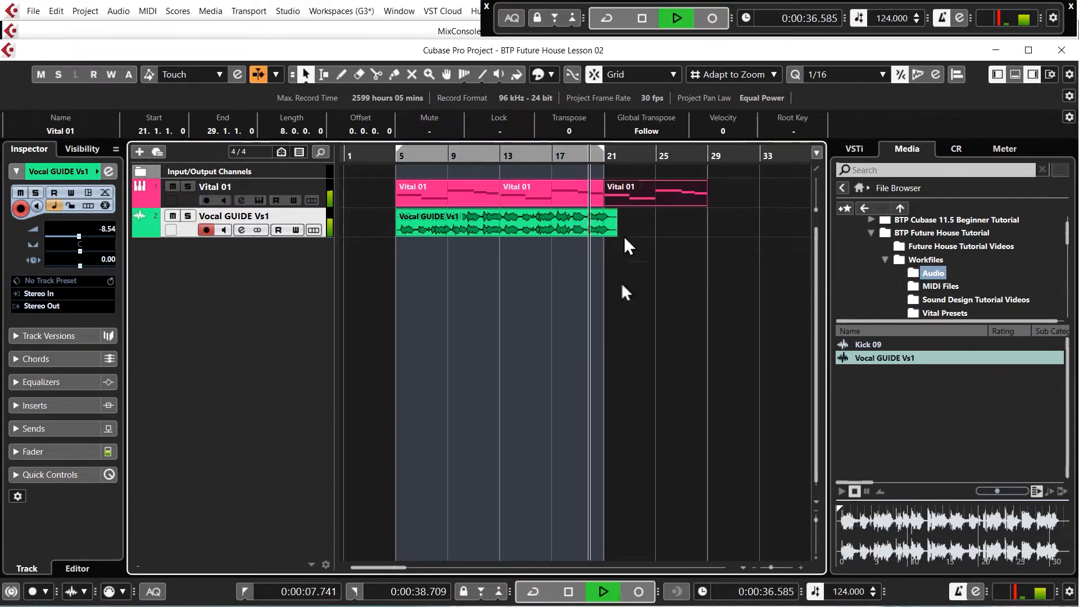
pyautogui.click(619, 325)
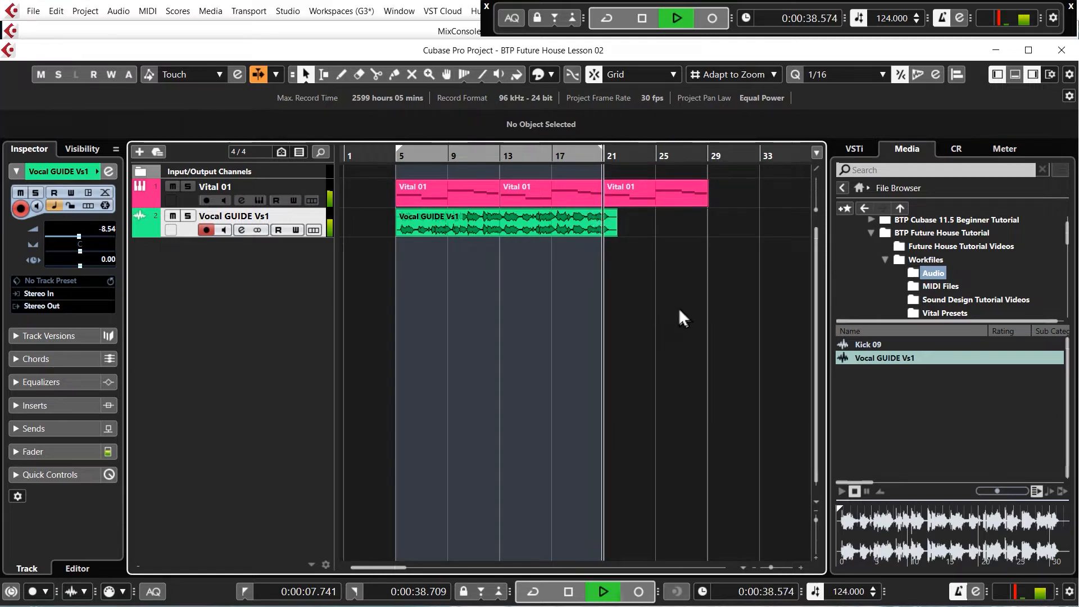
pyautogui.press('space')
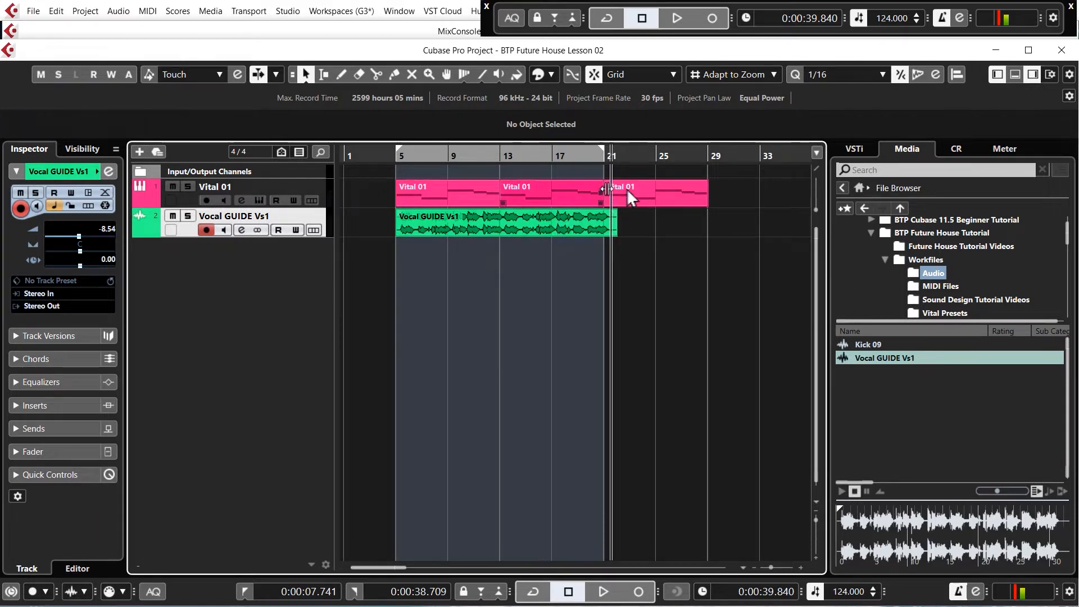
# - Open the Vital instrument of the Vital 01 track, inspect its effects page and close it again
pyautogui.click(322, 188)
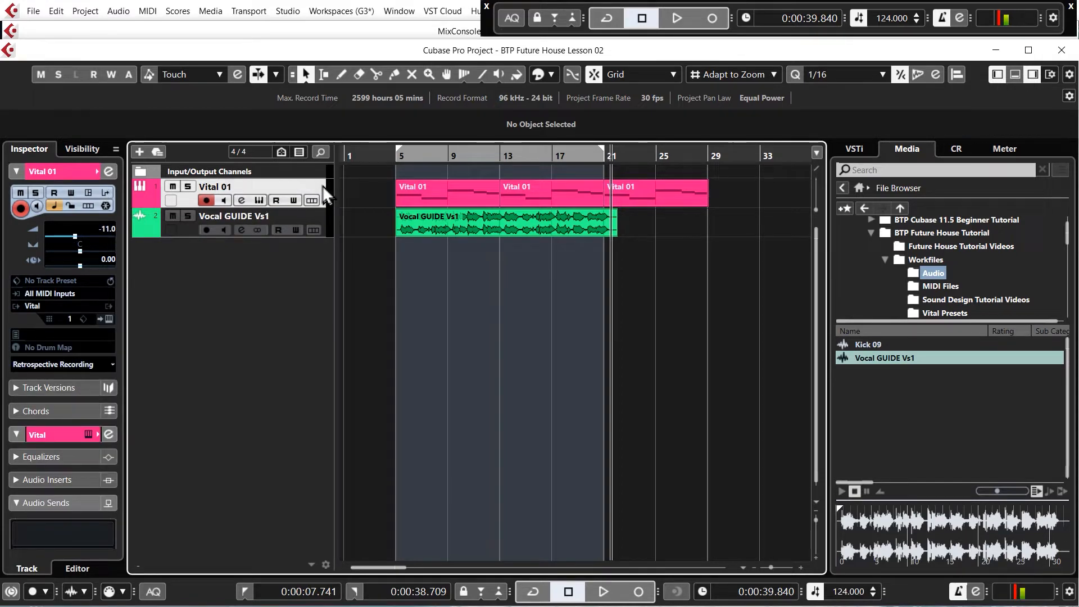
pyautogui.click(259, 201)
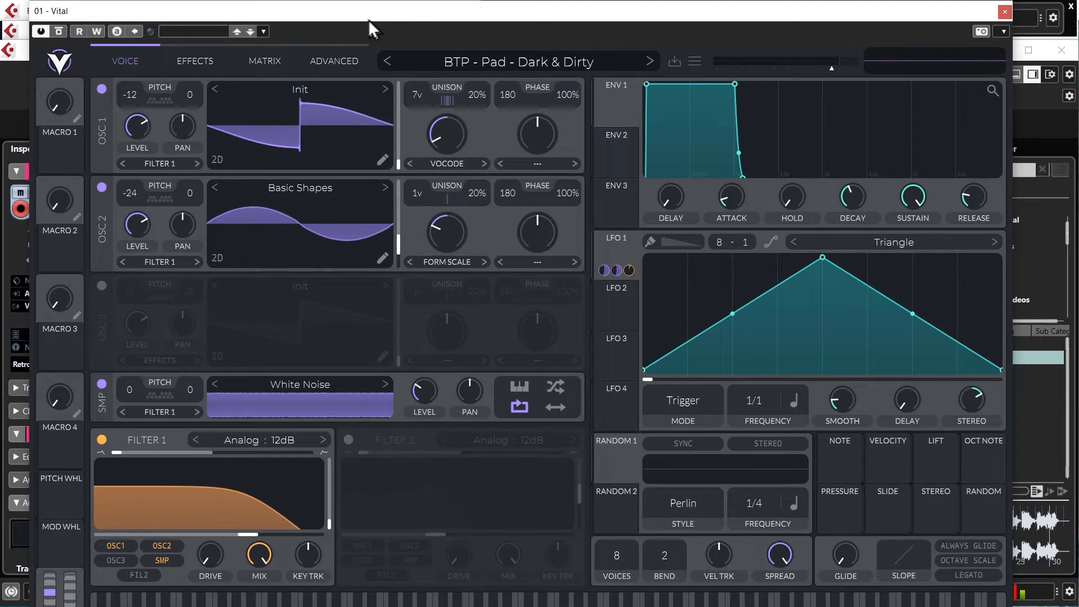
pyautogui.moveTo(367, 17); pyautogui.dragTo(368, 4)
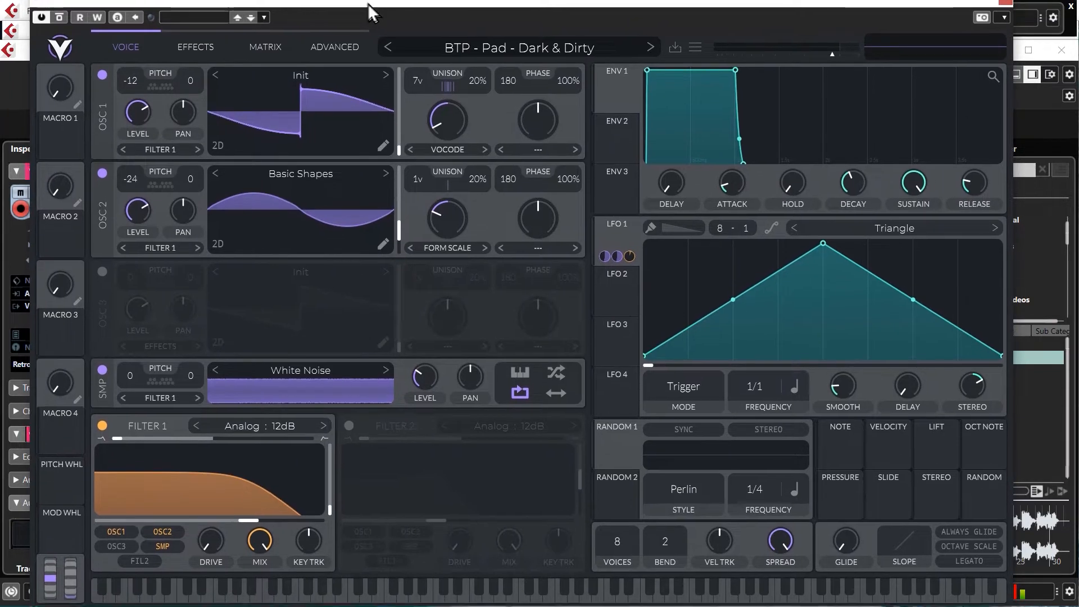
pyautogui.click(186, 46)
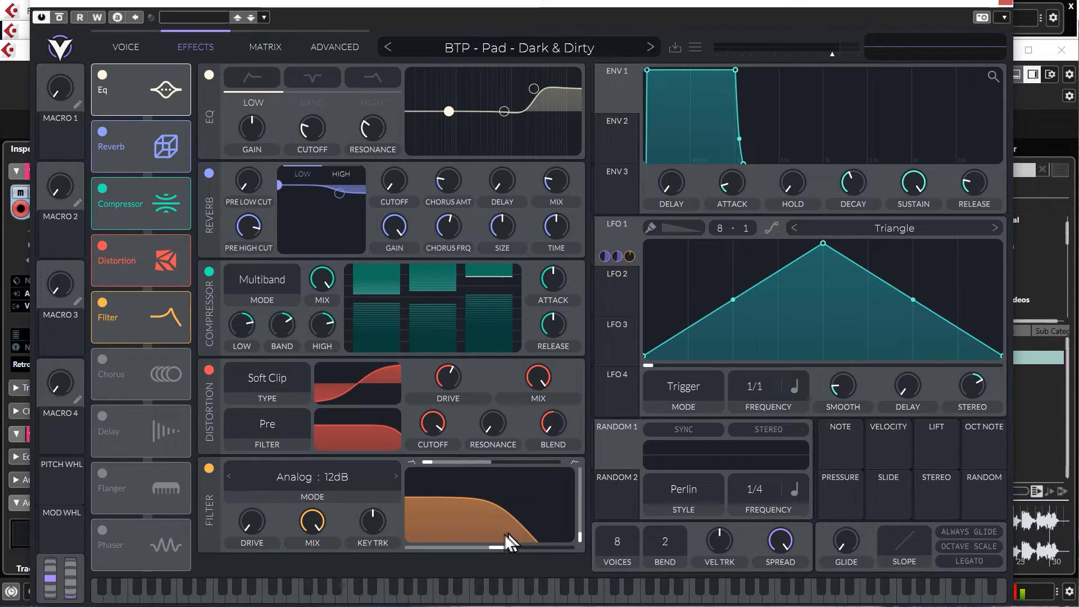
pyautogui.click(1009, 4)
# - Play the arrangement briefly from bar 17 to hear the pad's transition passage
pyautogui.click(552, 156)
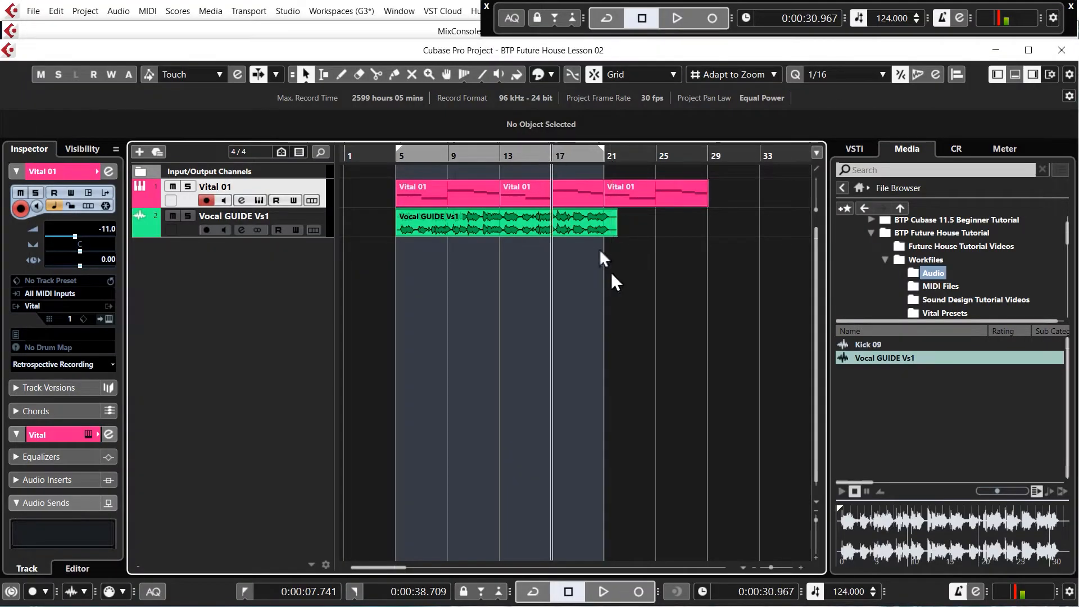
pyautogui.hotkey('alt', 'x')
pyautogui.press('space')
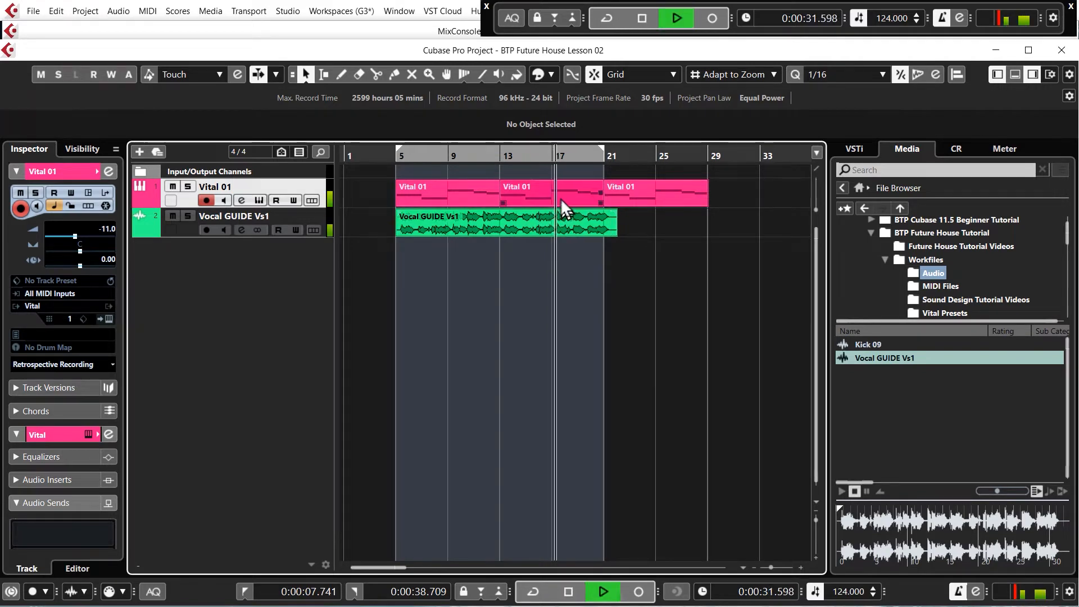
pyautogui.press('space')
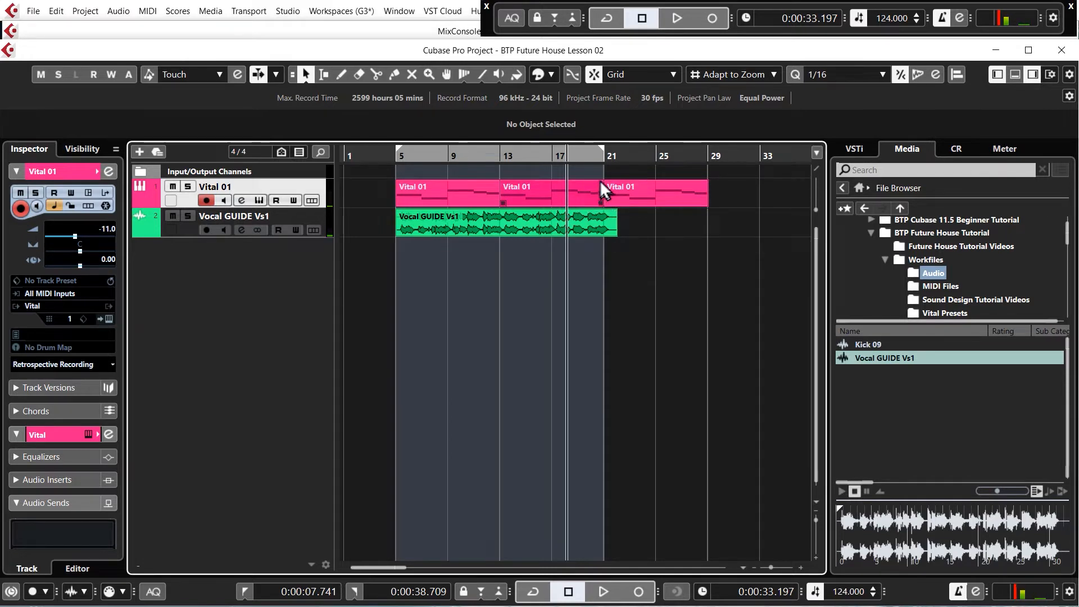
# - Record automation of Vital's effects filter cutoff from bar 17, raising the cutoff towards bar 21, and switch automation writing off at the end
pyautogui.click(551, 155)
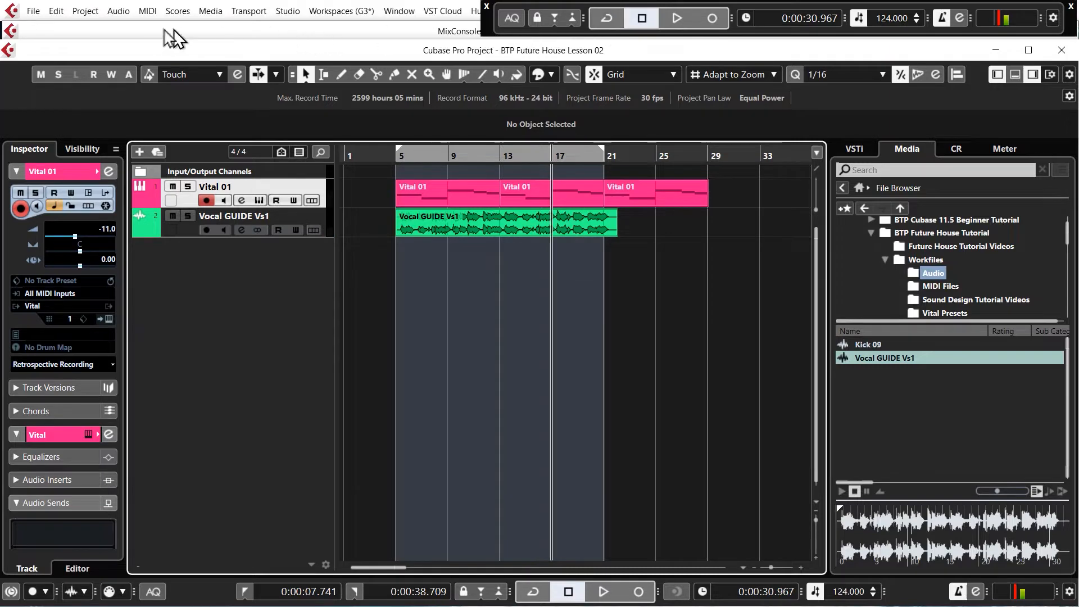
pyautogui.click(260, 200)
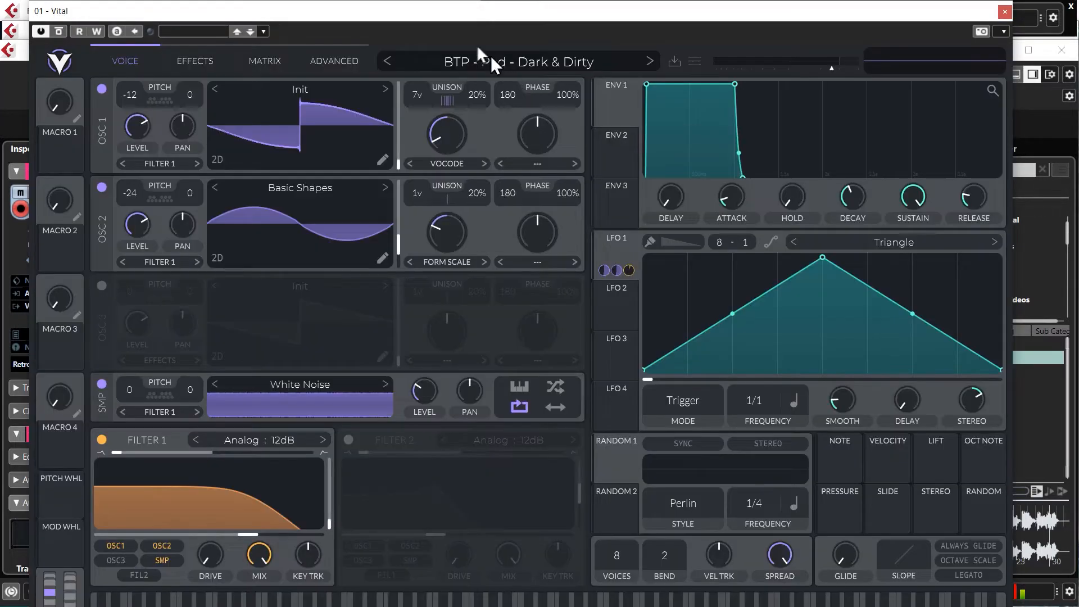
pyautogui.click(88, 31)
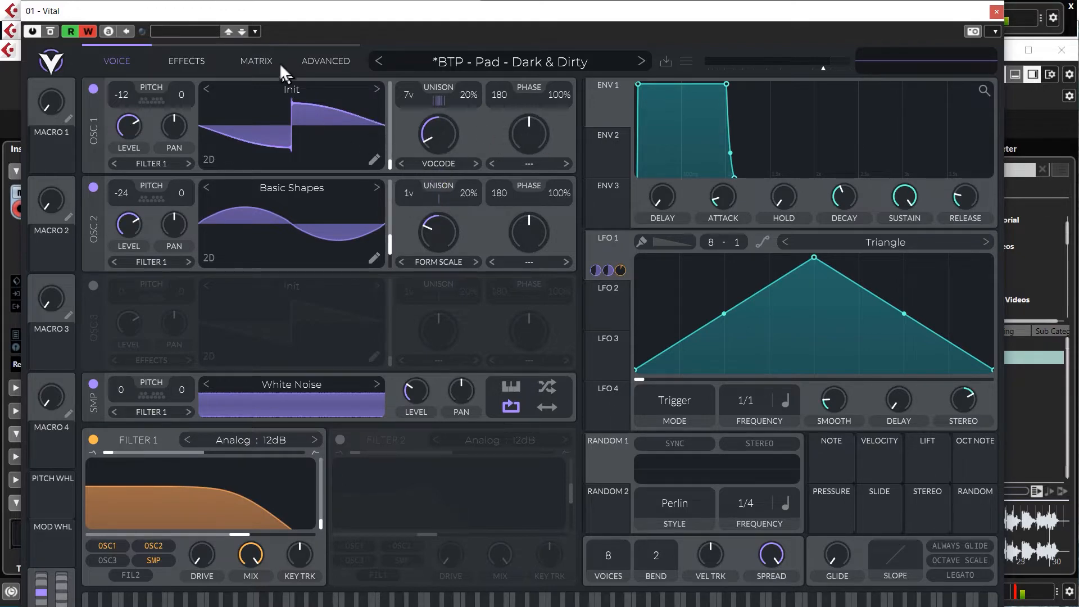
pyautogui.click(186, 62)
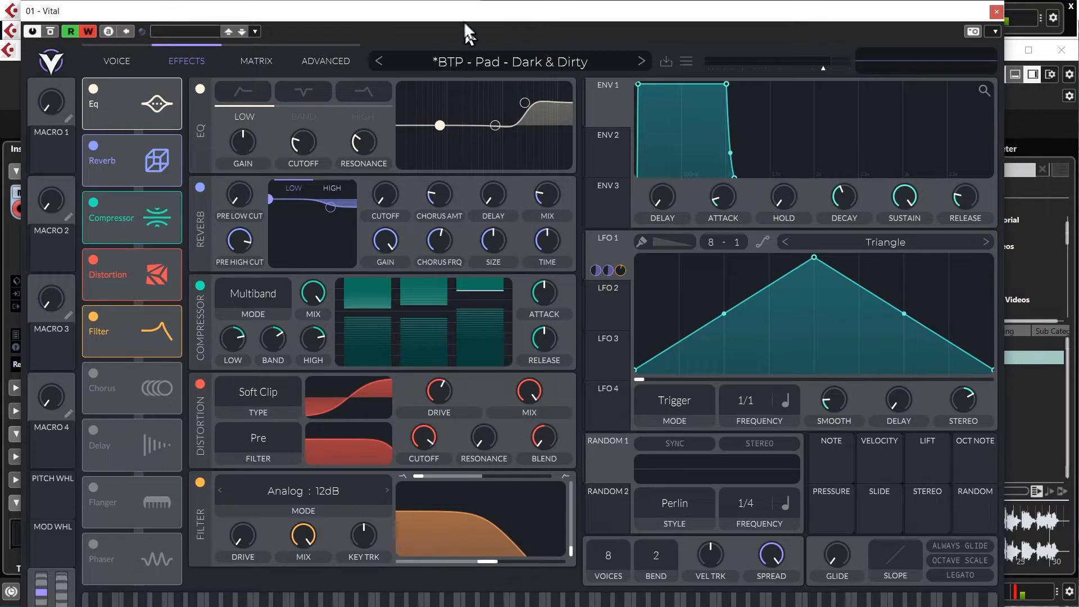
pyautogui.moveTo(463, 22)
pyautogui.mouseDown()
pyautogui.moveTo(485, 452)
pyautogui.moveTo(470, 25)
pyautogui.mouseUp()
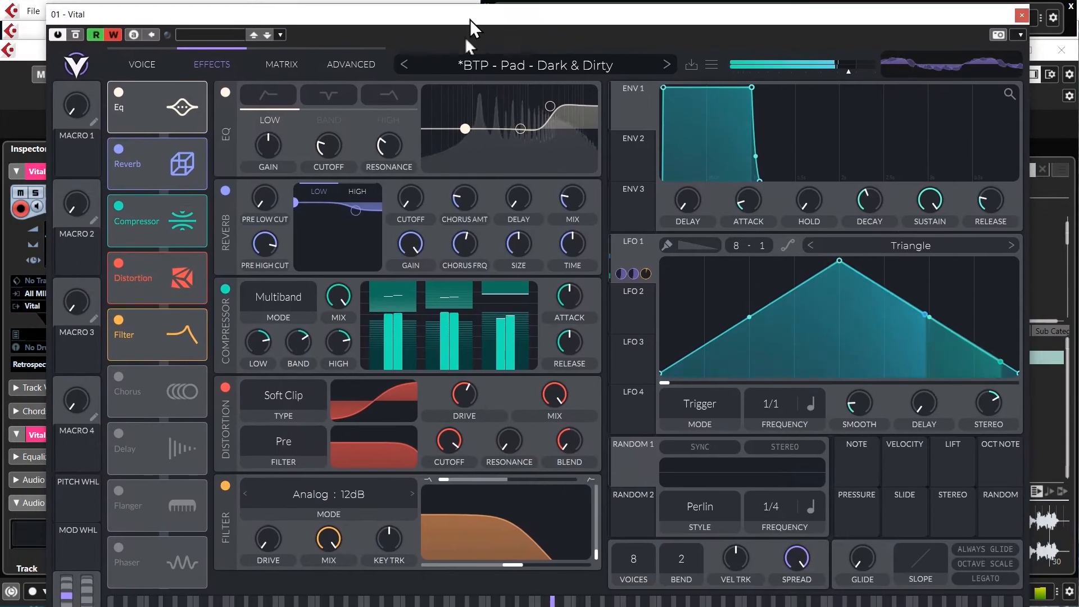
pyautogui.moveTo(514, 565); pyautogui.dragTo(578, 567)
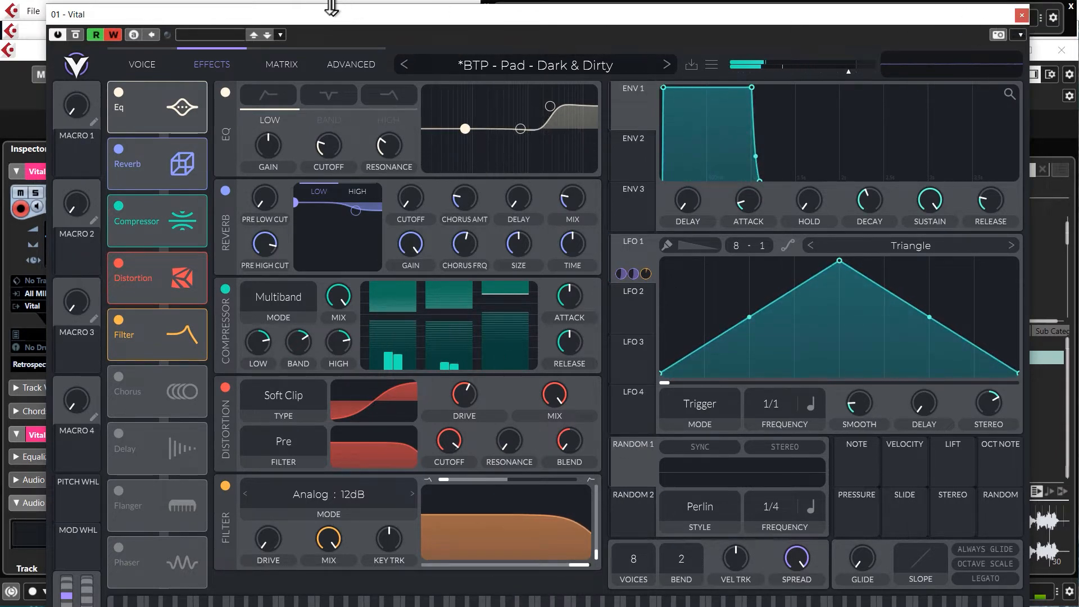
pyautogui.click(113, 35)
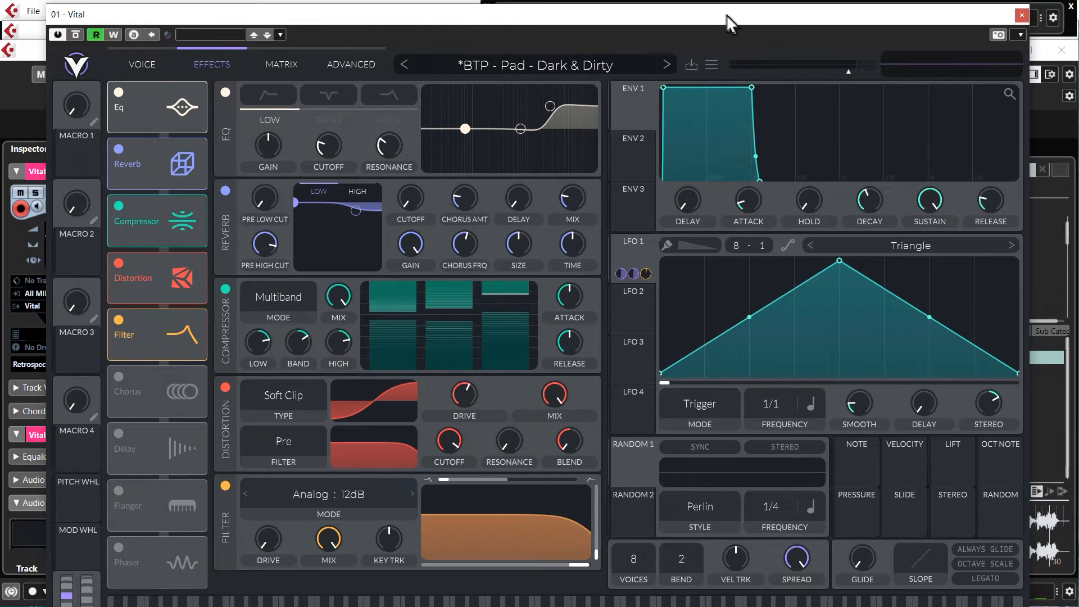
pyautogui.click(1022, 15)
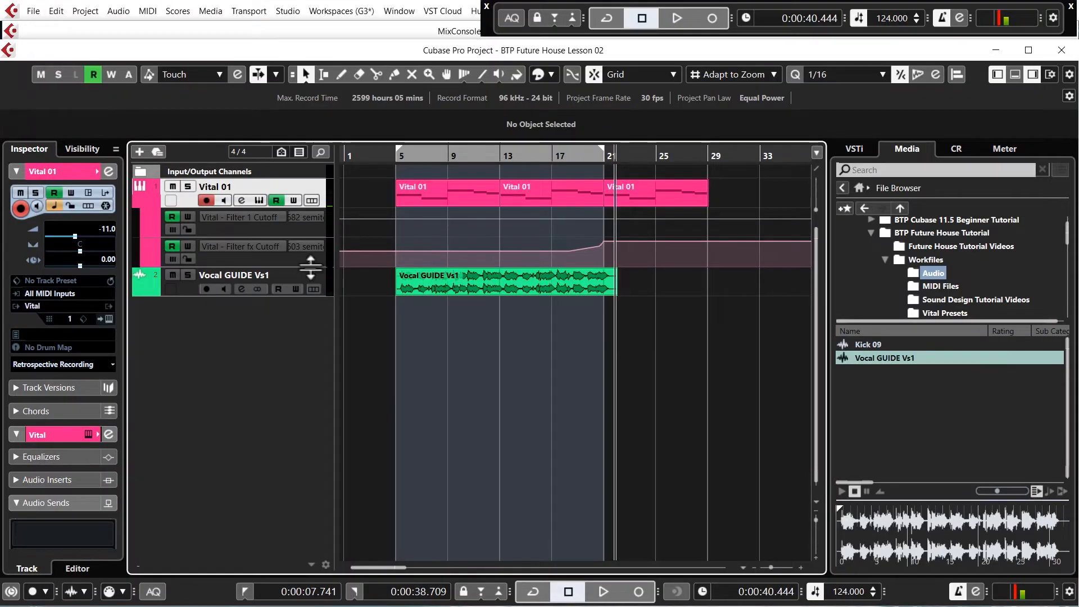
# - Delete the intermediate points of the Filter fx Cutoff ramp before bar 21 and bend the ramp into an upward-accelerating curve
pyautogui.moveTo(308, 267); pyautogui.dragTo(296, 394)
pyautogui.press('h')
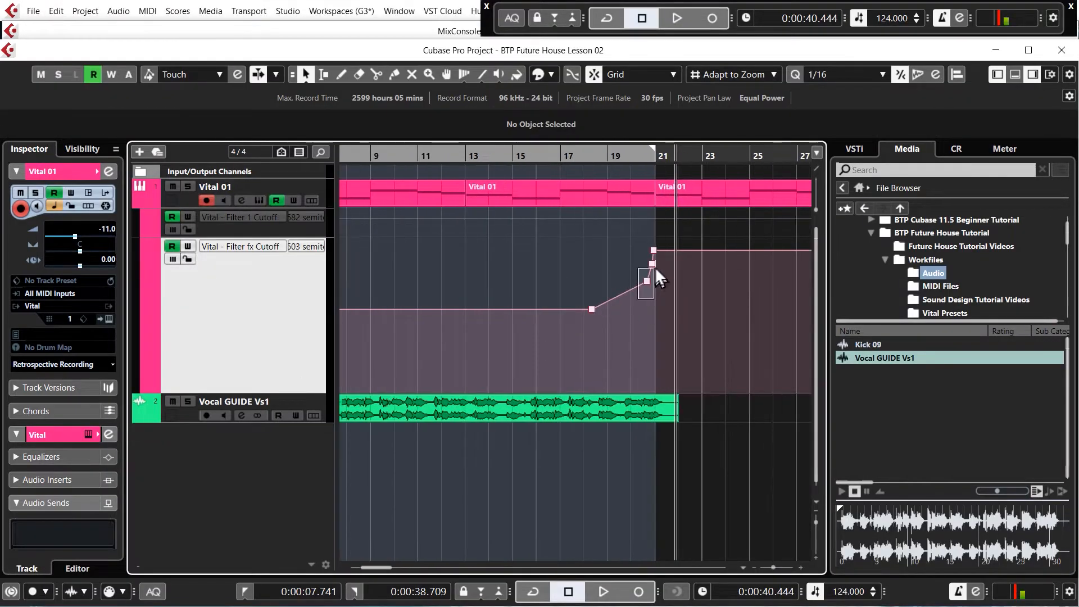
pyautogui.moveTo(656, 269); pyautogui.dragTo(657, 262)
pyautogui.press('Delete')
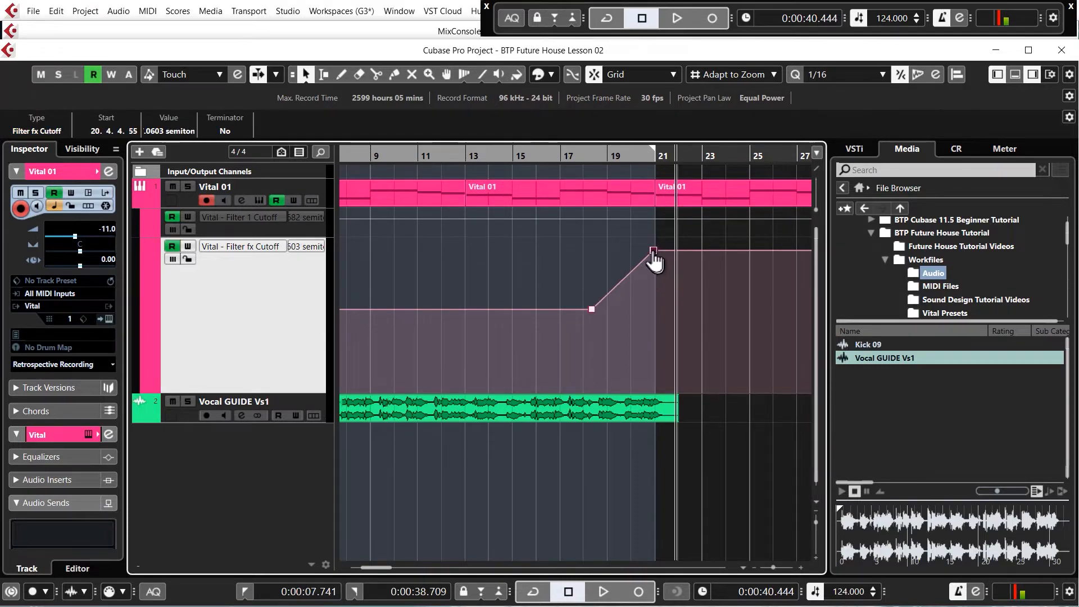
pyautogui.moveTo(631, 283); pyautogui.dragTo(638, 298)
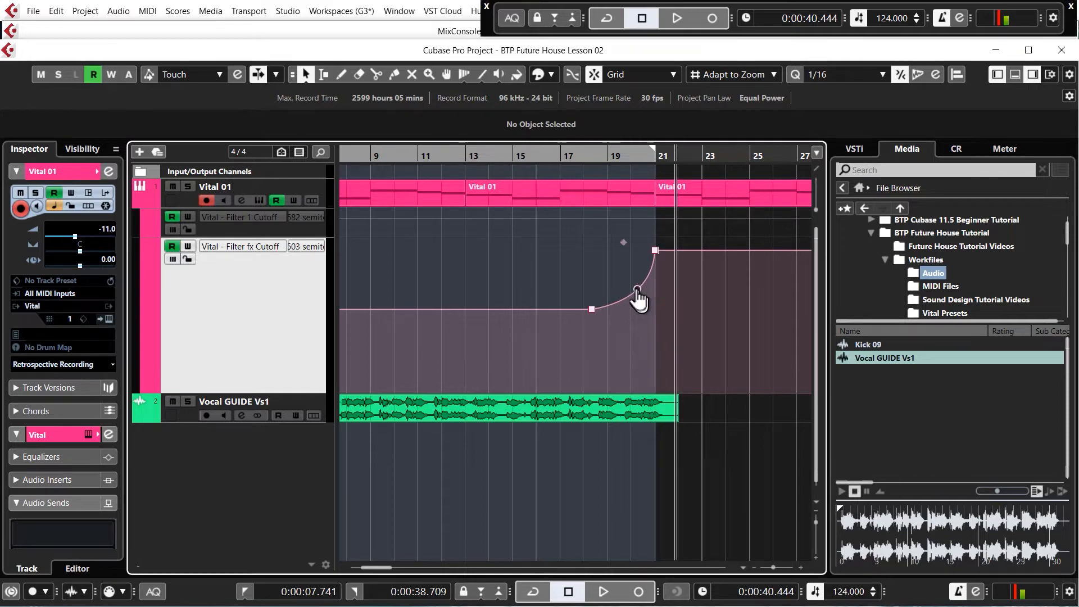
# - Play from bar 17 past bar 21 to audition the curved filter cutoff automation
pyautogui.click(562, 159)
pyautogui.press('space')
pyautogui.press('g')
pyautogui.press('g')
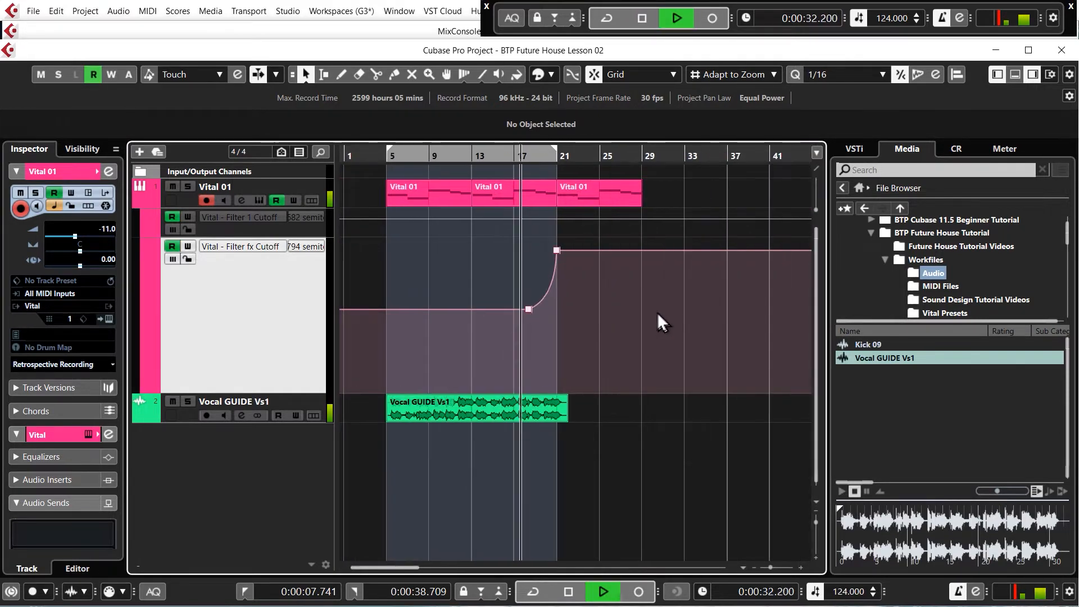
pyautogui.scroll(2, 377, 305)
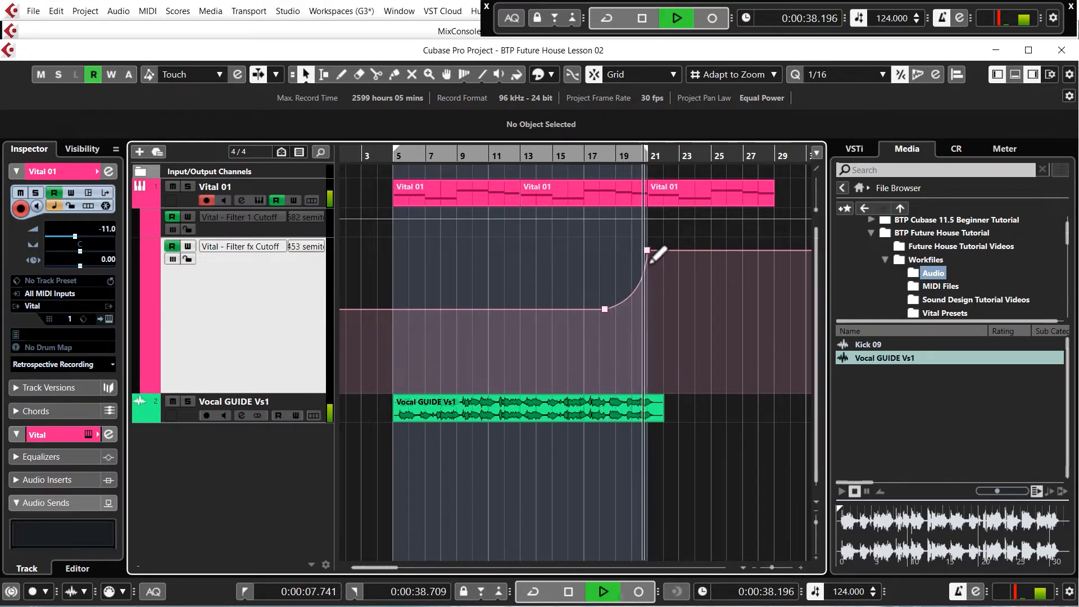
pyautogui.press('space')
# - Lower the final Filter fx Cutoff point at bar 21 and play from bar 20 to check the gentler rise
pyautogui.scroll(3, 616, 299)
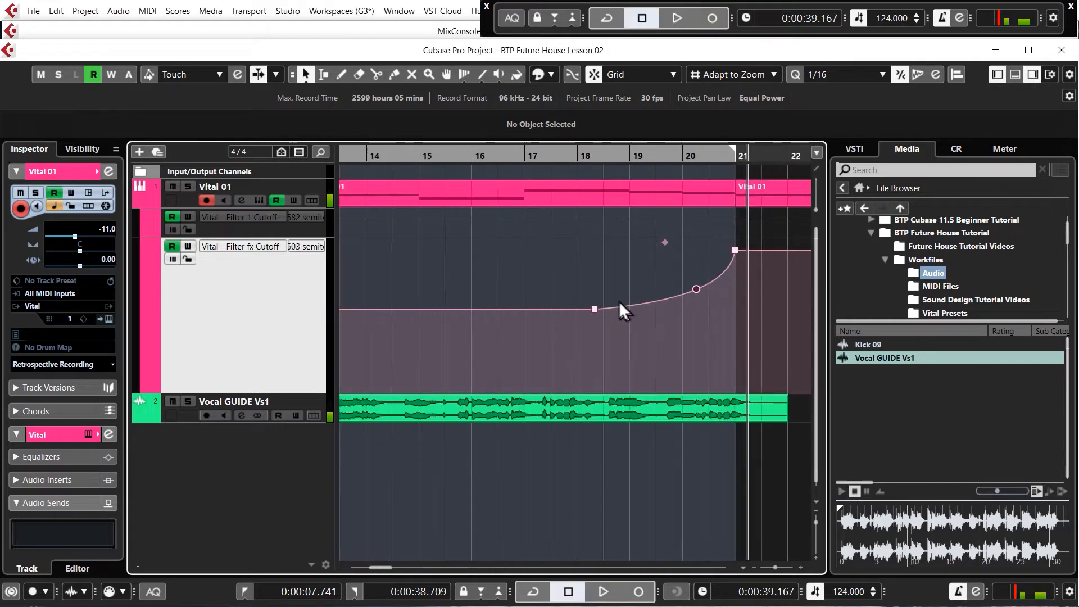
pyautogui.scroll(1, 619, 302)
pyautogui.moveTo(767, 248); pyautogui.dragTo(766, 273)
pyautogui.doubleClick(699, 156)
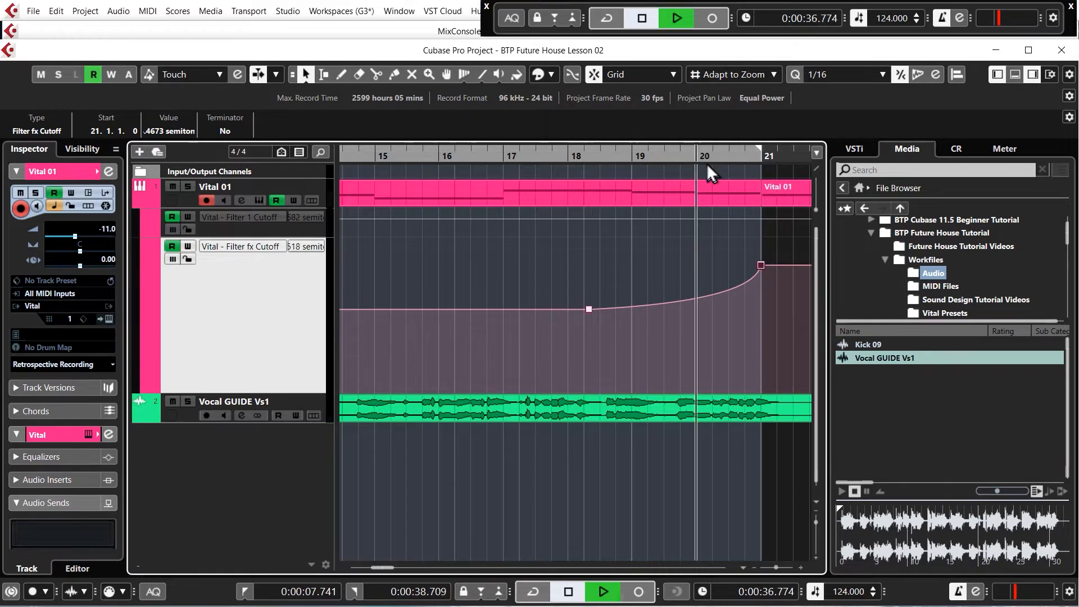
pyautogui.scroll(-2, 556, 267)
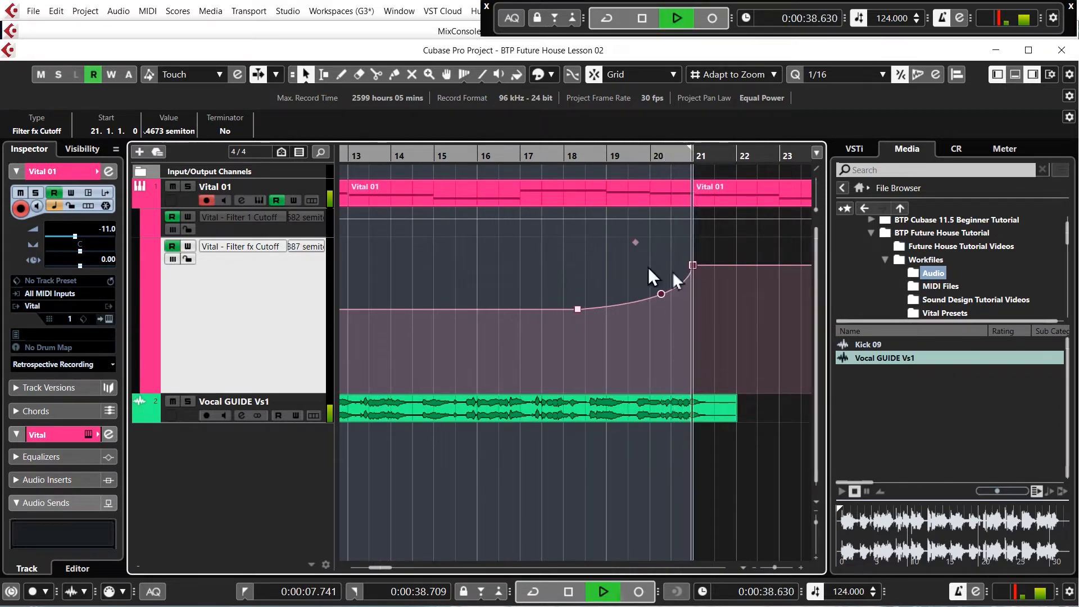
pyautogui.press('space')
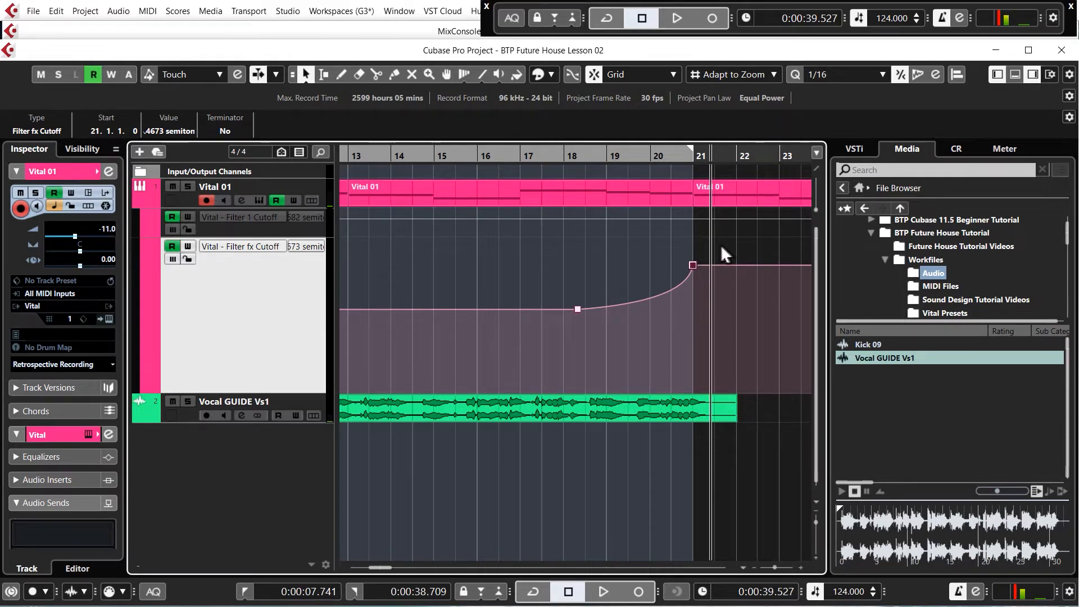
# - Create a sampler track from the Kick 09 sample in the Audio folder and bring the new track into view
pyautogui.scroll(-5, 636, 309)
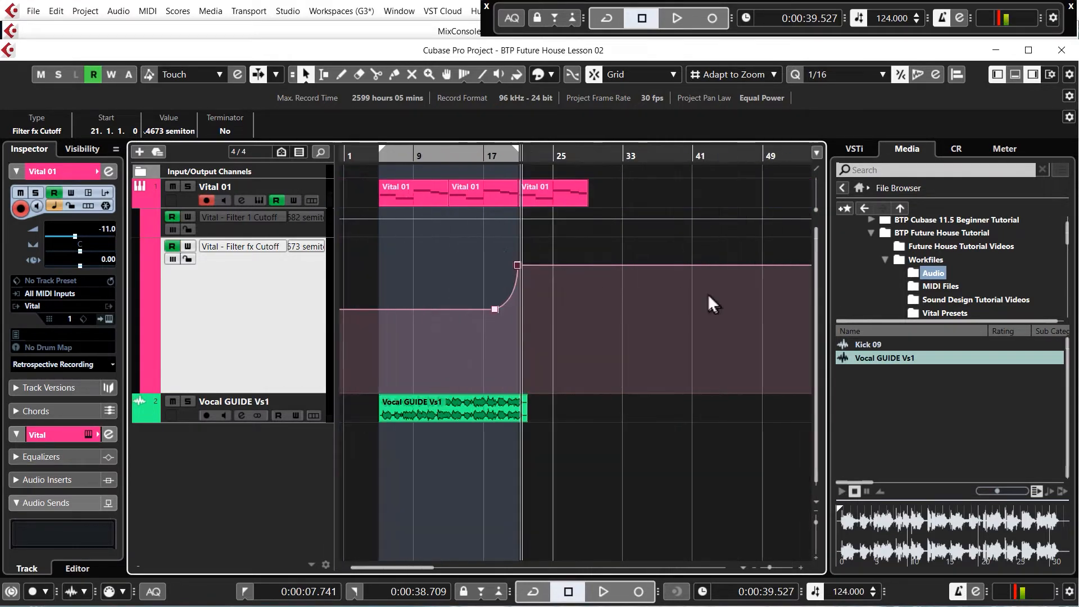
pyautogui.click(904, 147)
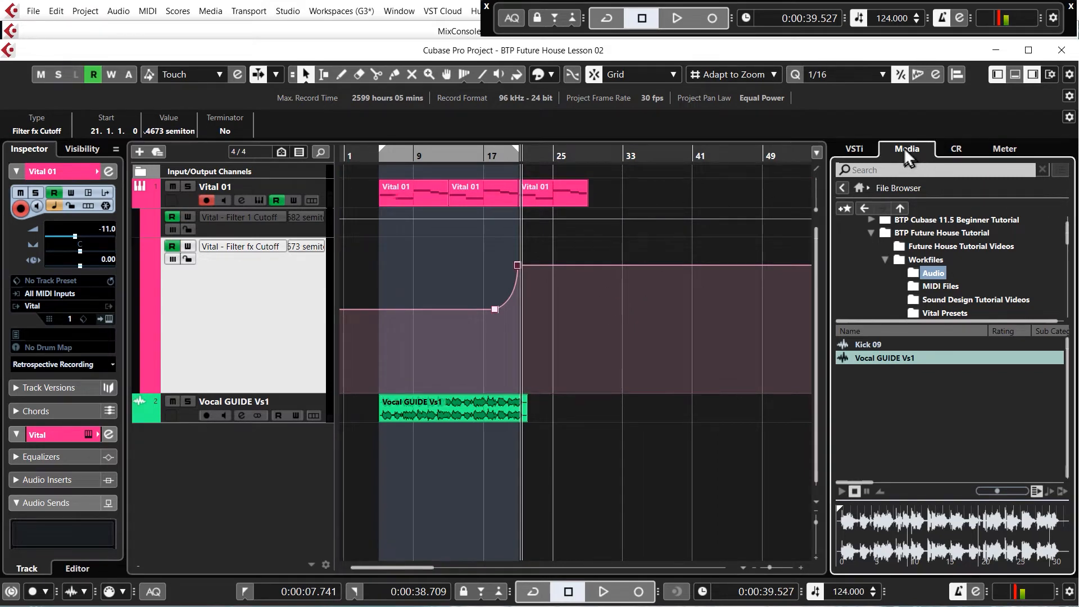
pyautogui.rightClick(869, 343)
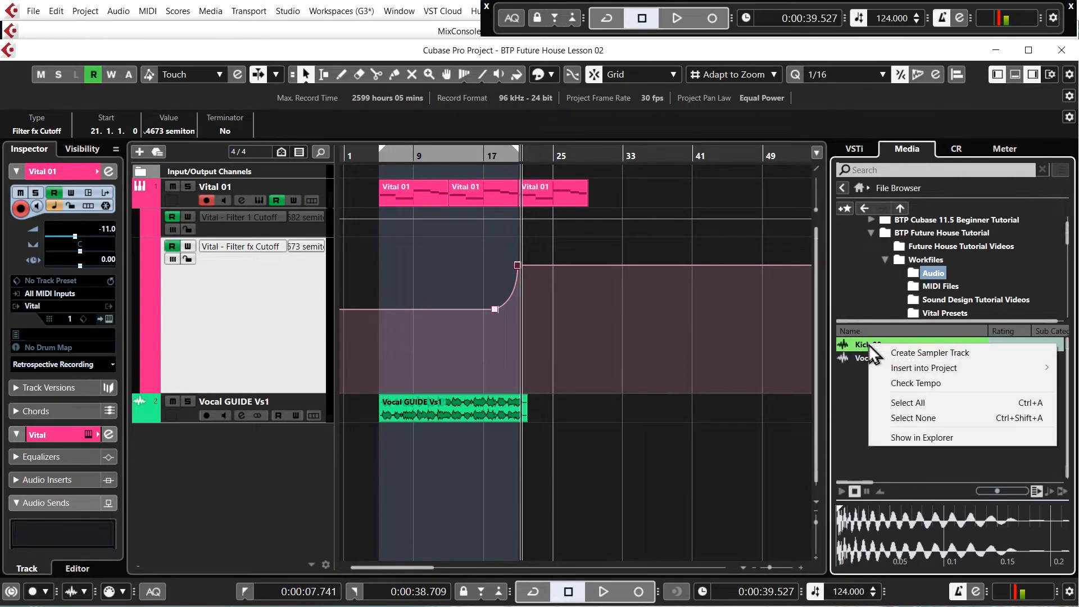
pyautogui.click(922, 352)
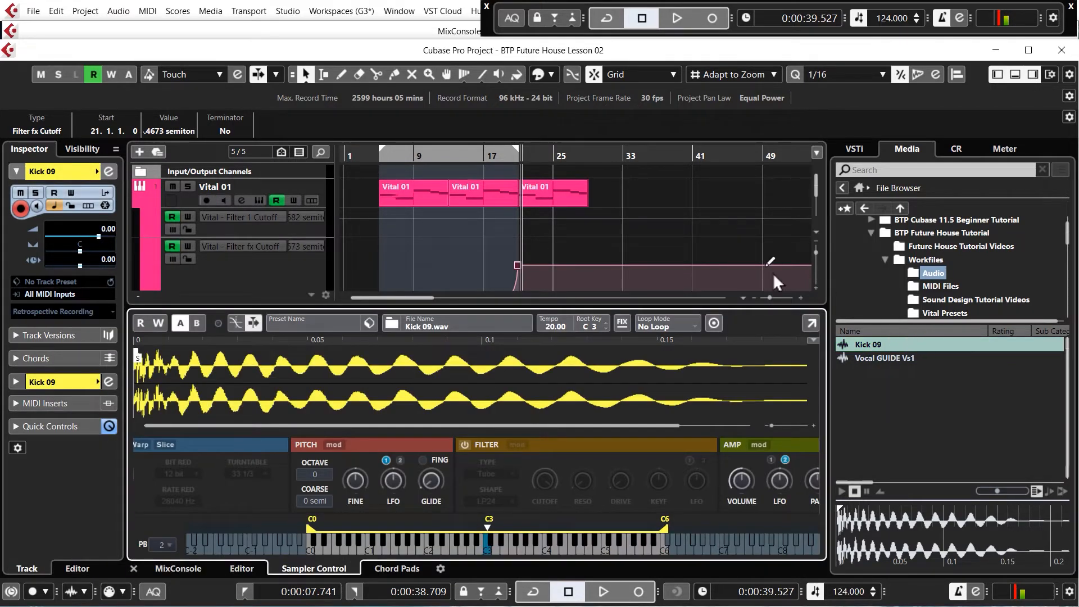
pyautogui.scroll(-5, 588, 249)
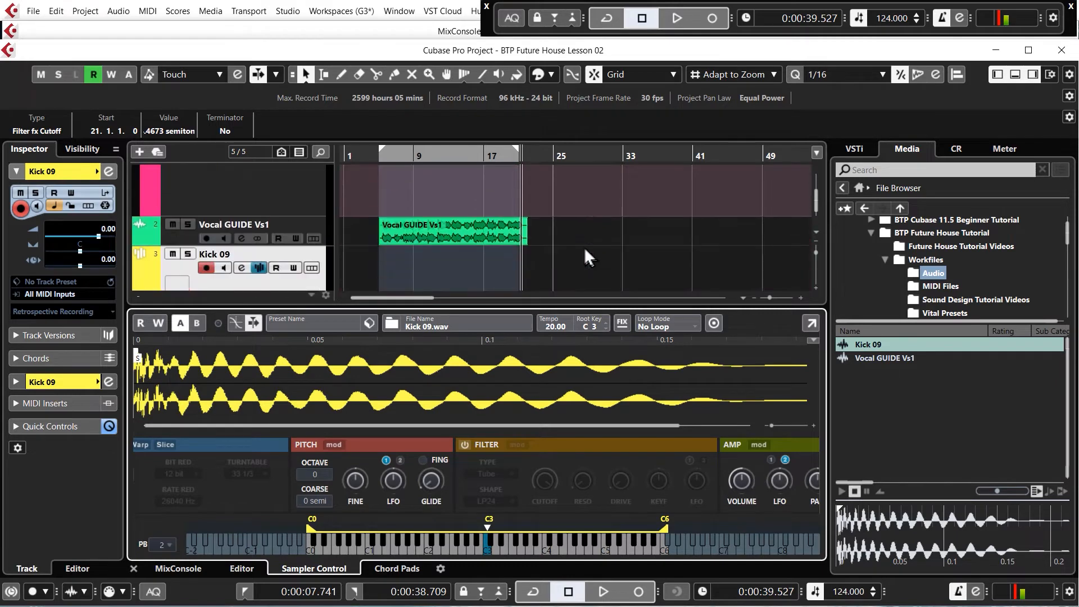
# - Create an empty one-bar part on the Kick 09 track, starting at bar 21 and ending at bar 22
pyautogui.moveTo(522, 263); pyautogui.dragTo(538, 263)
pyautogui.scroll(5, 510, 264)
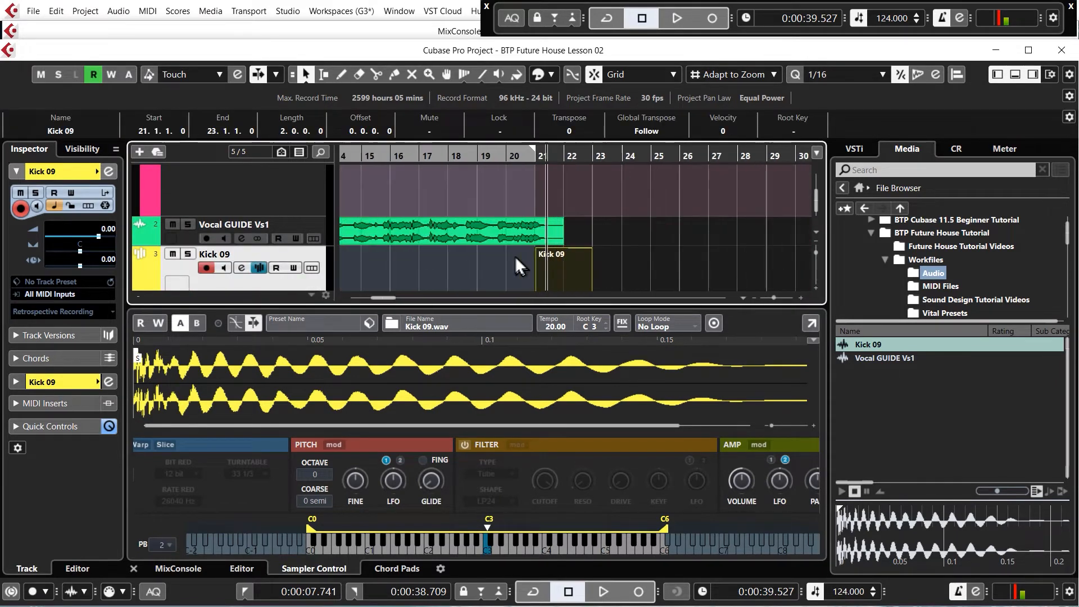
pyautogui.scroll(-2, 654, 266)
pyautogui.moveTo(656, 251); pyautogui.dragTo(611, 253)
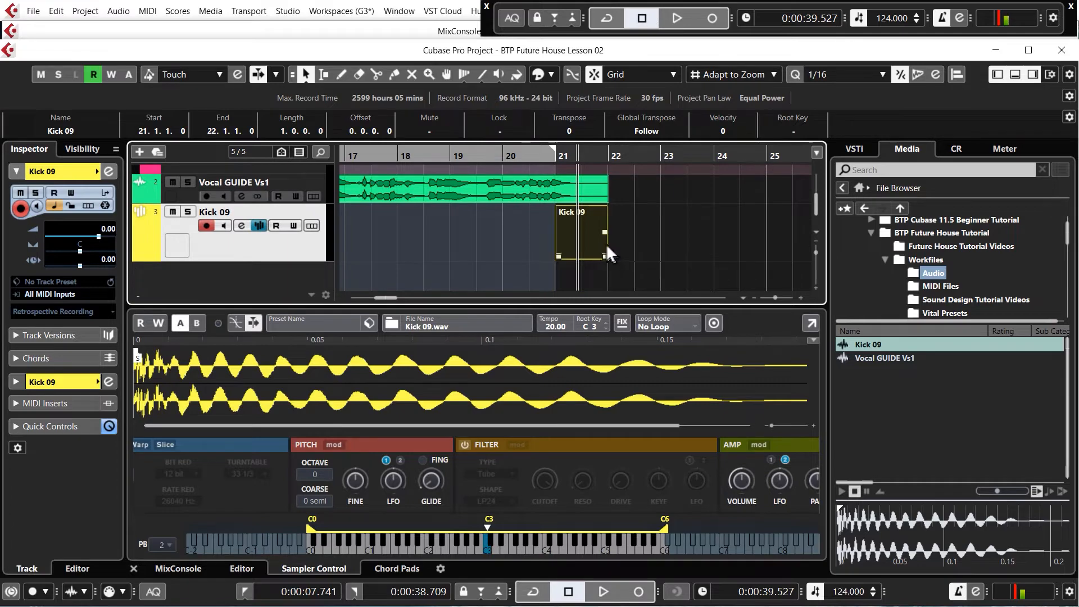
# - Enter four C3 kick notes in the Kick 09 part, one on each beat of bar 21, and close the Key Editor
pyautogui.doubleClick(577, 236)
pyautogui.scroll(-1, 427, 393)
pyautogui.scroll(3, 217, 393)
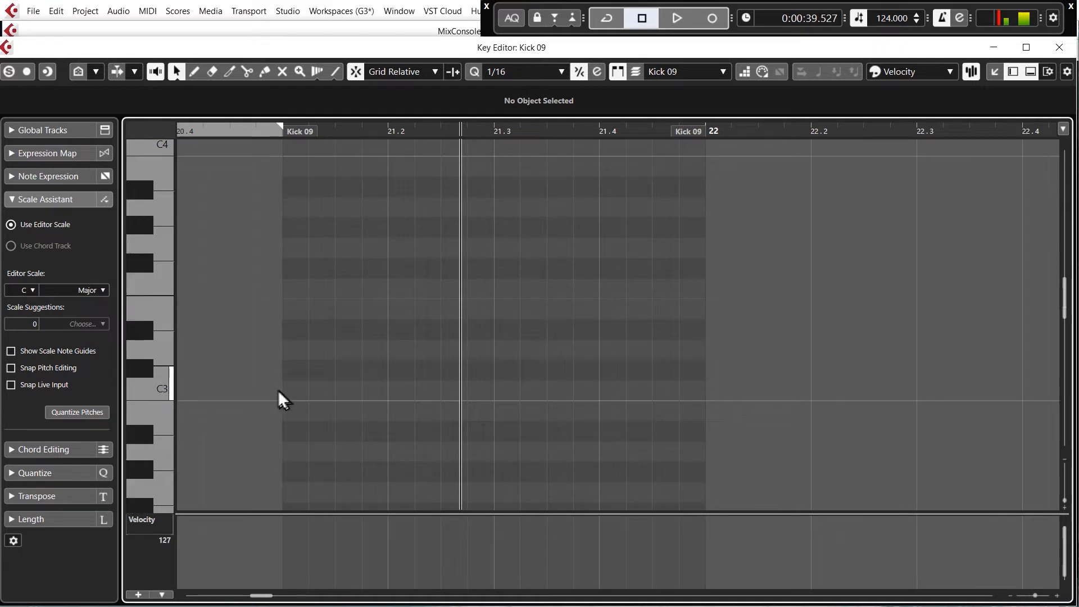
pyautogui.moveTo(295, 392); pyautogui.dragTo(649, 391)
pyautogui.click(1060, 48)
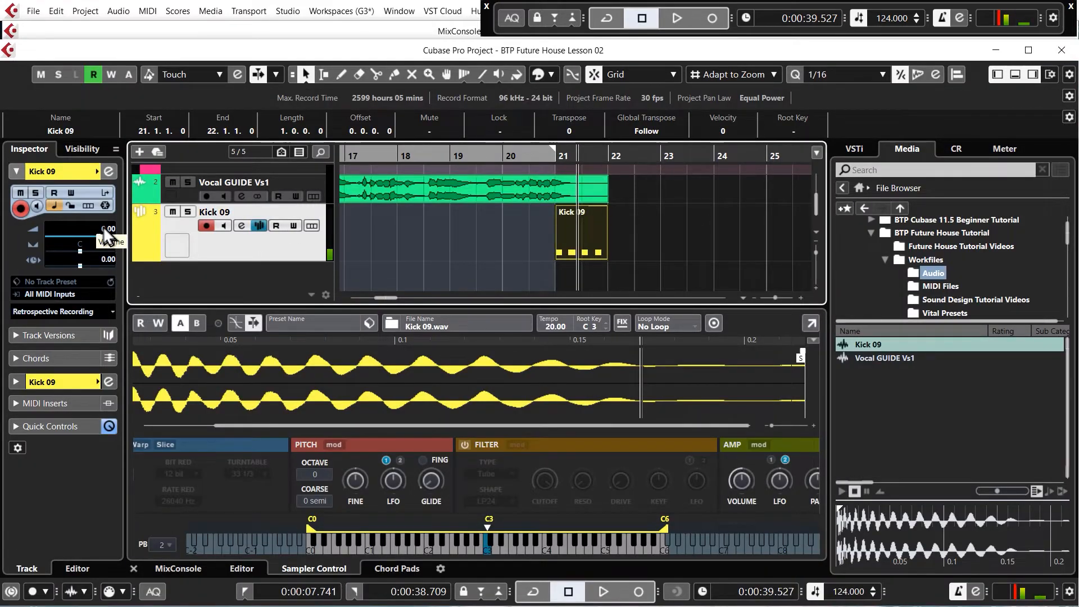
# - Lower the Kick 09 track volume to -7.32 and play bar 21 to audition the kick
pyautogui.moveTo(103, 226); pyautogui.dragTo(109, 281)
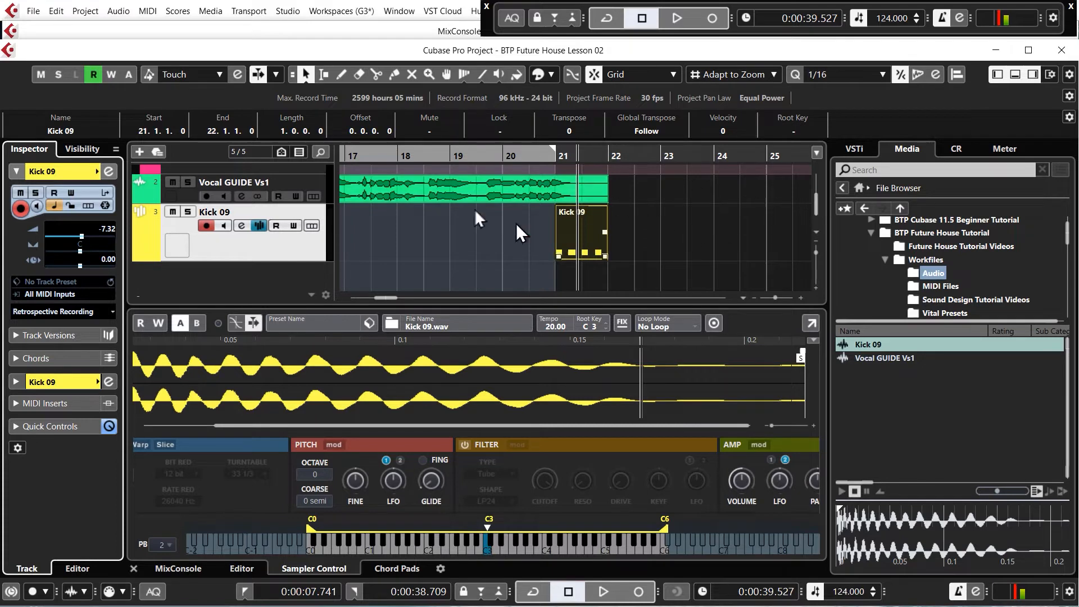
pyautogui.press('space')
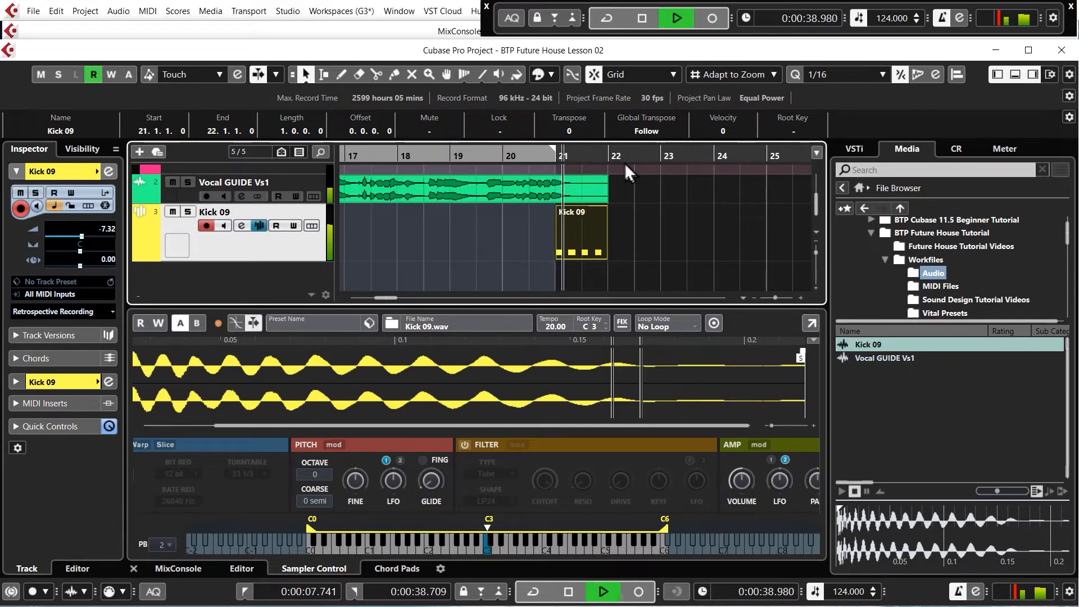
pyautogui.click(558, 216)
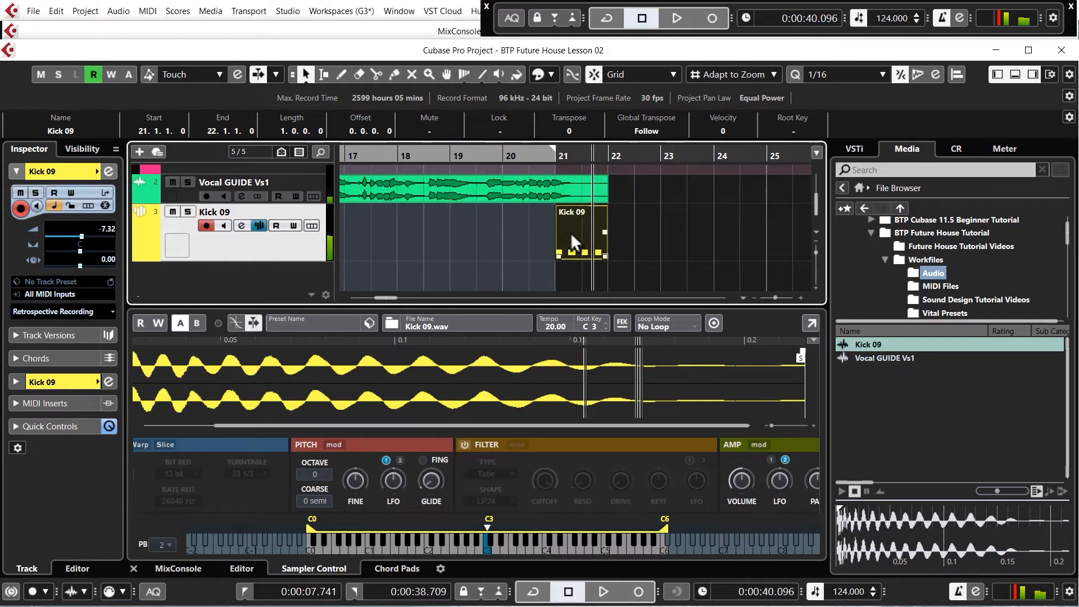
# - Hide the Sampler Control zone and lower the Vital 01 track volume to -19.7
pyautogui.scroll(4, 572, 232)
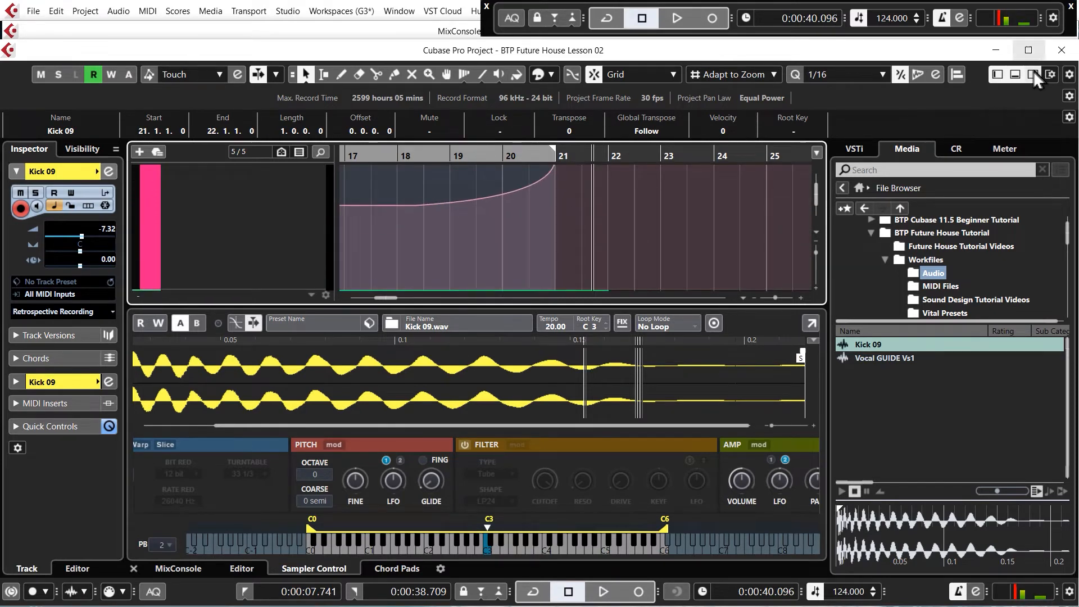
pyautogui.click(1013, 75)
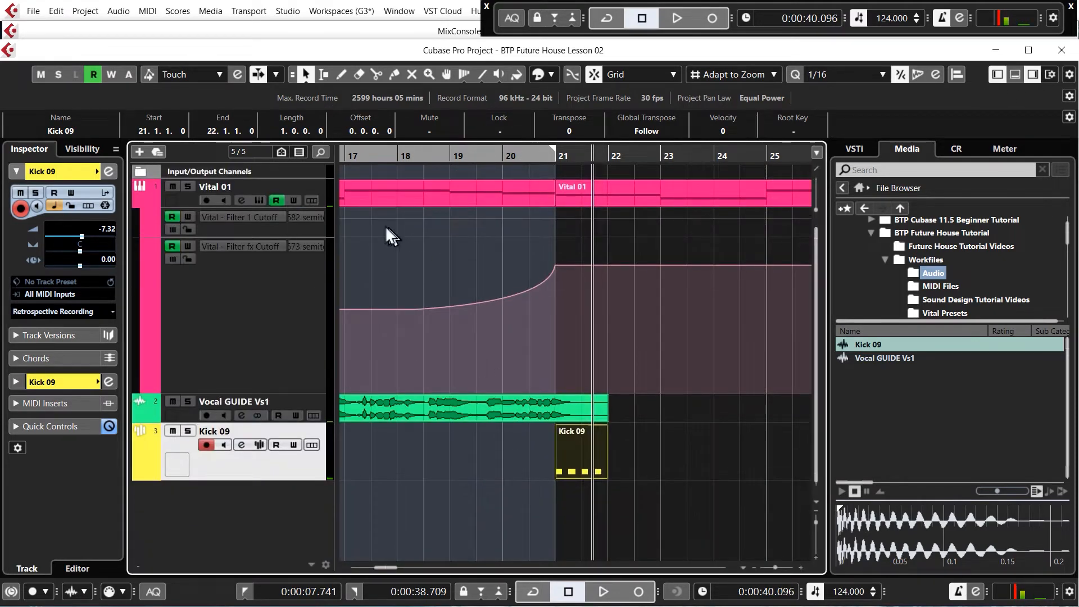
pyautogui.click(316, 186)
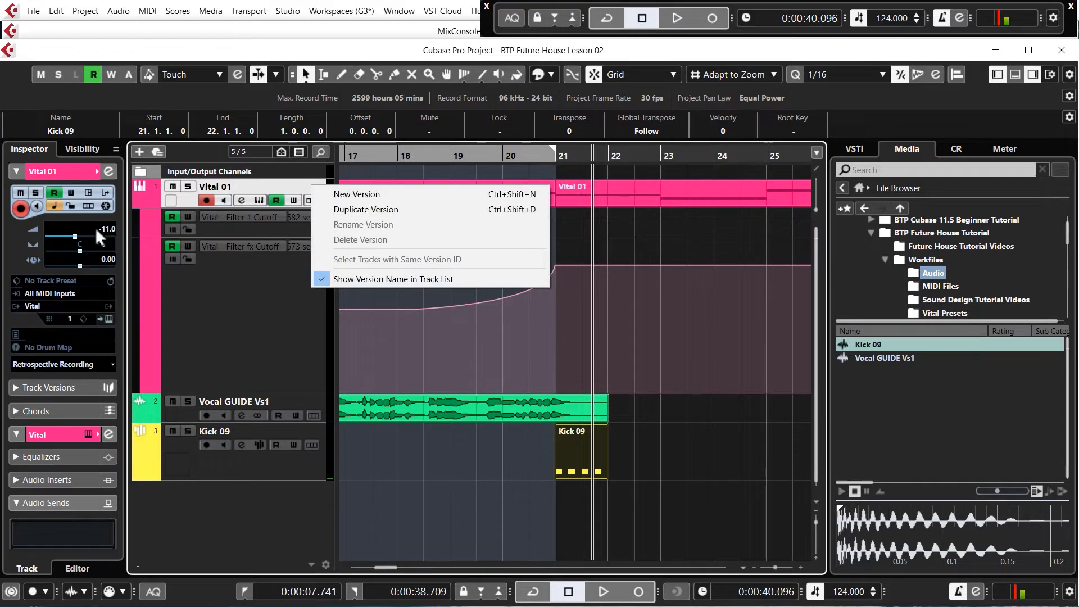
pyautogui.click(63, 236)
# - Play from bar 21 and raise the Vital 01 track volume to -17.2 to balance it against the kick
pyautogui.click(559, 159)
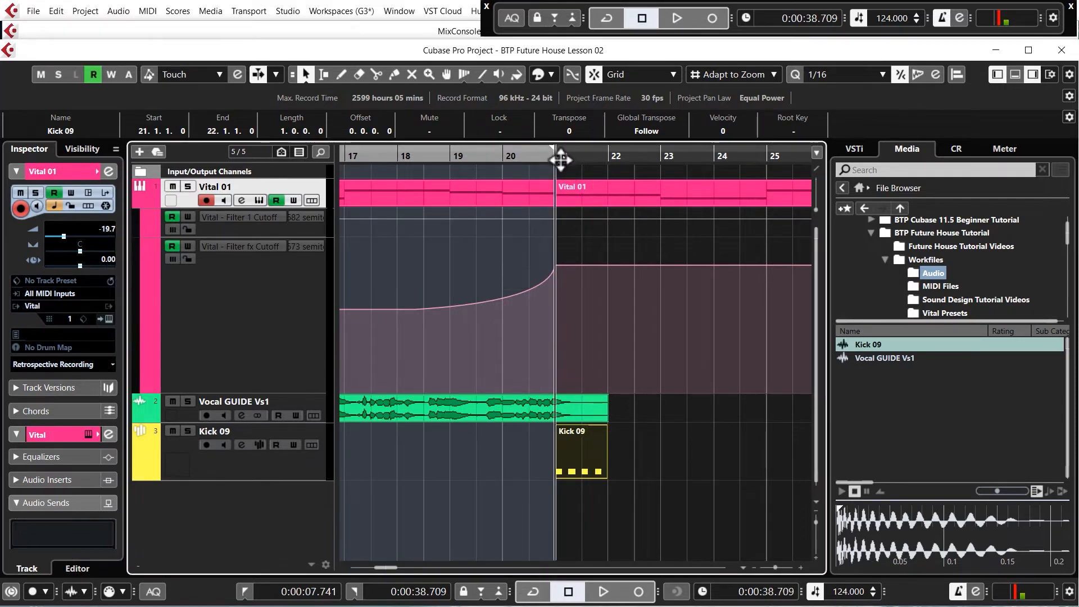
pyautogui.press('space')
pyautogui.scroll(1, 106, 227)
pyautogui.scroll(3, 107, 225)
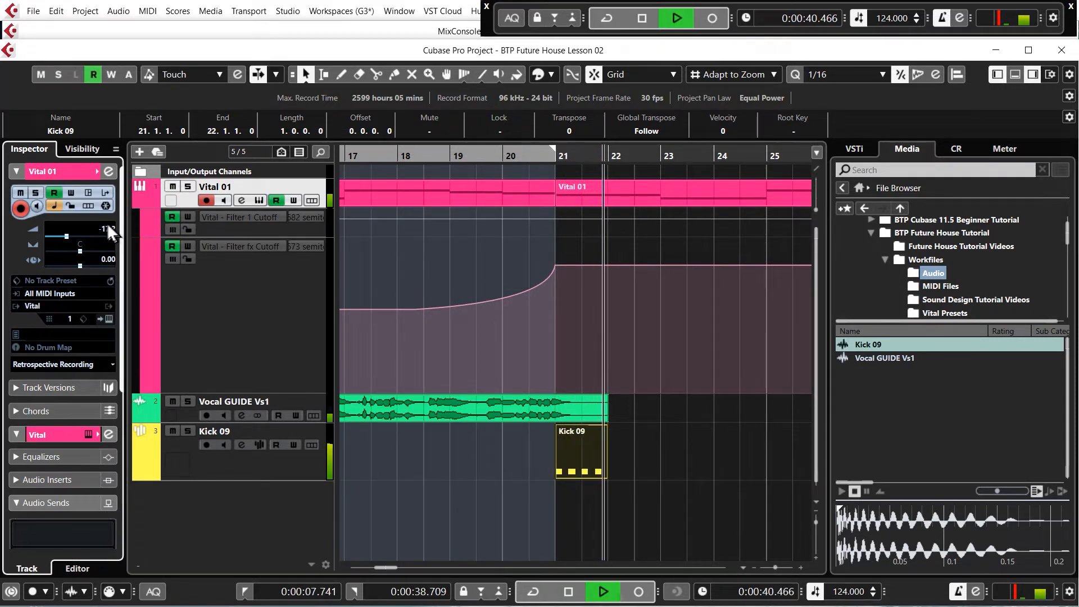
pyautogui.press('space')
# - Play from bar 19 into the kick section and set the Vocal GUIDE Vs1 track volume to -11.2
pyautogui.scroll(-2, 675, 288)
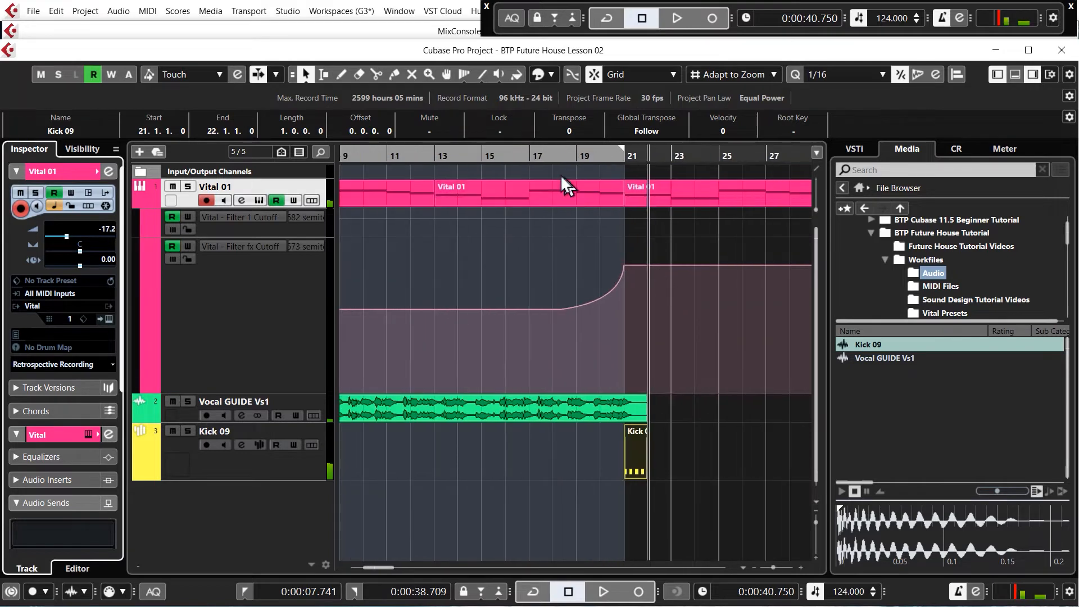
pyautogui.click(574, 154)
pyautogui.press('space')
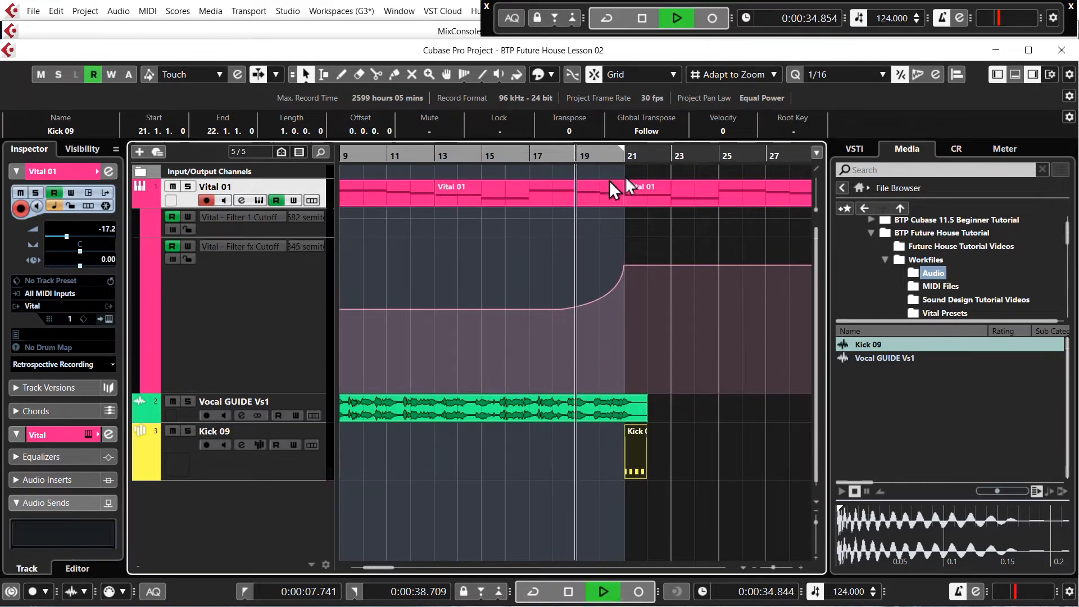
pyautogui.click(309, 399)
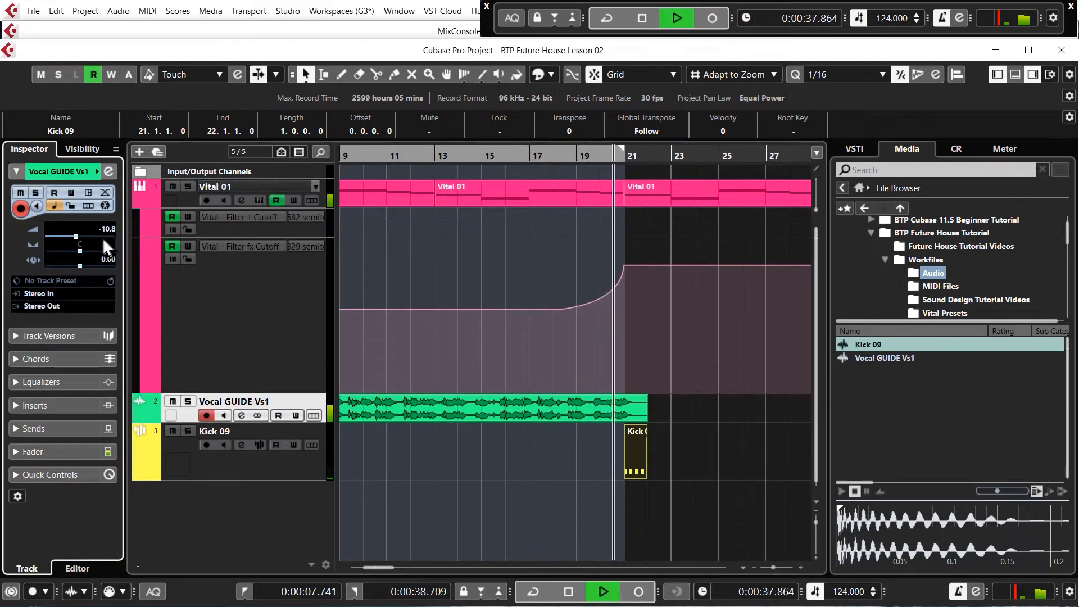
pyautogui.scroll(-1, 102, 228)
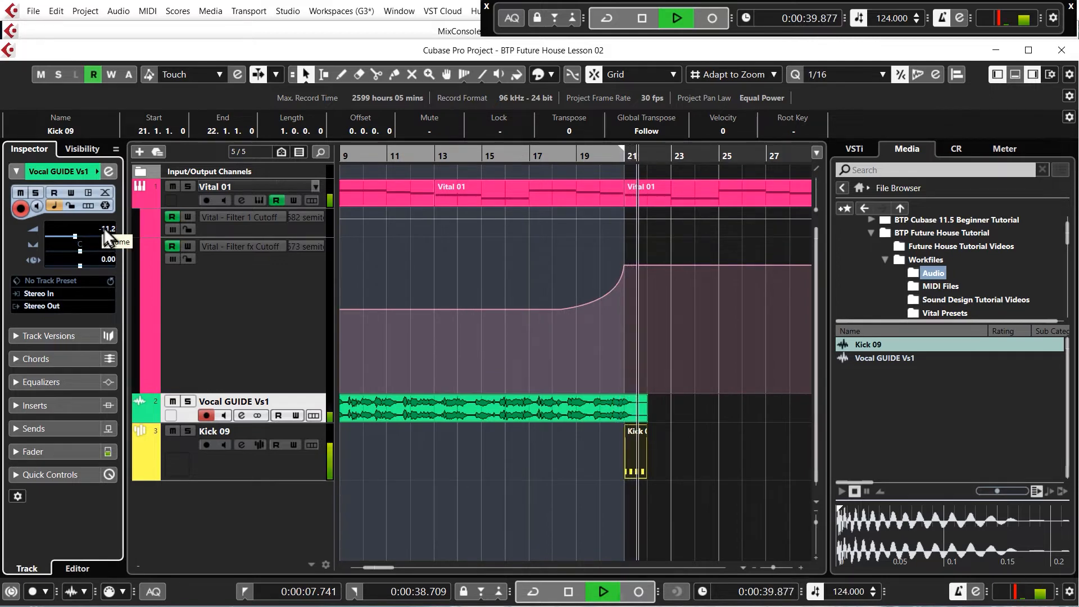
pyautogui.press('space')
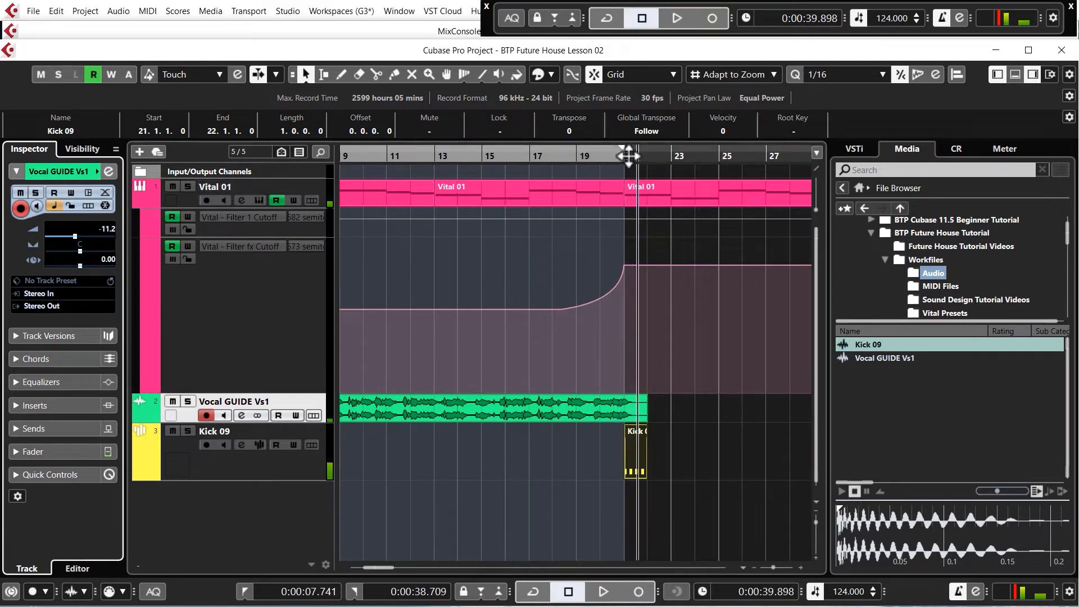
# - Duplicate the one-bar Kick 09 part repeatedly until it fills bars 21 through 28
pyautogui.click(650, 449)
pyautogui.click(640, 453)
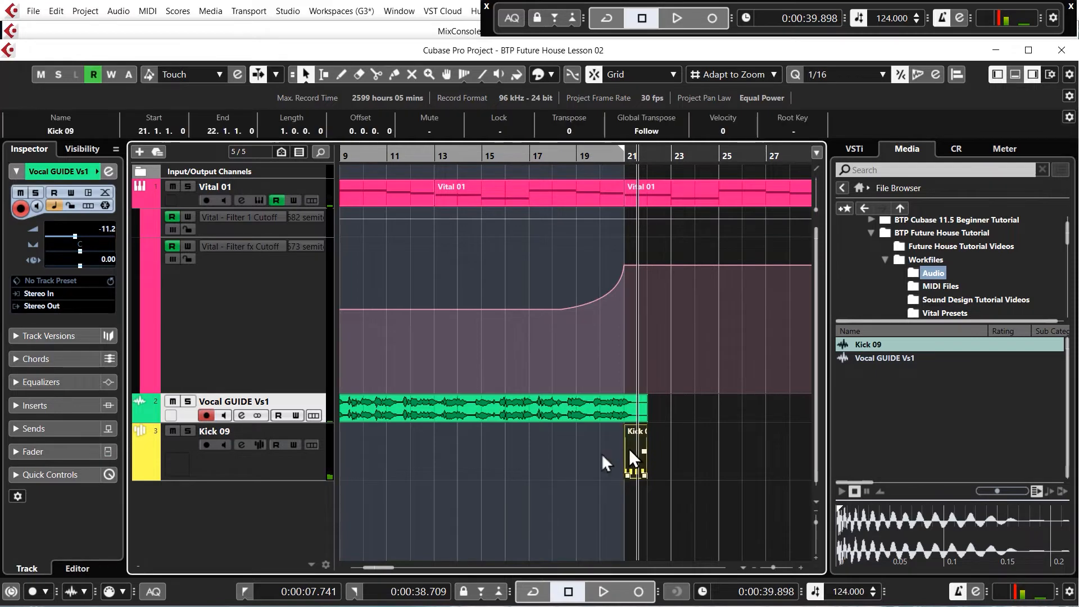
pyautogui.scroll(-2, 487, 441)
pyautogui.hotkey('ctrl', 'd')
pyautogui.hotkey('ctrl', 'd')
pyautogui.hotkey('ctrl', 'd')
pyautogui.hotkey('ctrl', 'd')
pyautogui.hotkey('ctrl', 'd')
pyautogui.hotkey('ctrl', 'd')
pyautogui.hotkey('ctrl', 'd')
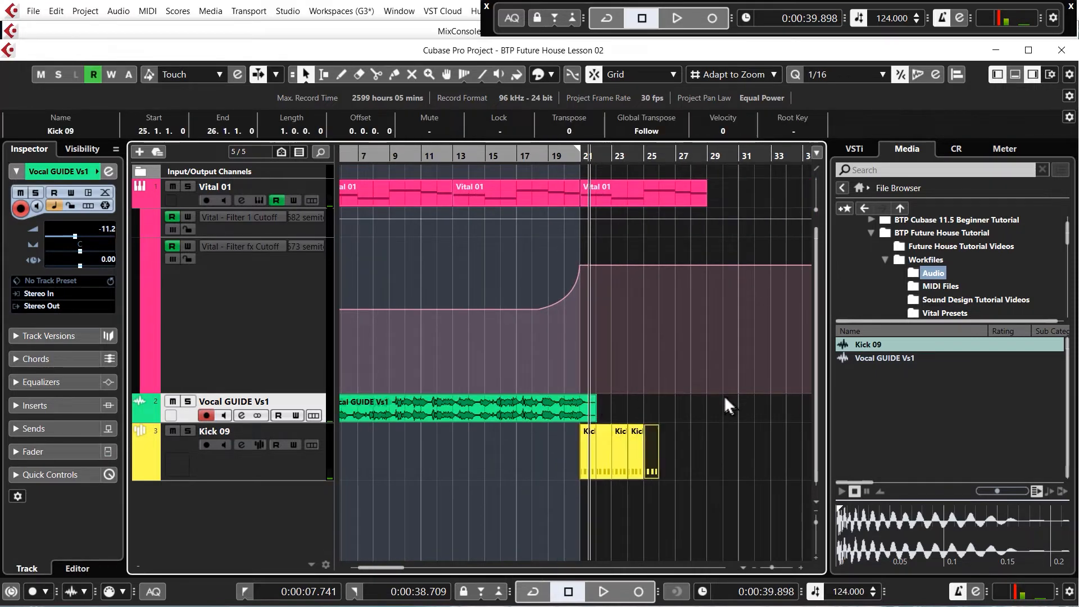
pyautogui.scroll(2, 663, 399)
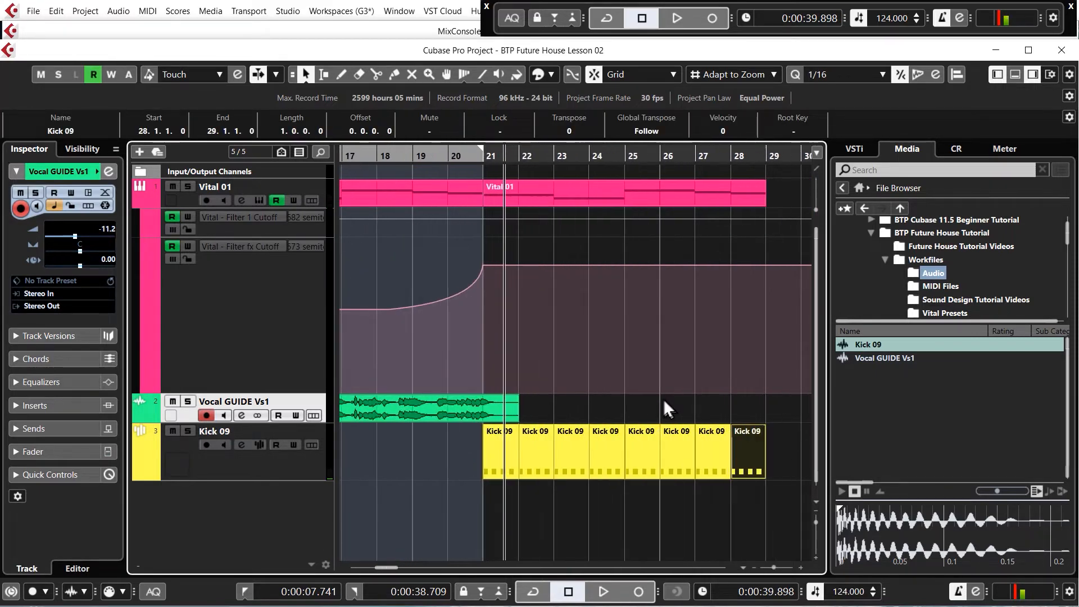
# - Set the locator range from bar 21 to bar 29 and play from bar 19 to audition the kick entry
pyautogui.moveTo(488, 144); pyautogui.dragTo(766, 146)
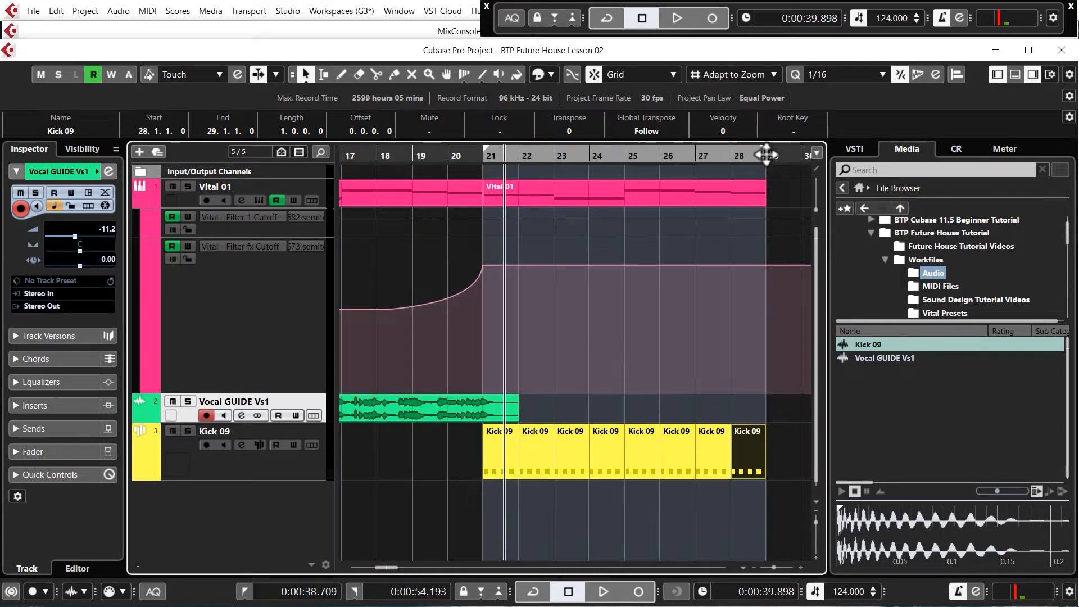
pyautogui.click(414, 157)
pyautogui.press('space')
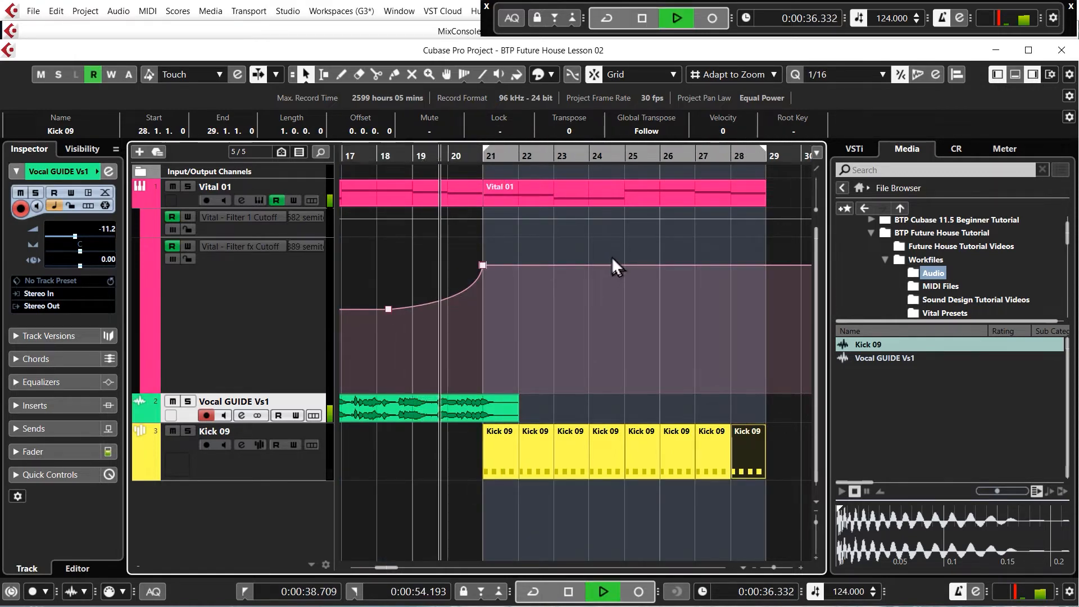
pyautogui.click(400, 447)
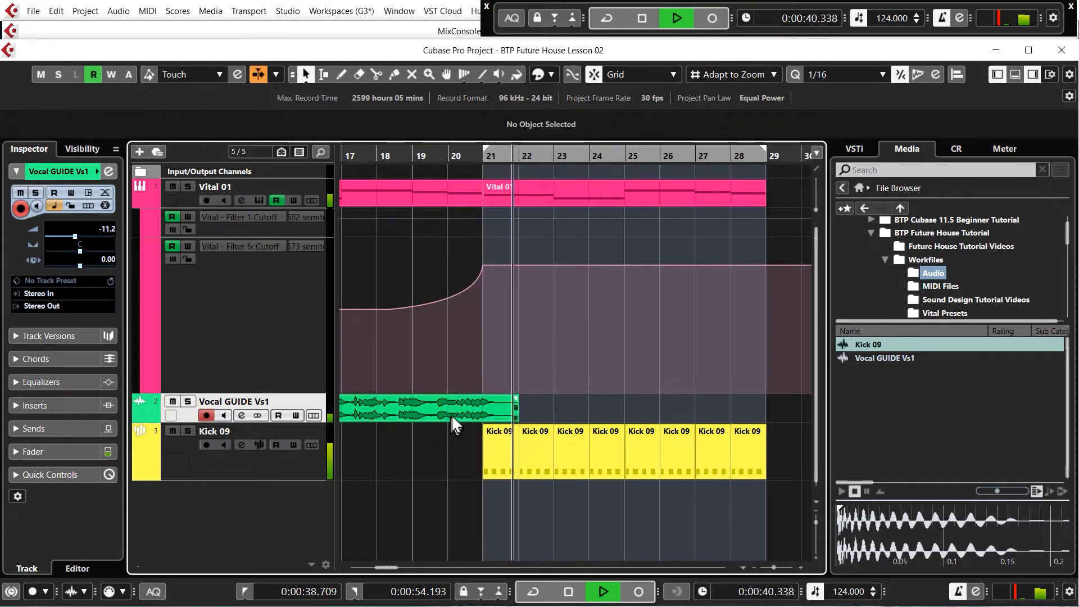
pyautogui.press('space')
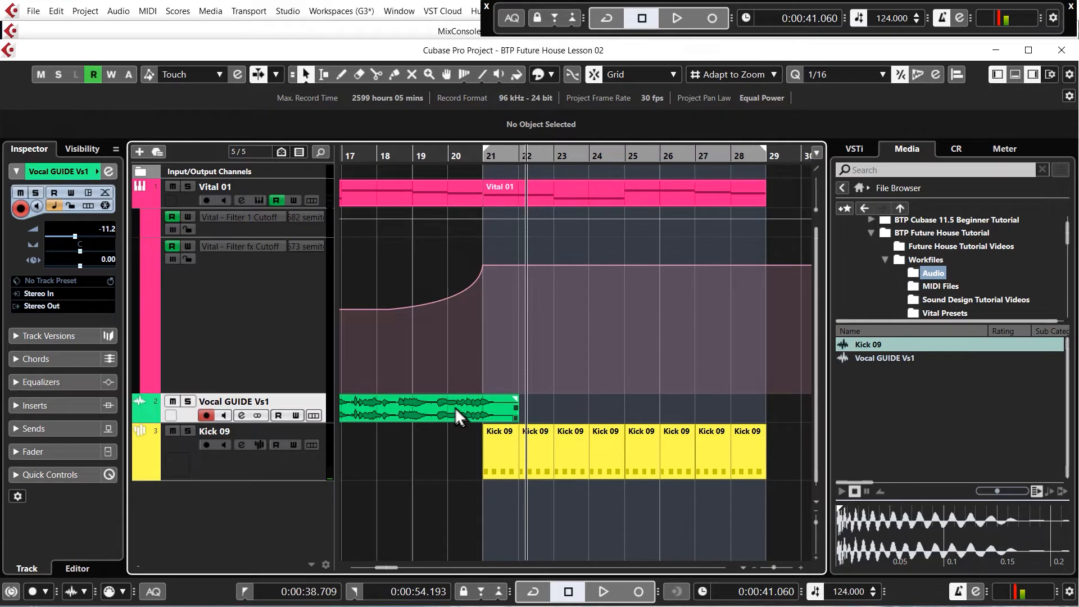
# - Replay the transition from bar 20 into bar 21 to hear the kick against the pad
pyautogui.click(448, 157)
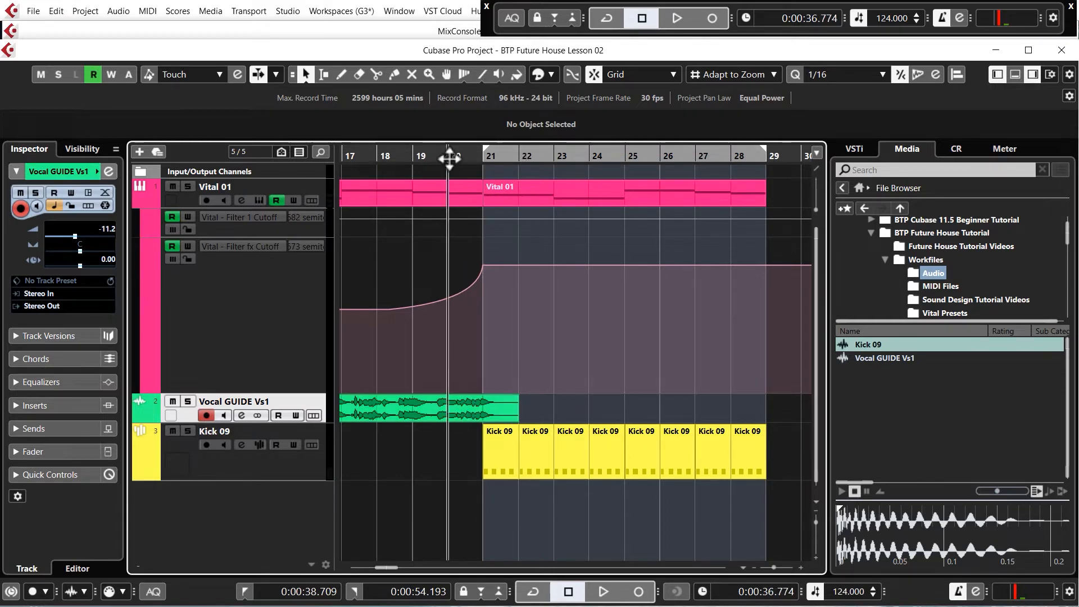
pyautogui.press('space')
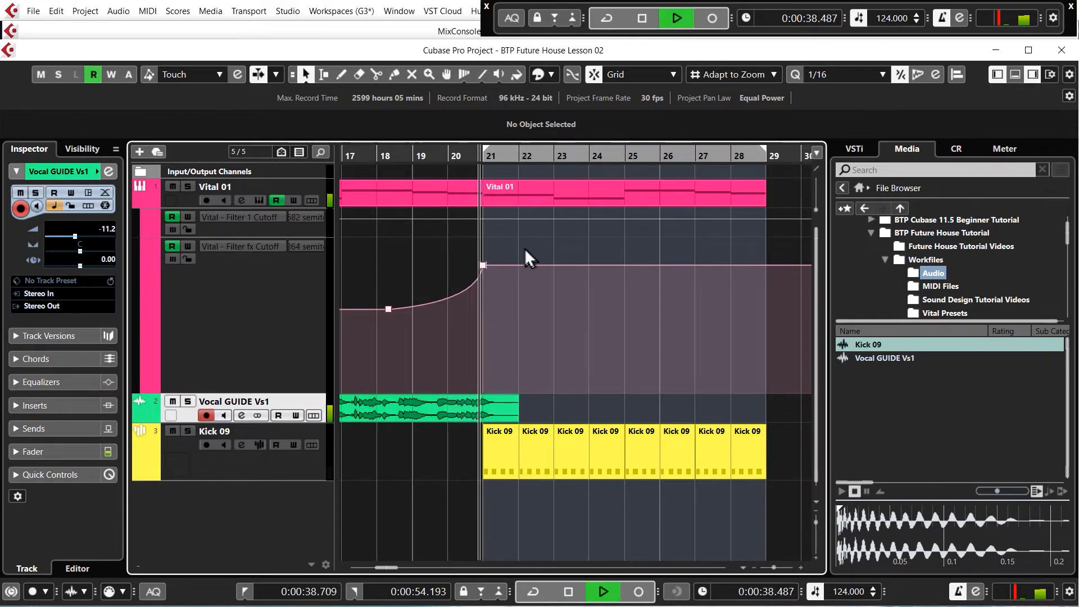
pyautogui.press('space')
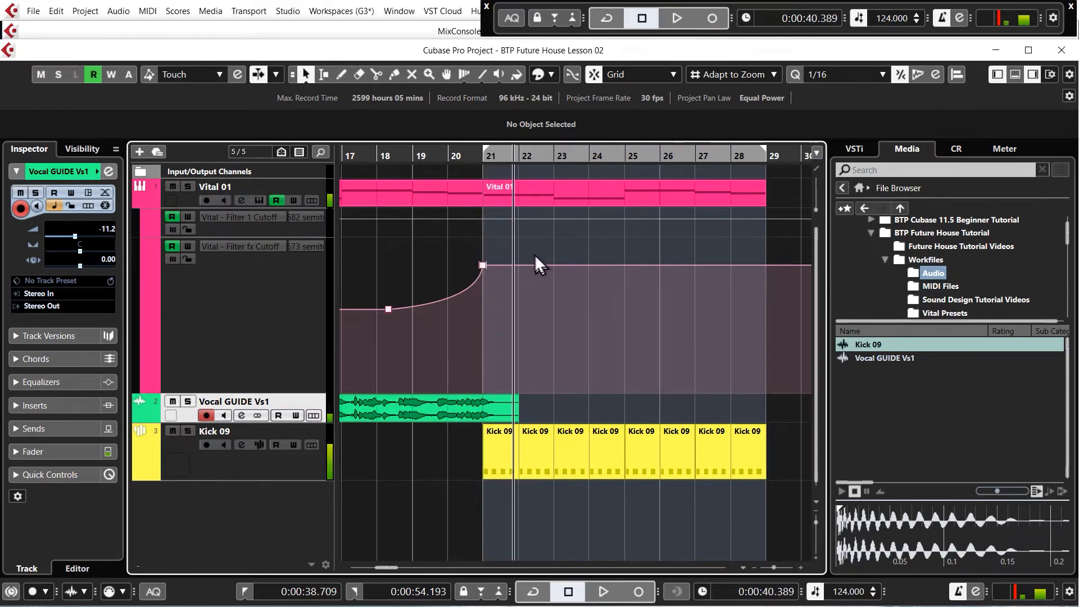
pyautogui.click(488, 189)
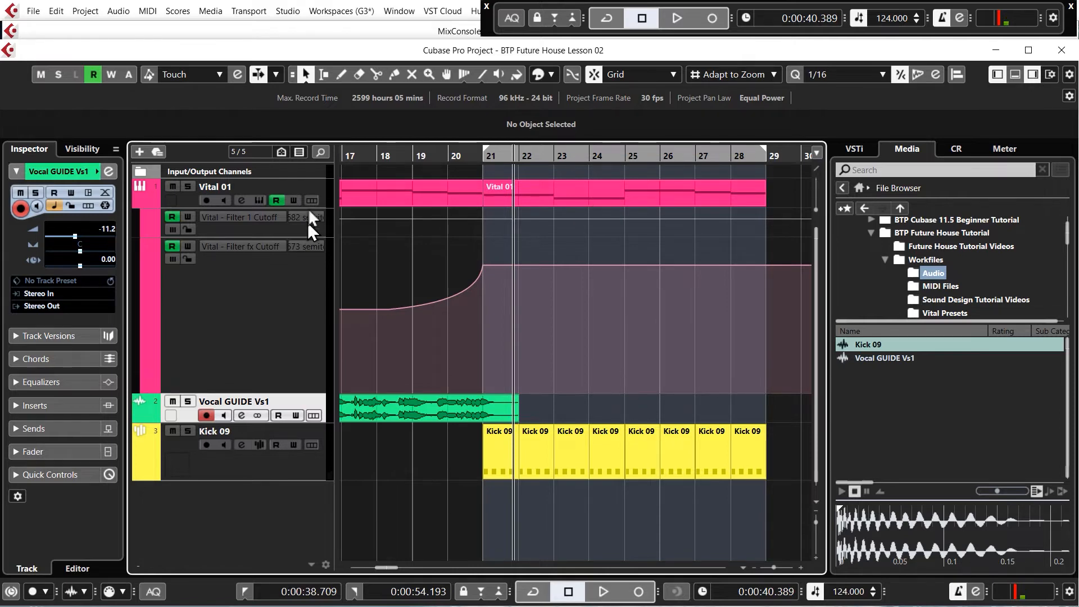
# - Add a stereo group track named Sidechain, routed to Stereo Out and created inside a folder
pyautogui.rightClick(322, 184)
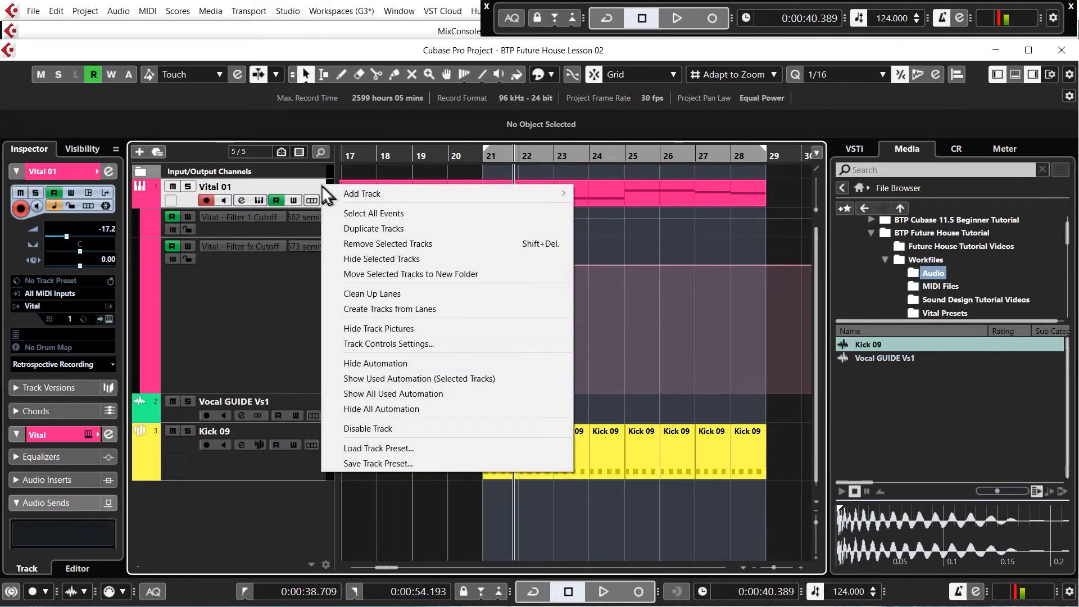
pyautogui.moveTo(383, 194)
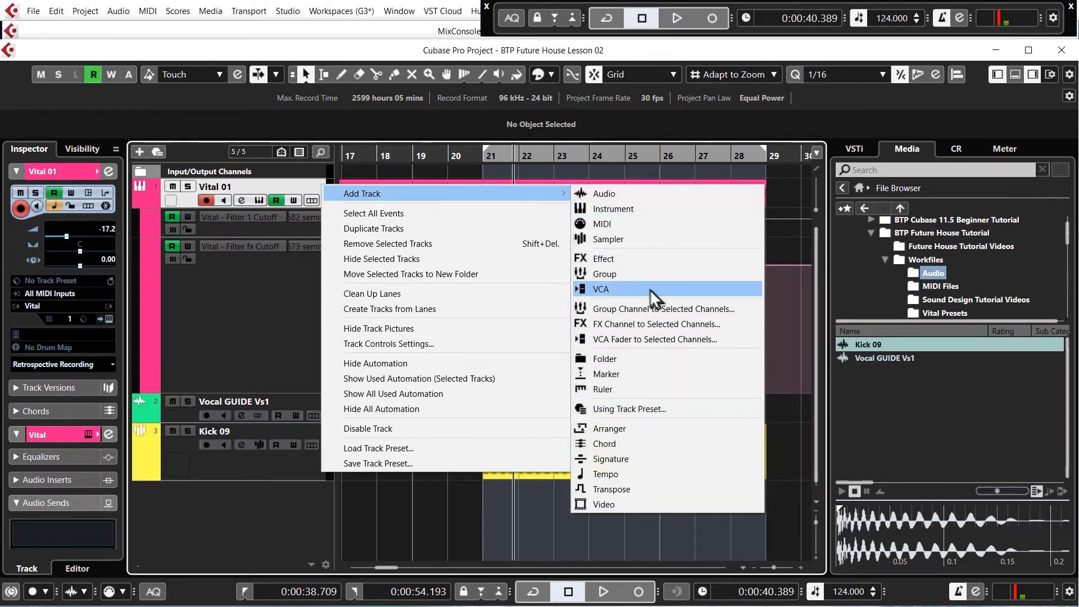
pyautogui.click(612, 276)
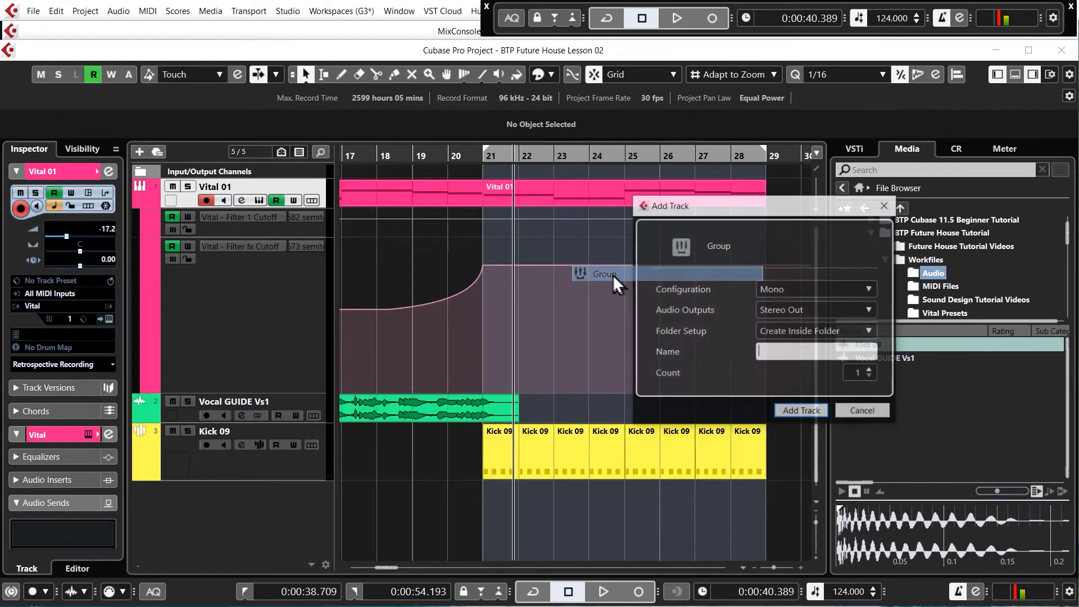
pyautogui.click(799, 290)
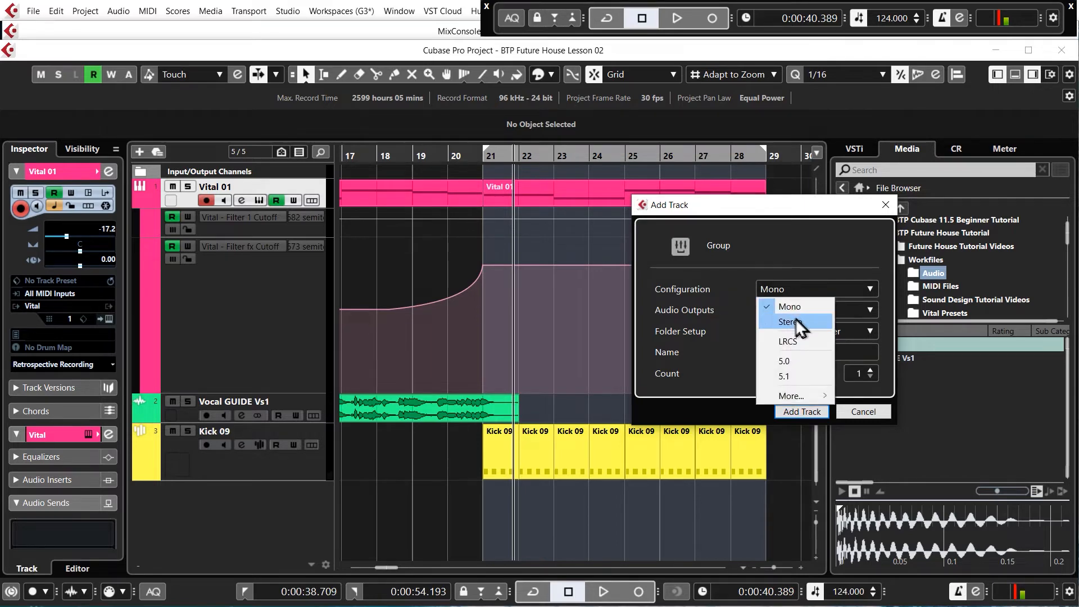
pyautogui.click(797, 313)
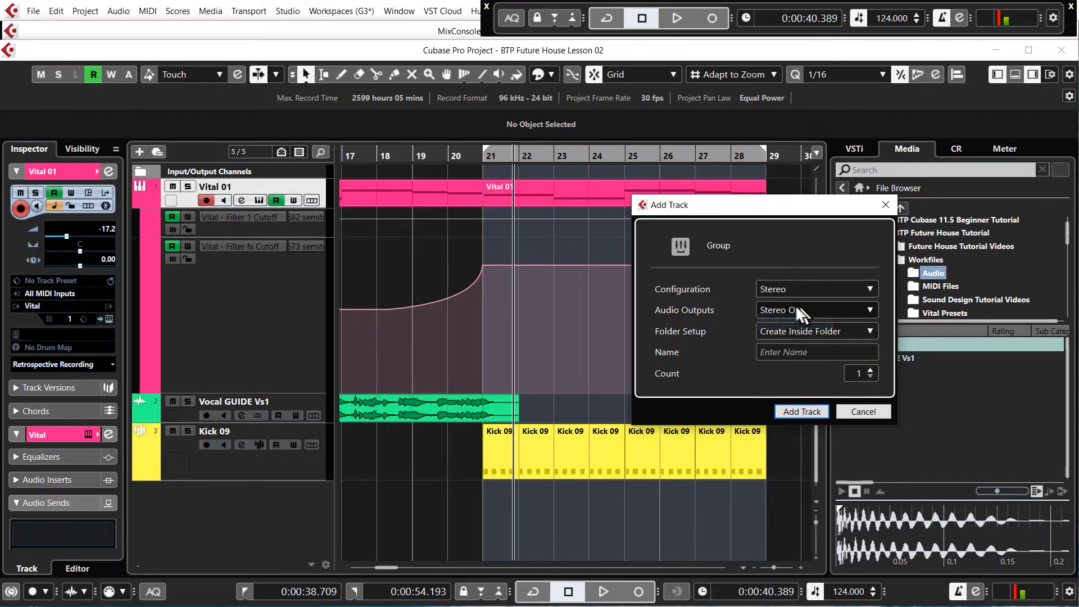
pyautogui.click(806, 352)
pyautogui.write('Sidechain')
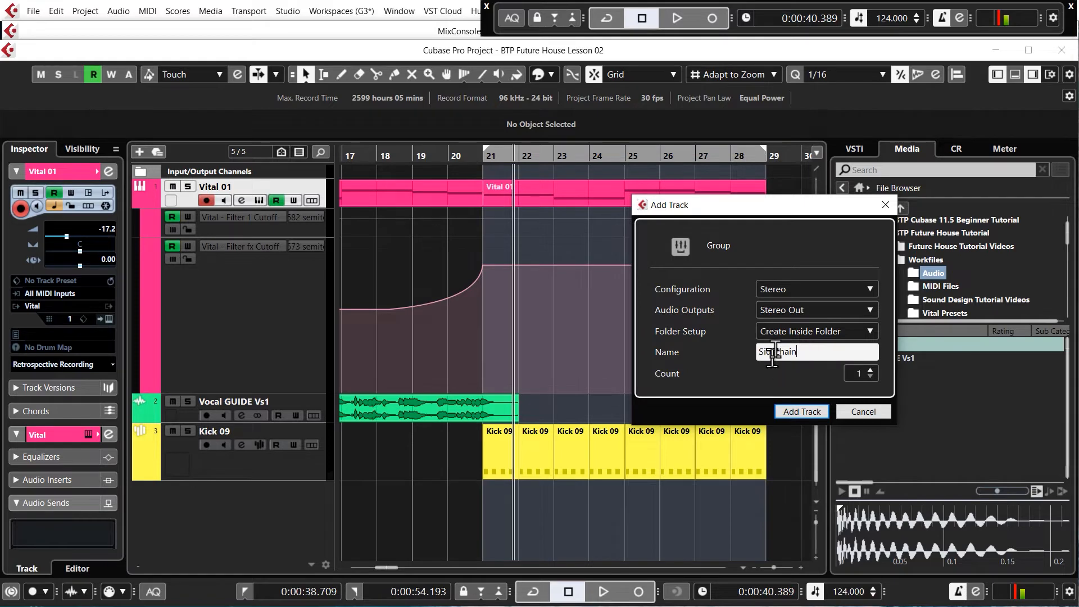
pyautogui.click(802, 412)
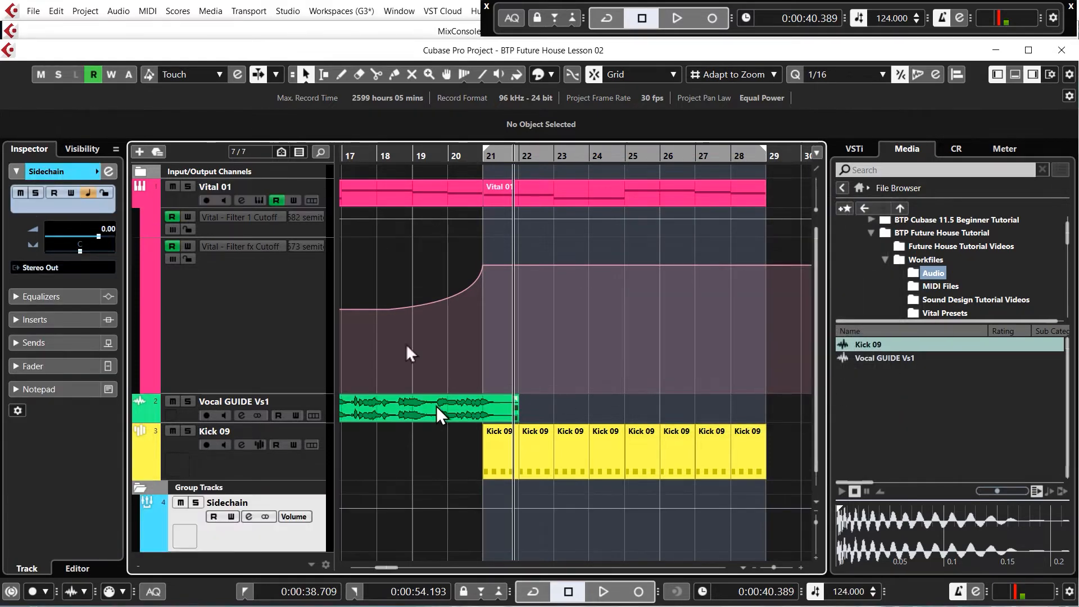
# - Route the Vital 01 track's output to the Sidechain group and close its channel settings
pyautogui.click(321, 185)
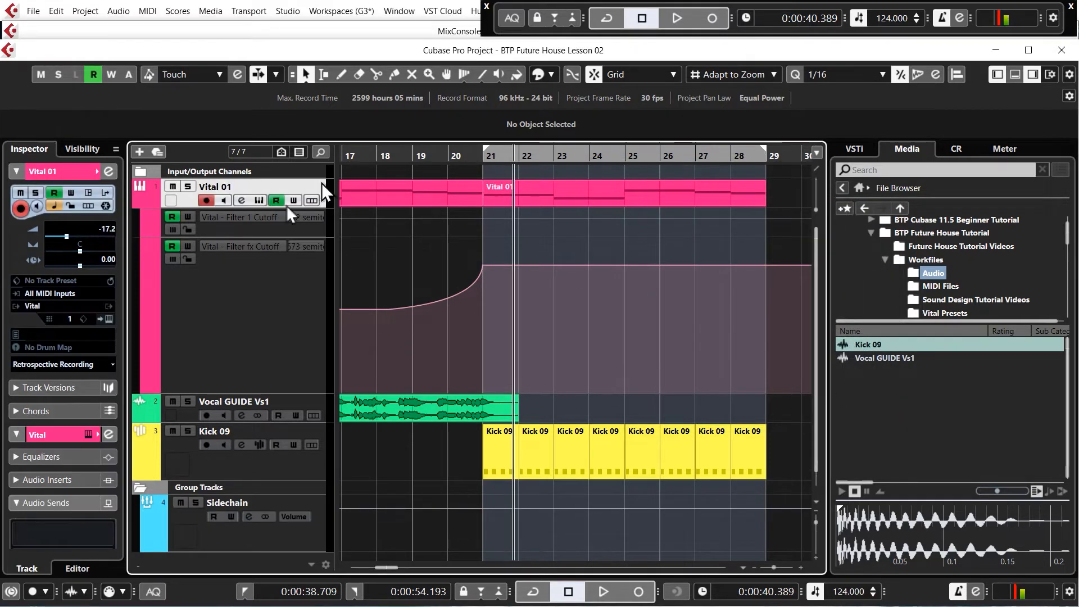
pyautogui.click(242, 200)
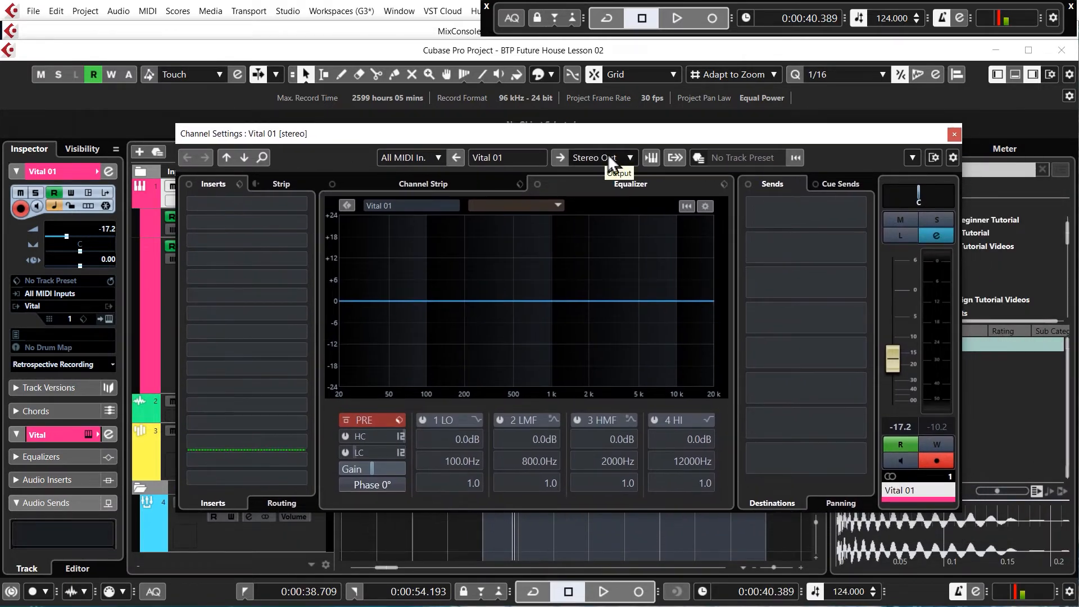
pyautogui.click(629, 156)
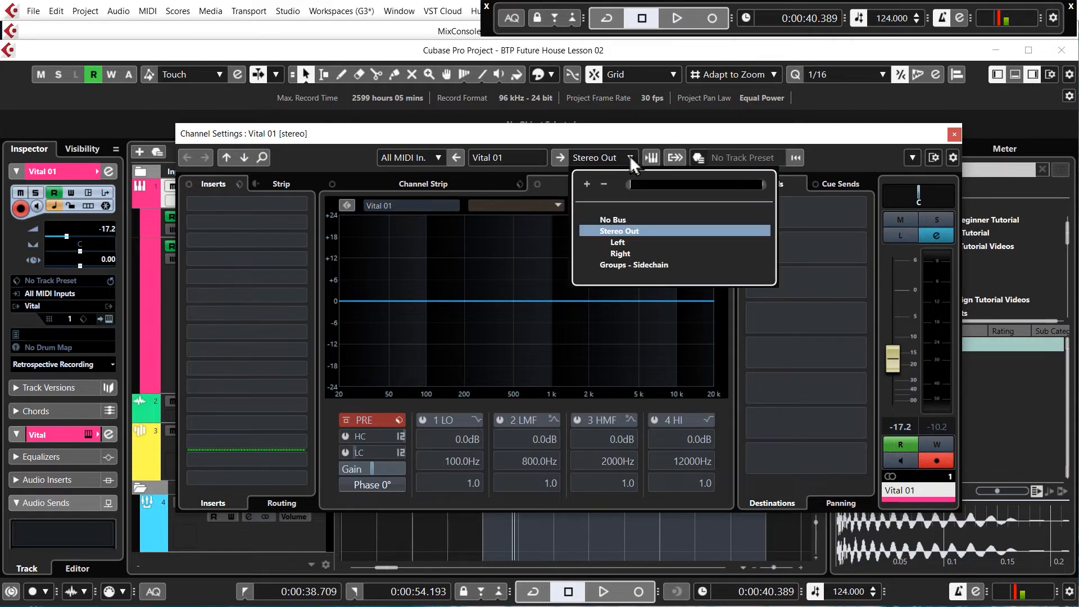
pyautogui.click(617, 265)
pyautogui.click(954, 134)
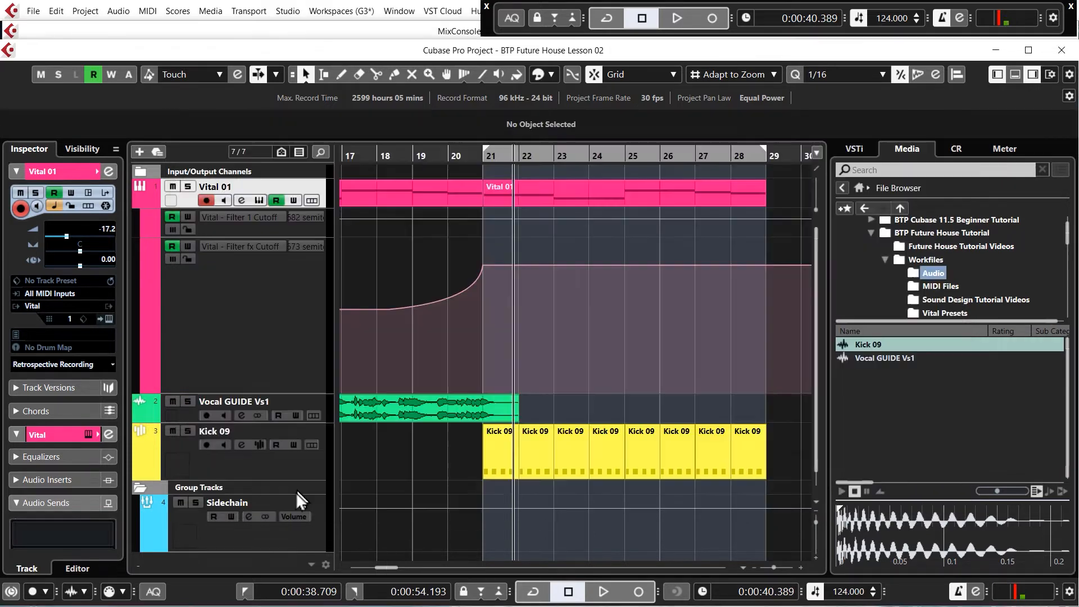
# - Play the arrangement and mute and unmute the Sidechain group to check the pad's routing
pyautogui.press('space')
pyautogui.press('space')
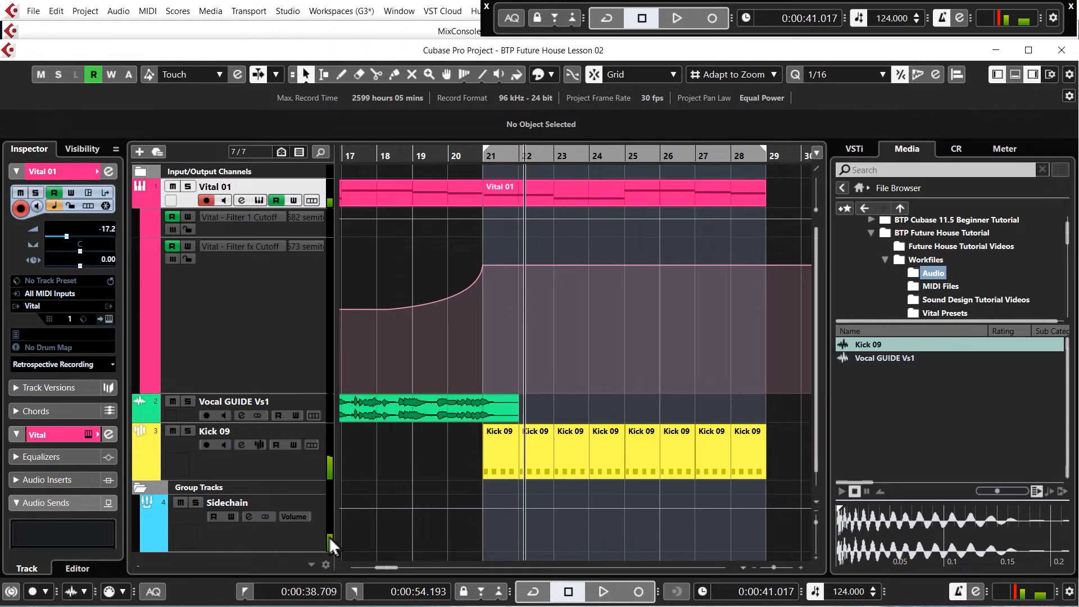
pyautogui.press('space')
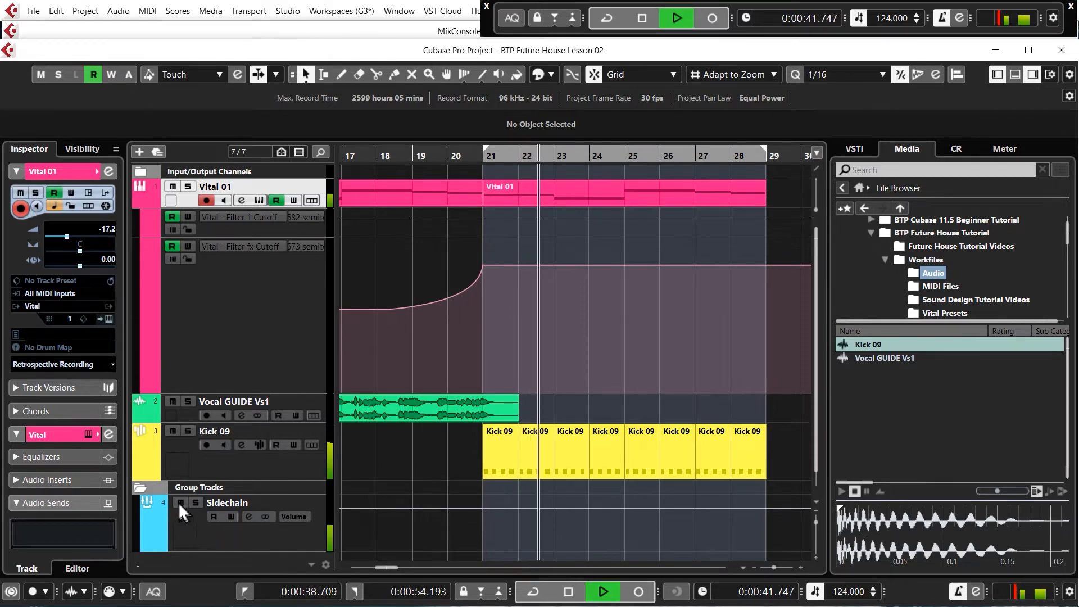
pyautogui.click(180, 502)
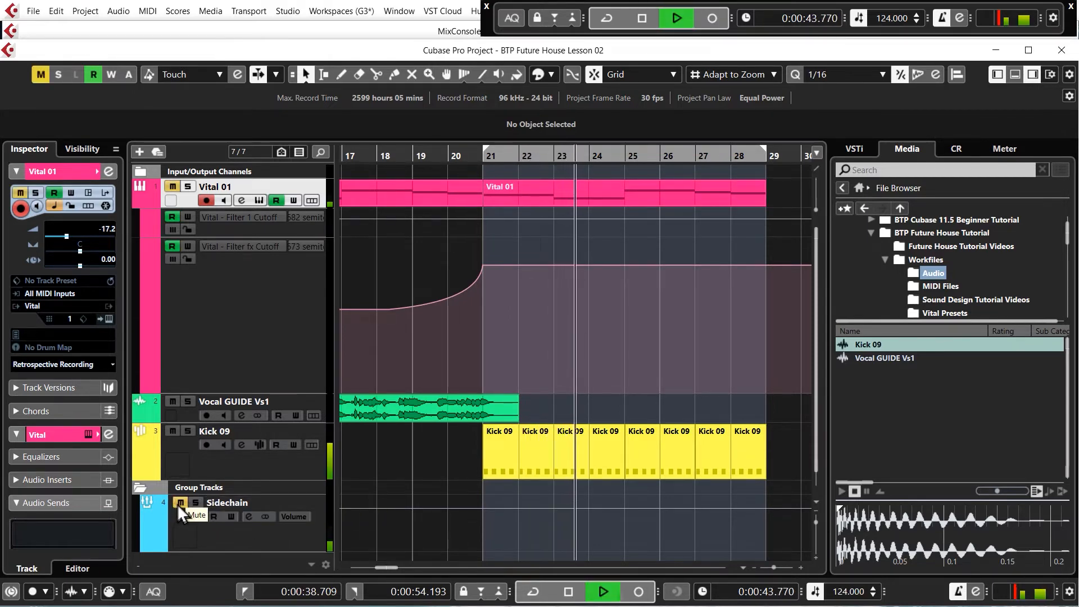
pyautogui.click(180, 503)
pyautogui.press('space')
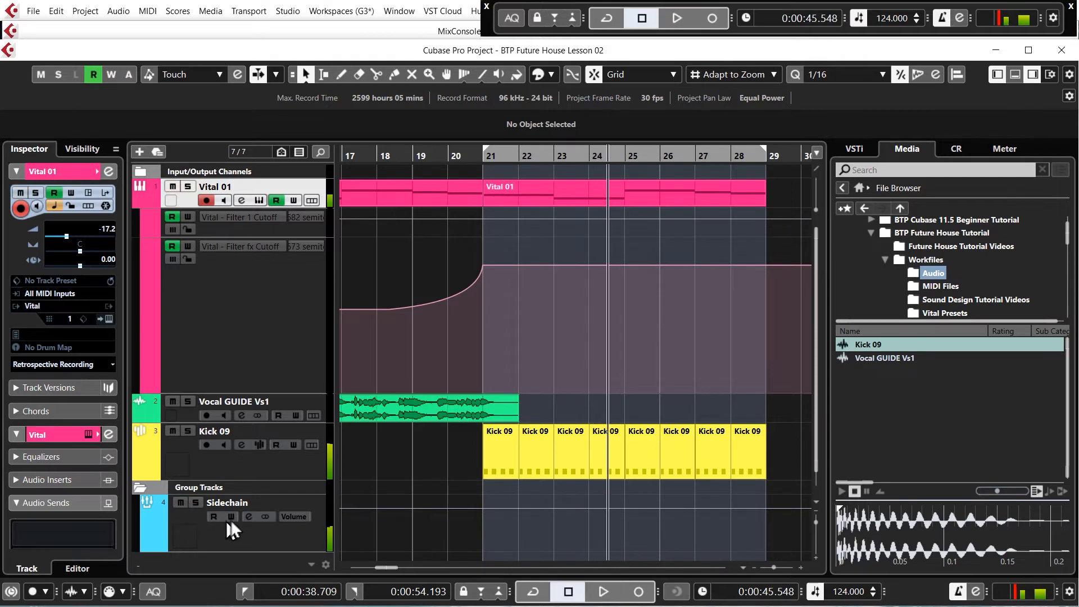
# - Load the Compressor from the Dynamics effects into the Sidechain group's second insert slot, leaving only the plug-in window open
pyautogui.click(248, 518)
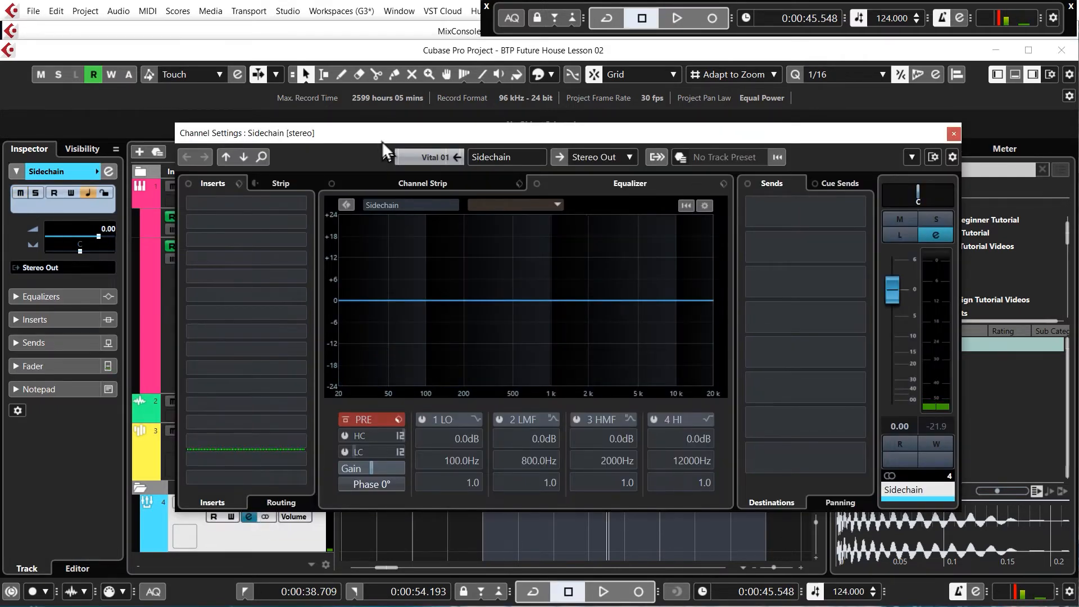
pyautogui.moveTo(382, 141); pyautogui.dragTo(480, 95)
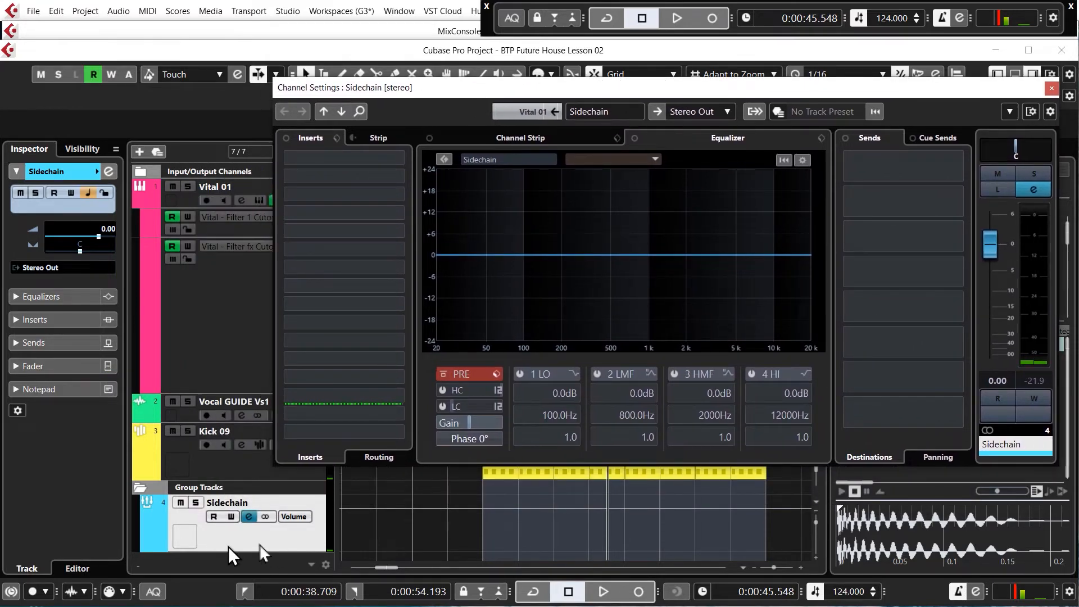
pyautogui.click(393, 174)
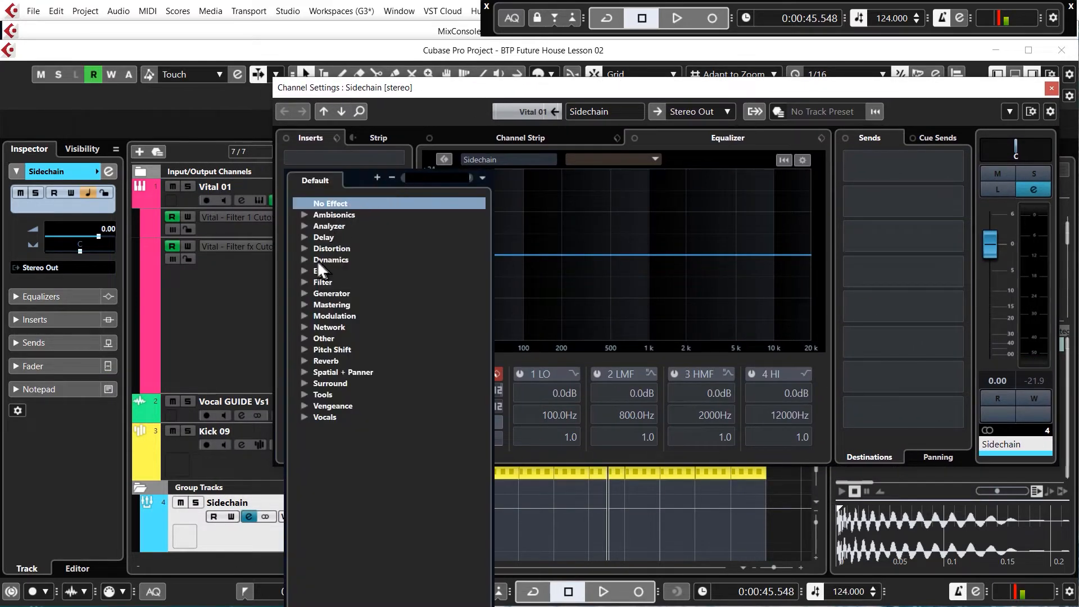
pyautogui.click(302, 260)
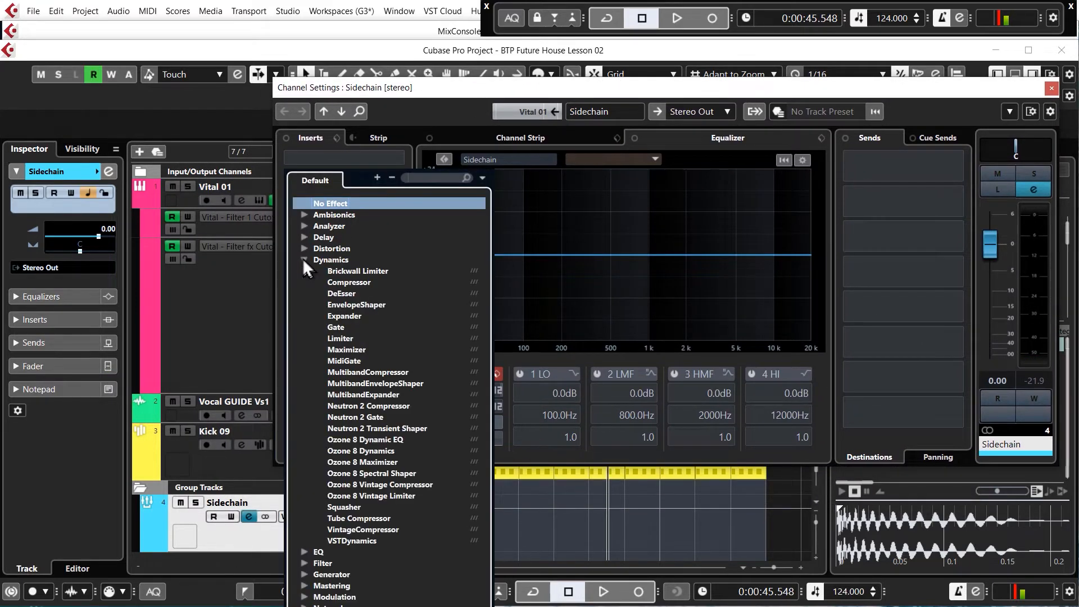
pyautogui.click(340, 282)
pyautogui.moveTo(471, 187); pyautogui.dragTo(366, 192)
pyautogui.click(1051, 89)
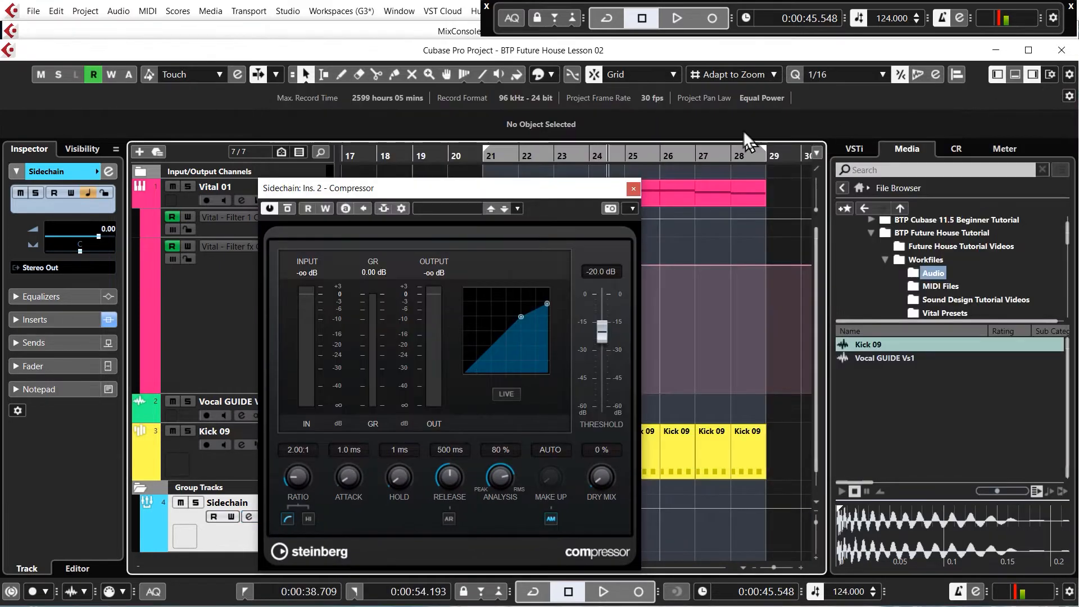
# - Activate the compressor's side-chain input and add Kick 09 as its side-chain source
pyautogui.click(382, 211)
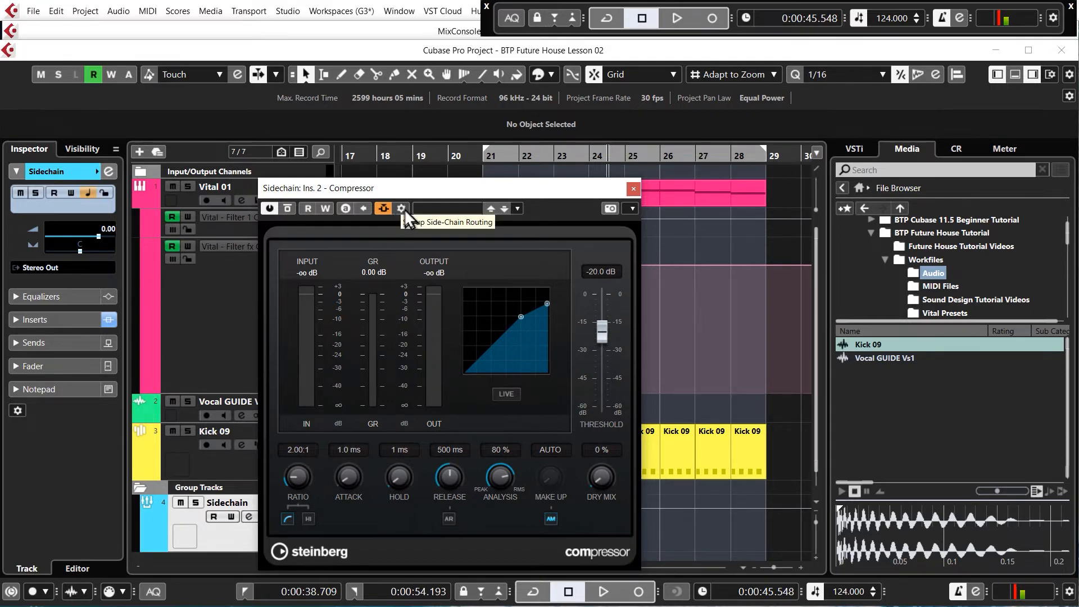
pyautogui.click(402, 213)
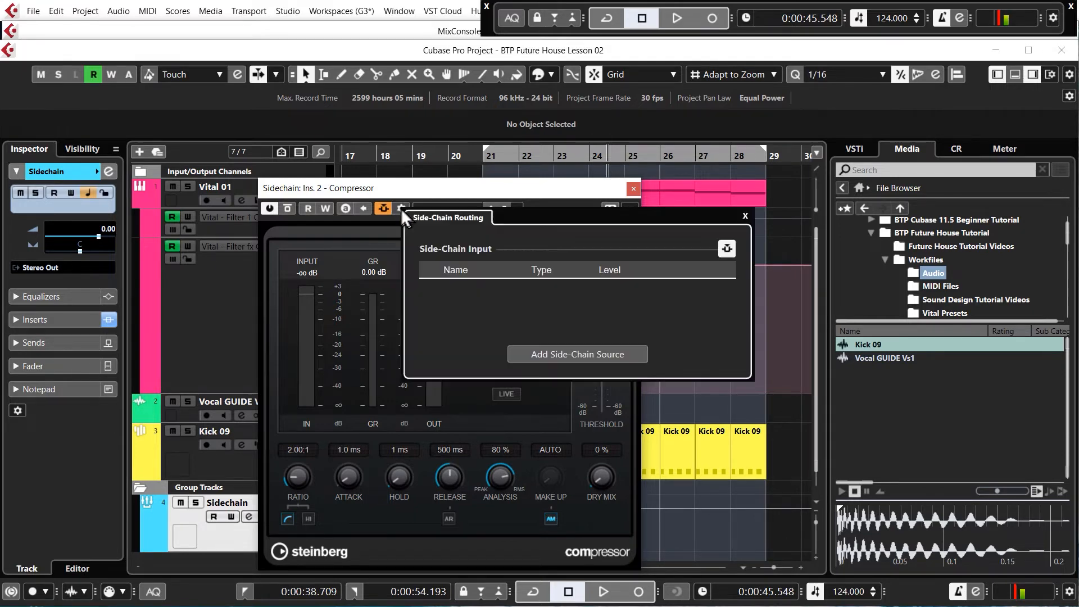
pyautogui.click(595, 356)
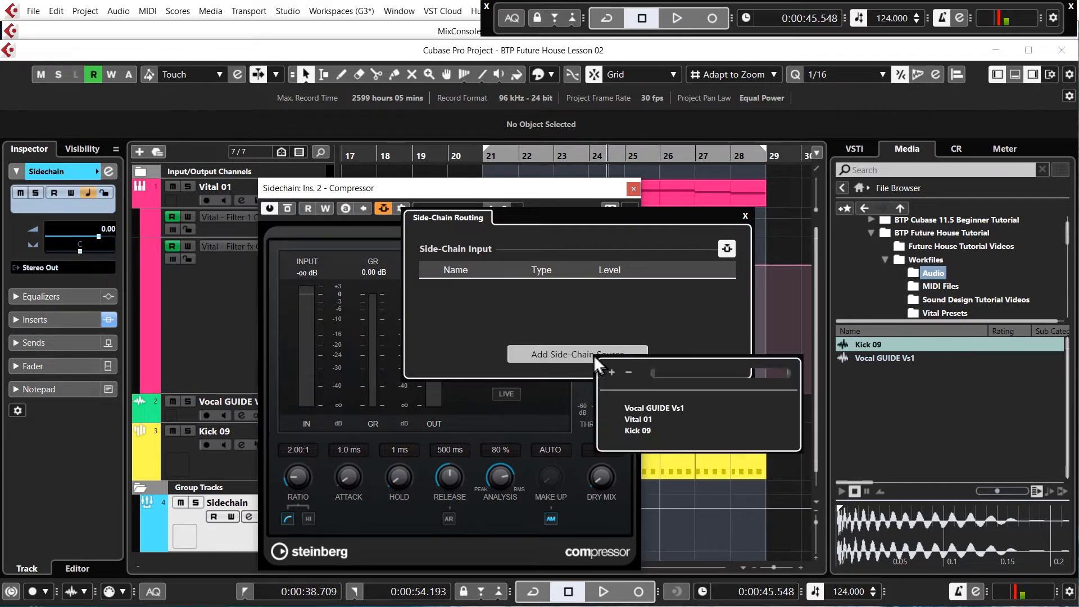
pyautogui.click(638, 431)
pyautogui.click(746, 216)
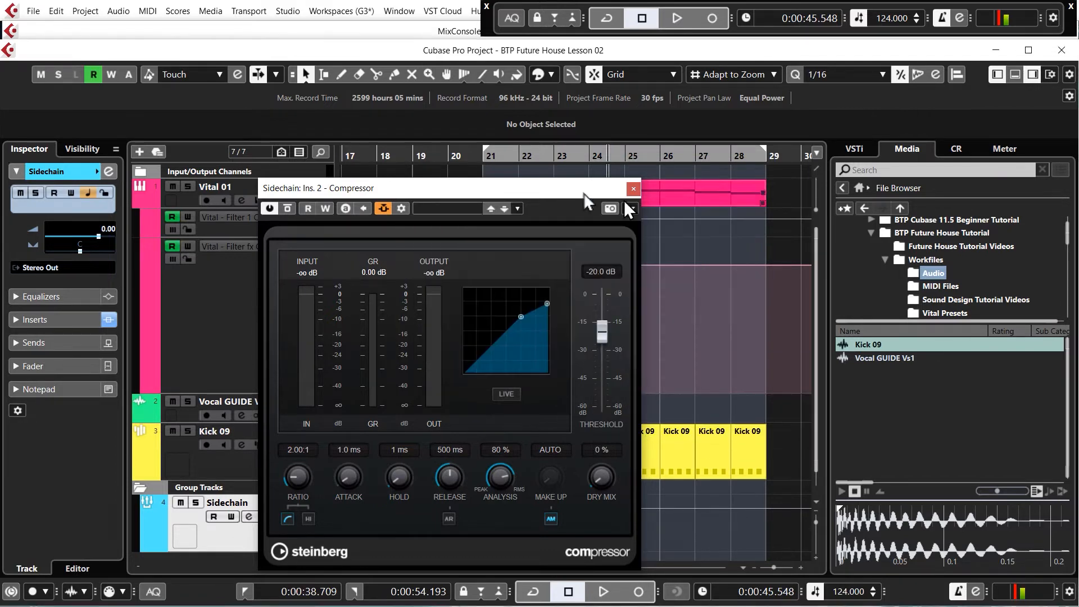
# - Move the compressor window clear of the bars 21 to 29 range, enable cycle playback and return the cursor to bar 21
pyautogui.moveTo(550, 191); pyautogui.dragTo(365, 129)
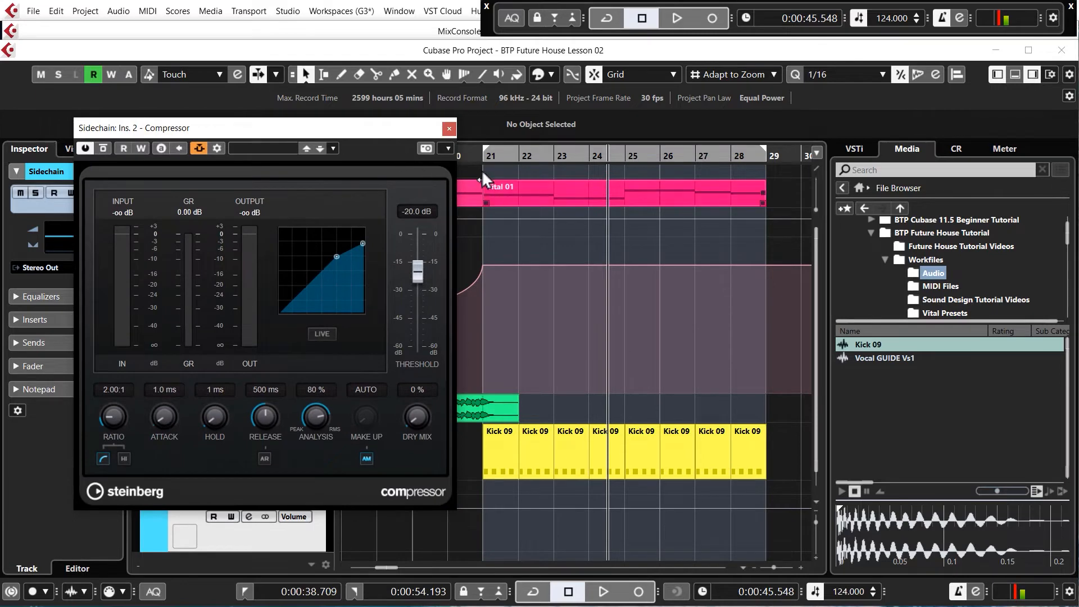
pyautogui.click(613, 22)
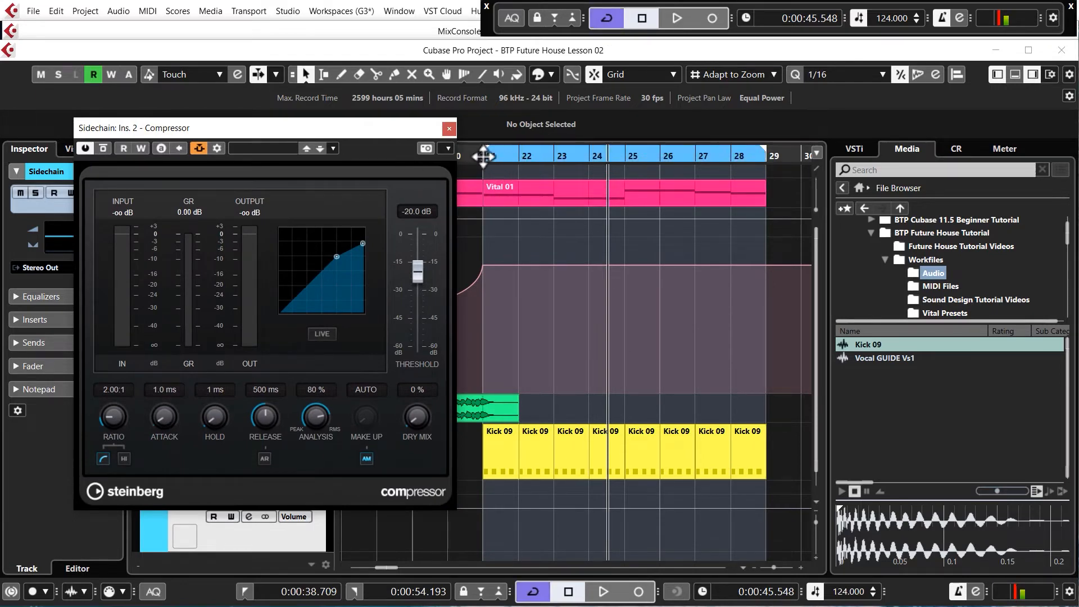
pyautogui.press('KP_1')
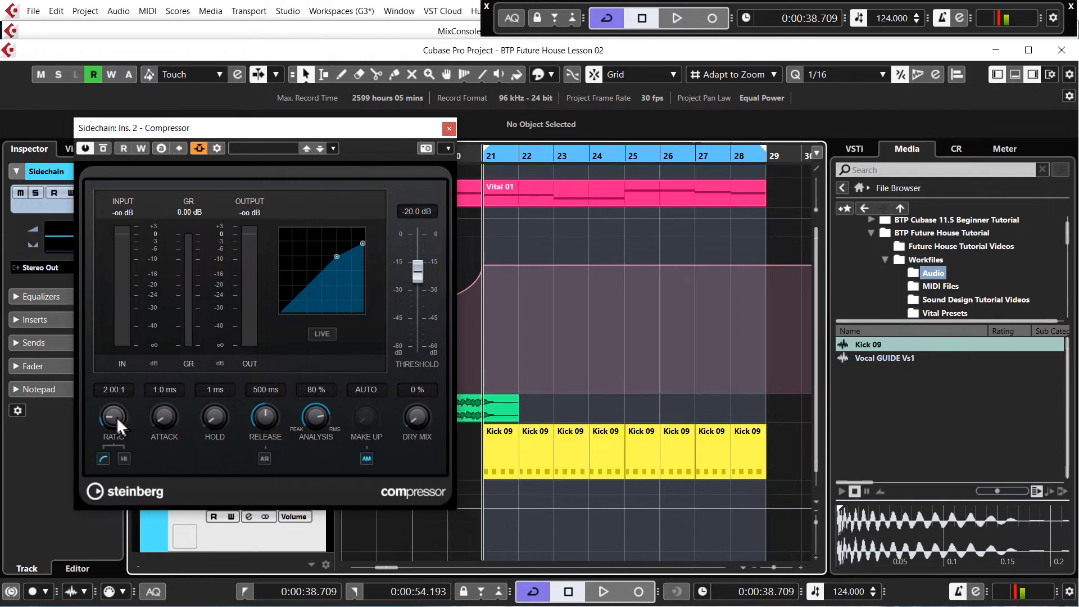
# - Set the compressor's ratio to 3.54:1, attack to 0.1 ms, hold to 0 ms and release to 10 ms
pyautogui.moveTo(117, 417); pyautogui.dragTo(117, 394)
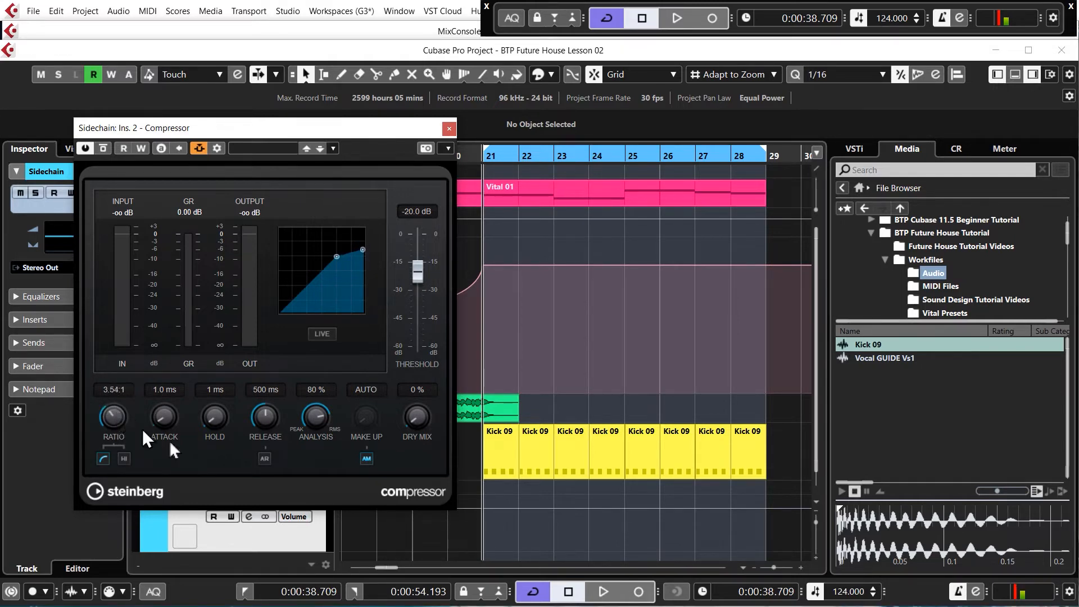
pyautogui.moveTo(164, 420); pyautogui.dragTo(165, 447)
pyautogui.moveTo(217, 420); pyautogui.dragTo(253, 476)
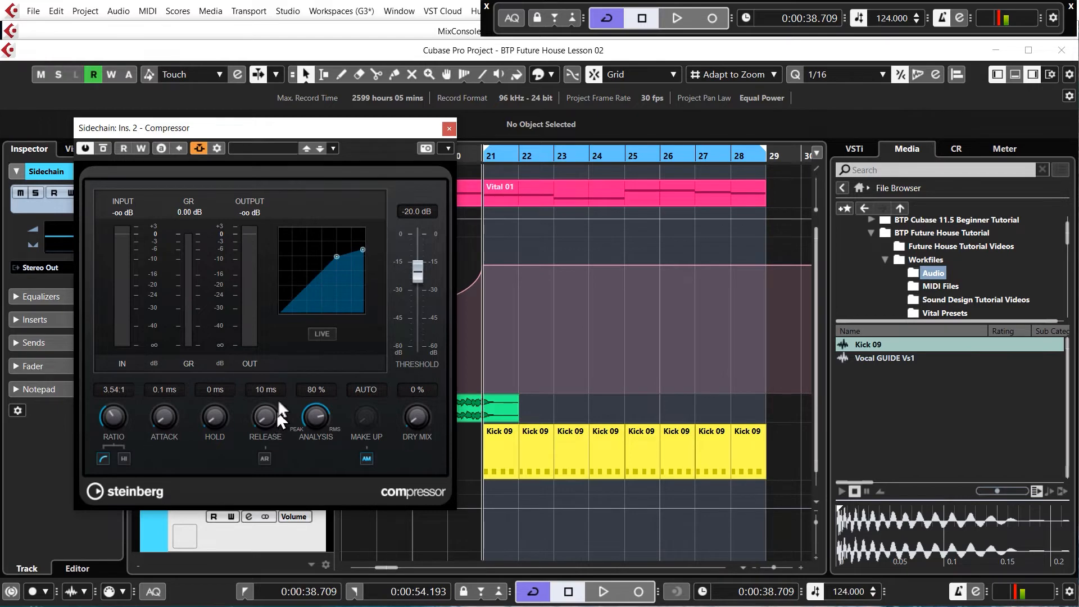
# - Lower the compressor's threshold to -30.7 dB while playing the cycled section to hear the ducking
pyautogui.press('space')
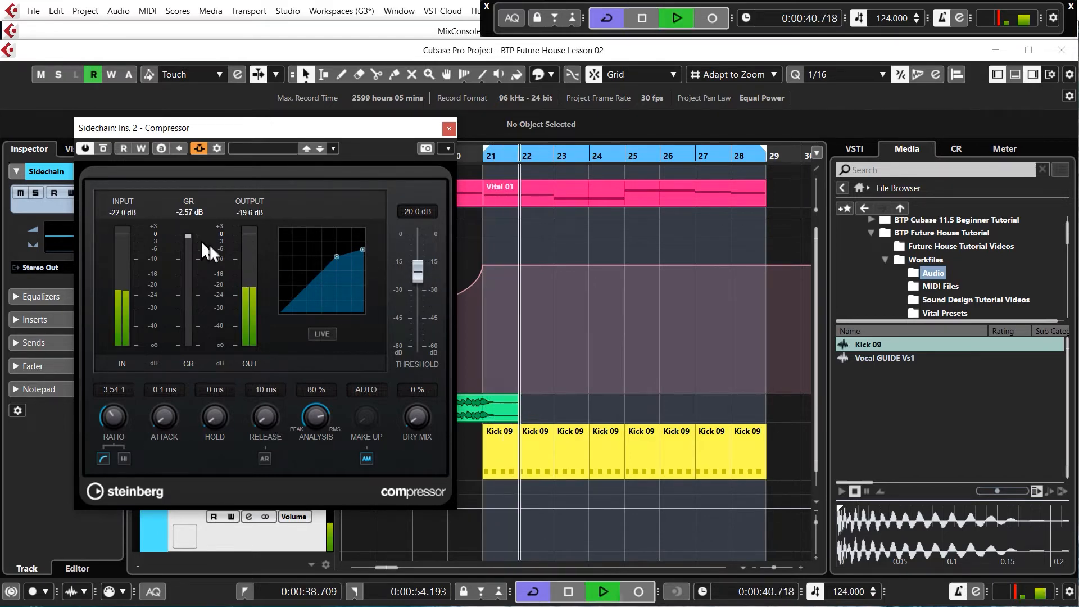
pyautogui.press('space')
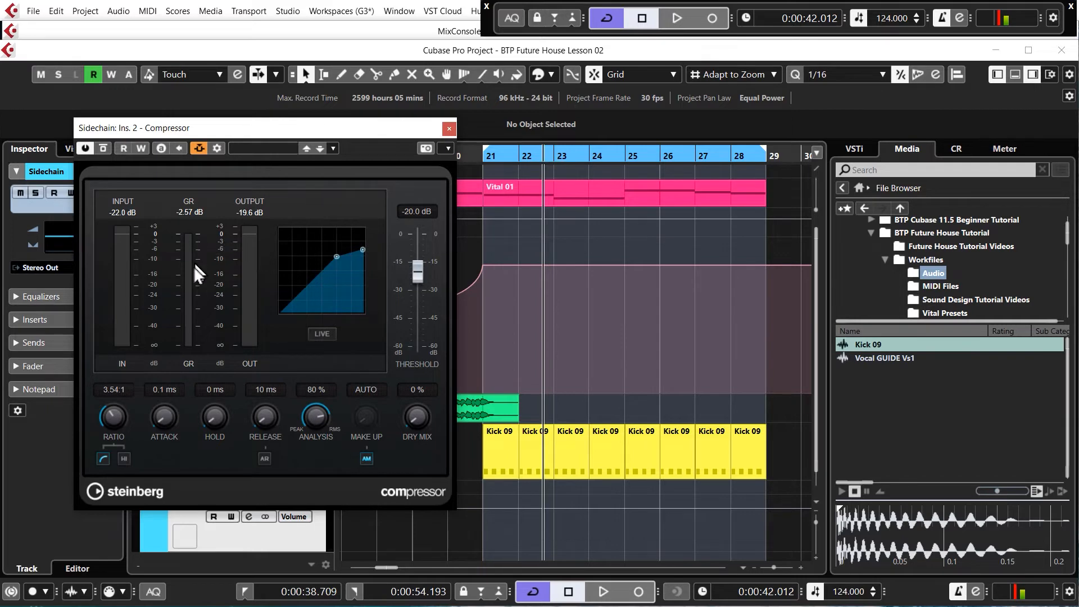
pyautogui.press('space')
pyautogui.moveTo(414, 274); pyautogui.dragTo(420, 293)
pyautogui.press('space')
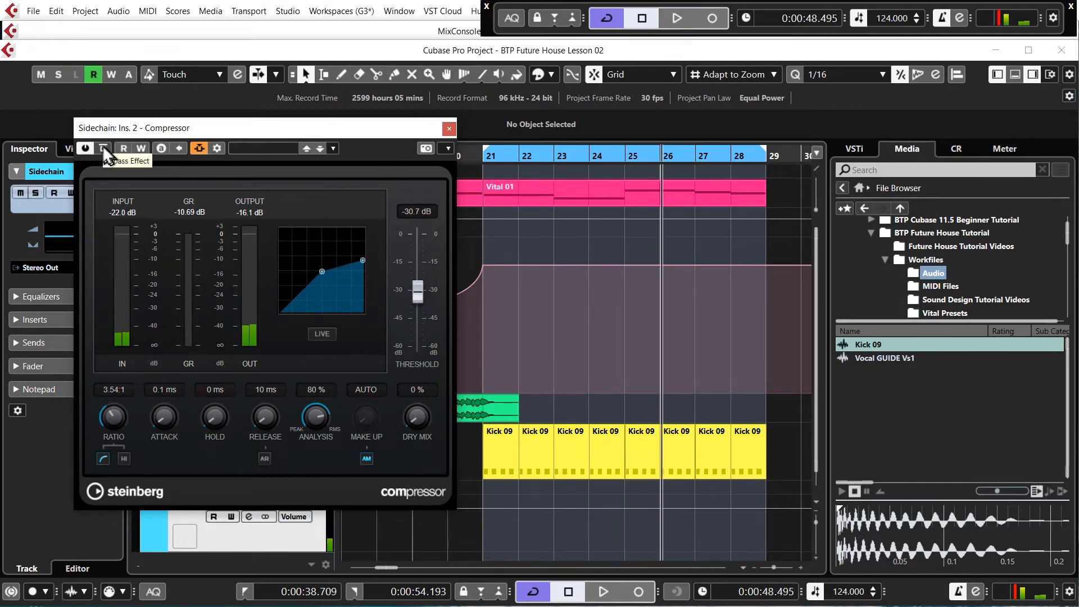
# - Turn off the compressor's automatic make-up gain and compare the bypassed and active sound during playback from bar 21
pyautogui.click(366, 458)
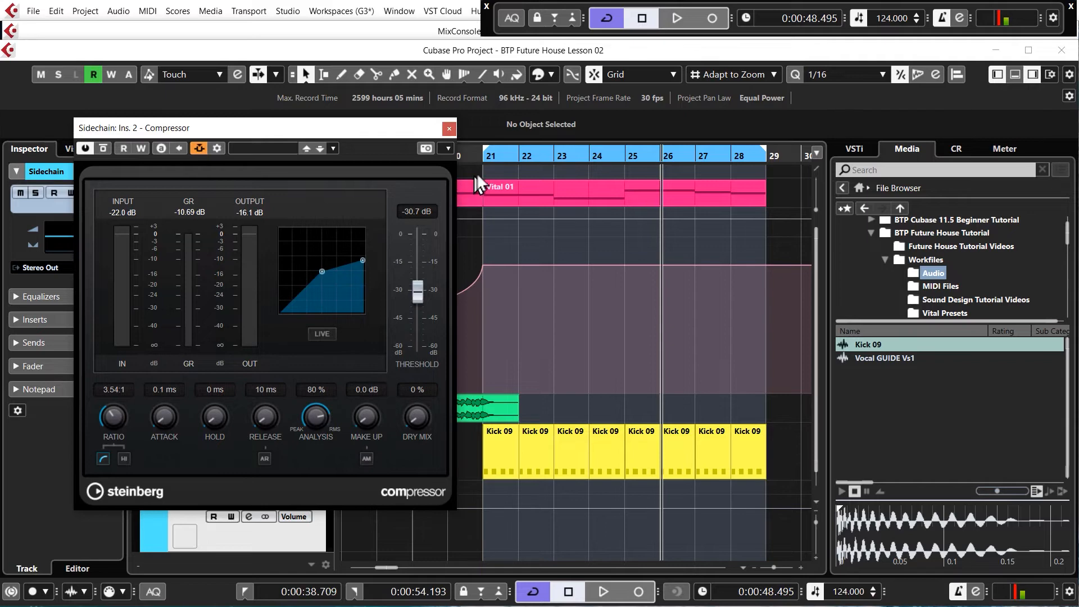
pyautogui.click(486, 159)
pyautogui.press('space')
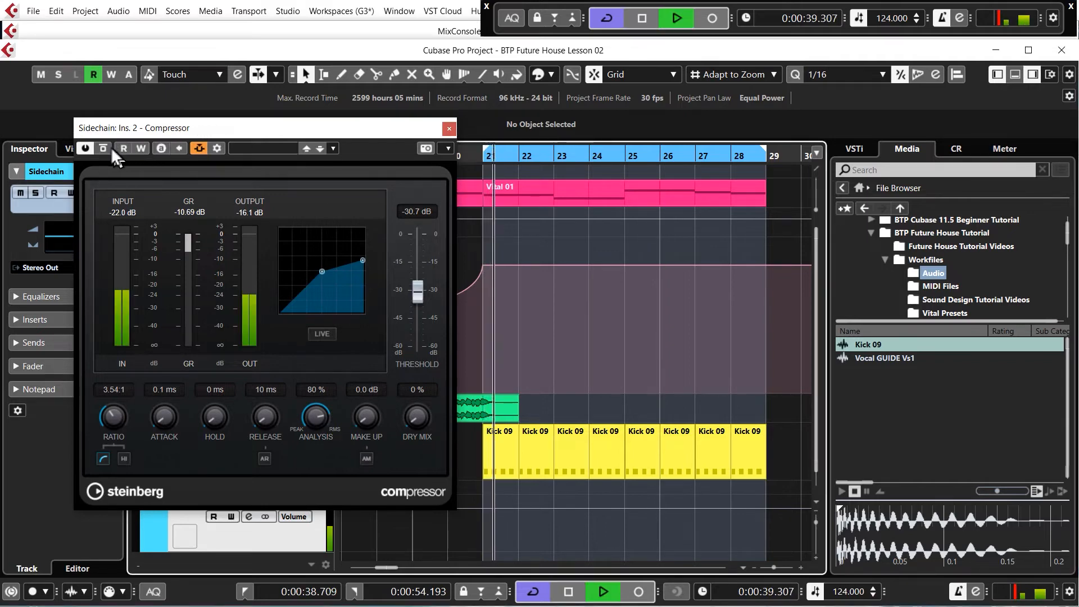
pyautogui.click(104, 145)
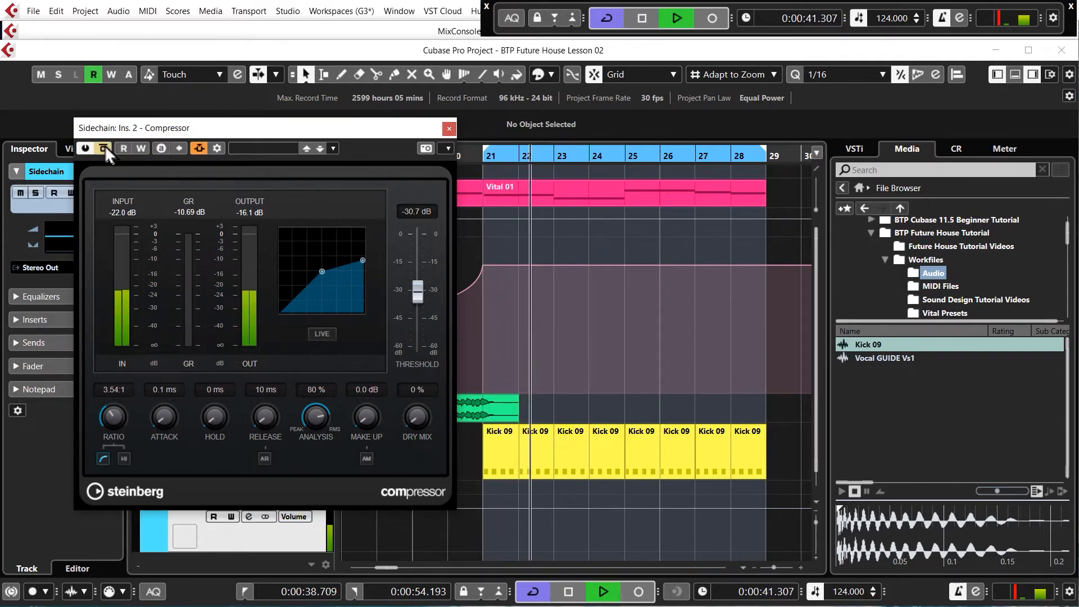
pyautogui.click(104, 145)
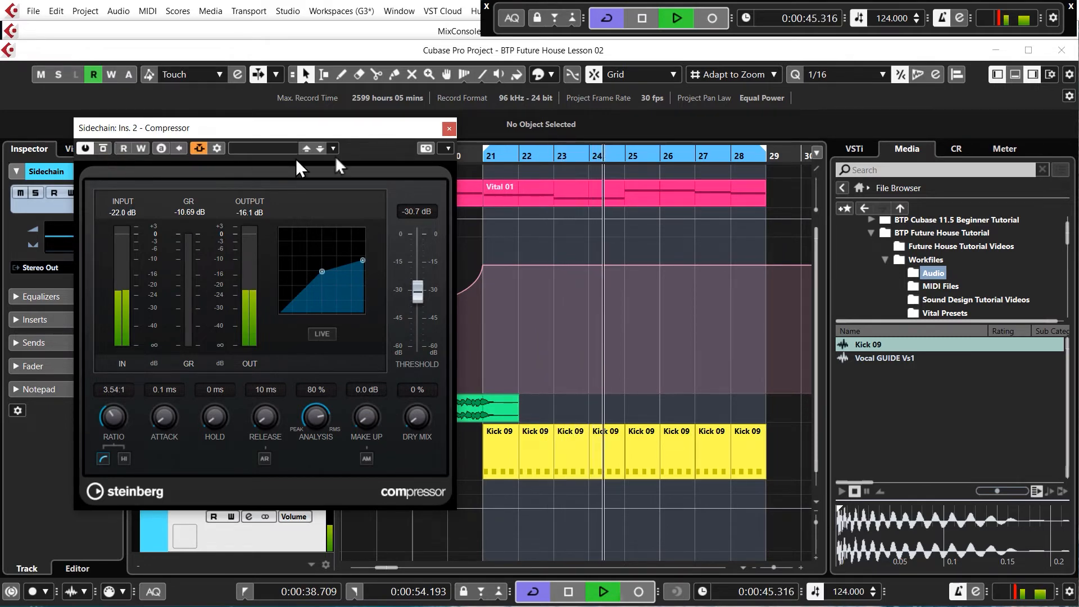
pyautogui.press('space')
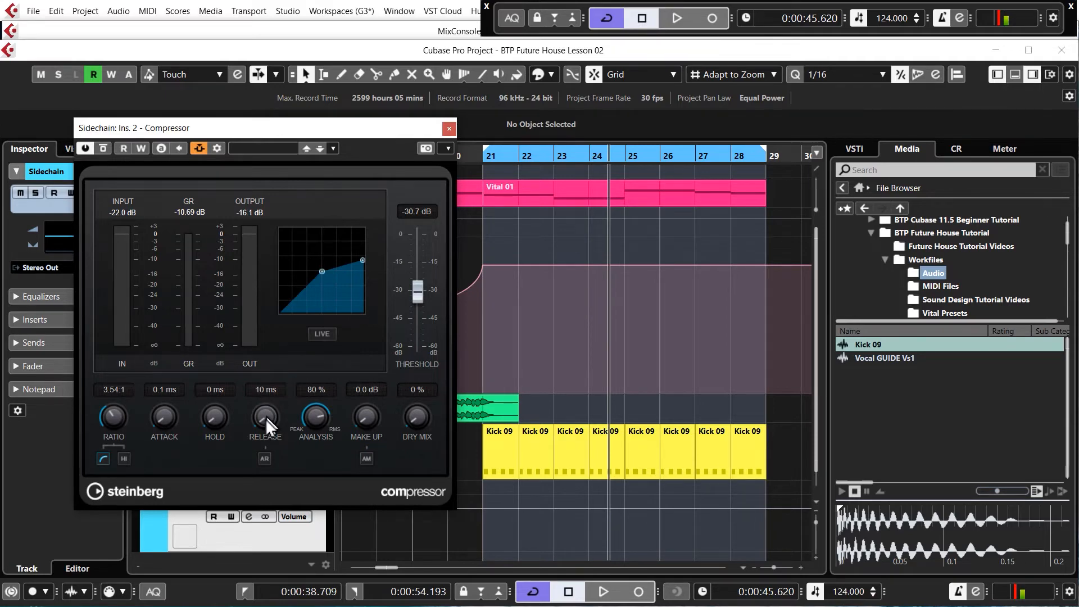
# - Try longer compressor release times such as 149 ms during playback from bar 21, returning the release to 10 ms
pyautogui.click(485, 155)
pyautogui.press('space')
pyautogui.scroll(5, 274, 418)
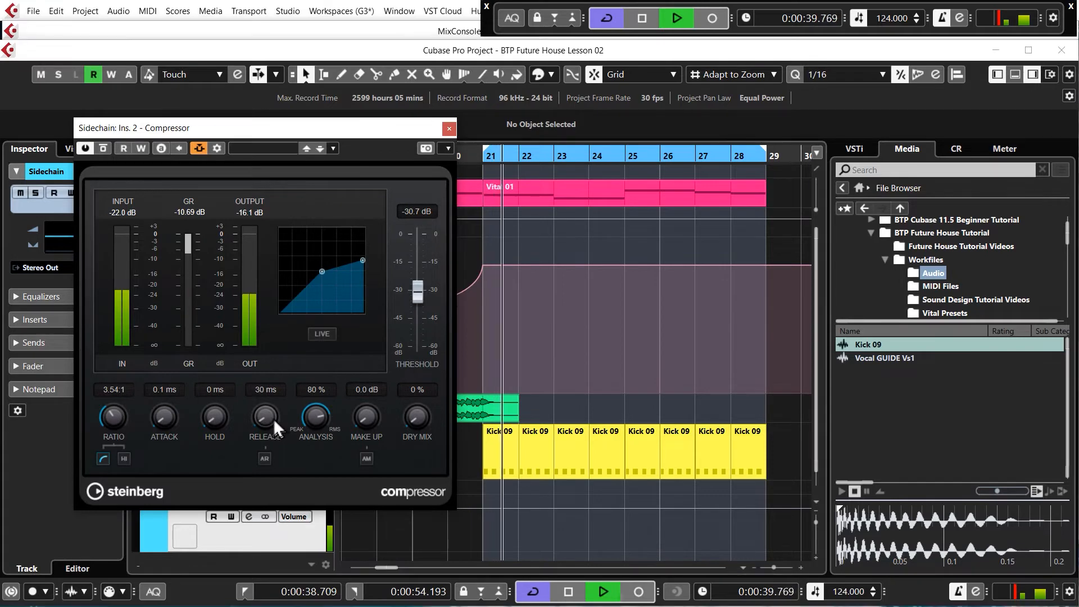
pyautogui.scroll(4, 272, 421)
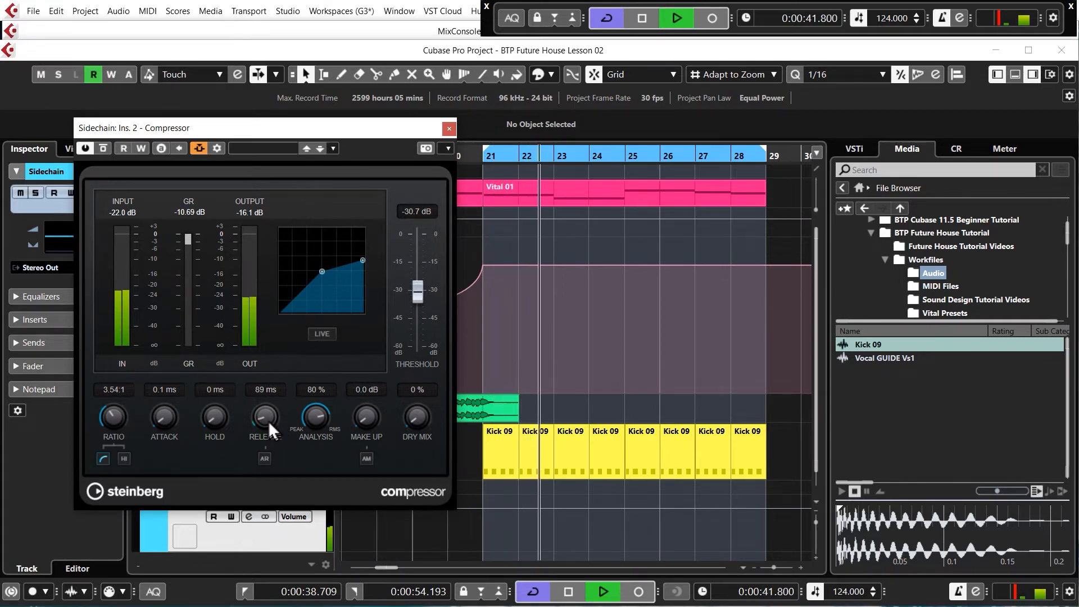
pyautogui.scroll(5, 267, 420)
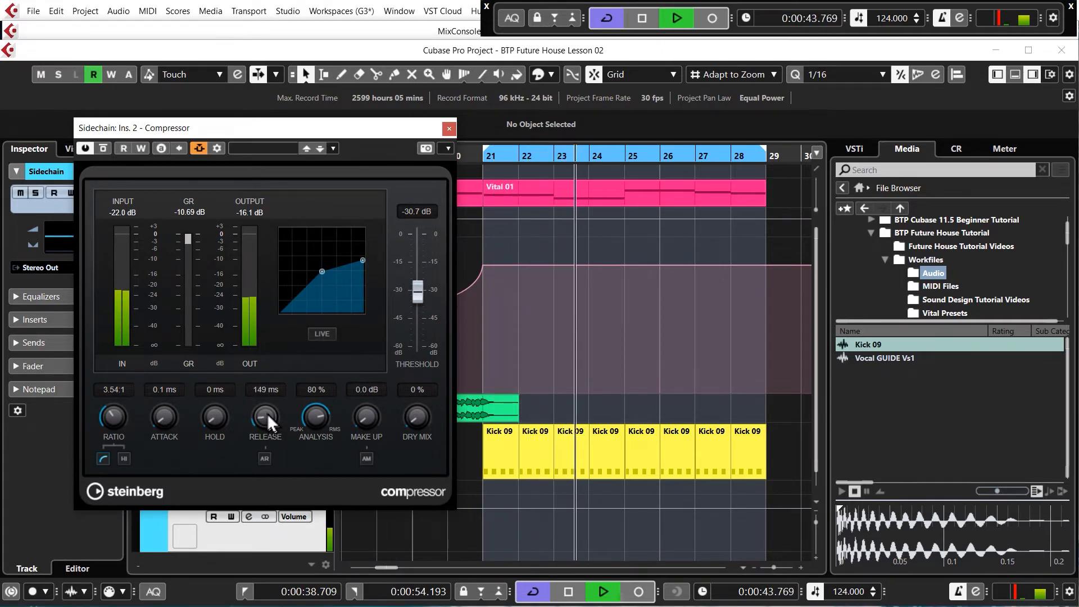
pyautogui.moveTo(267, 433); pyautogui.dragTo(258, 477)
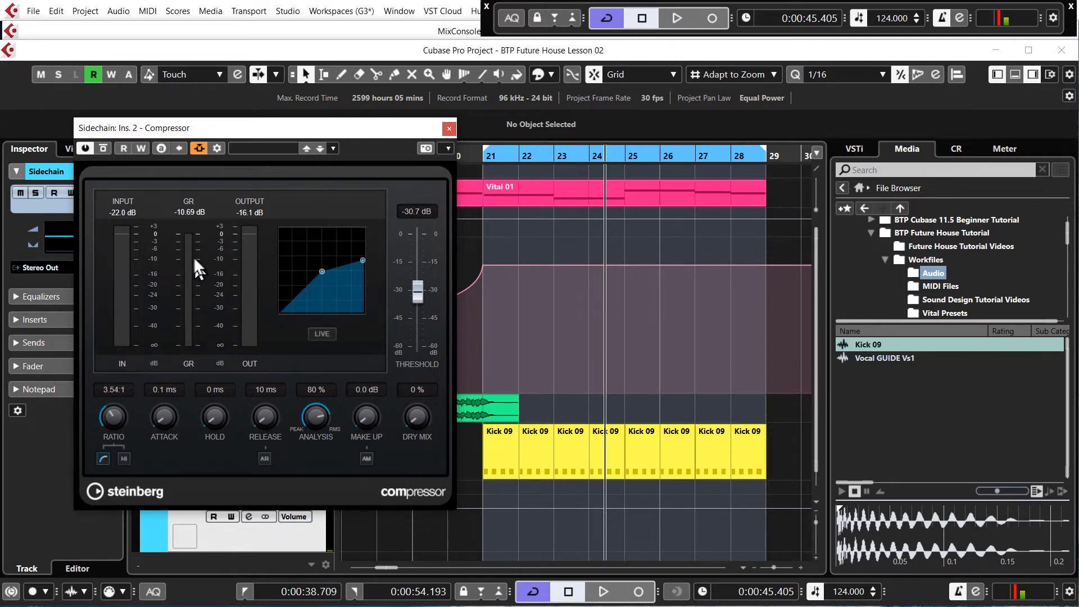
pyautogui.press('space')
pyautogui.moveTo(278, 415); pyautogui.dragTo(258, 556)
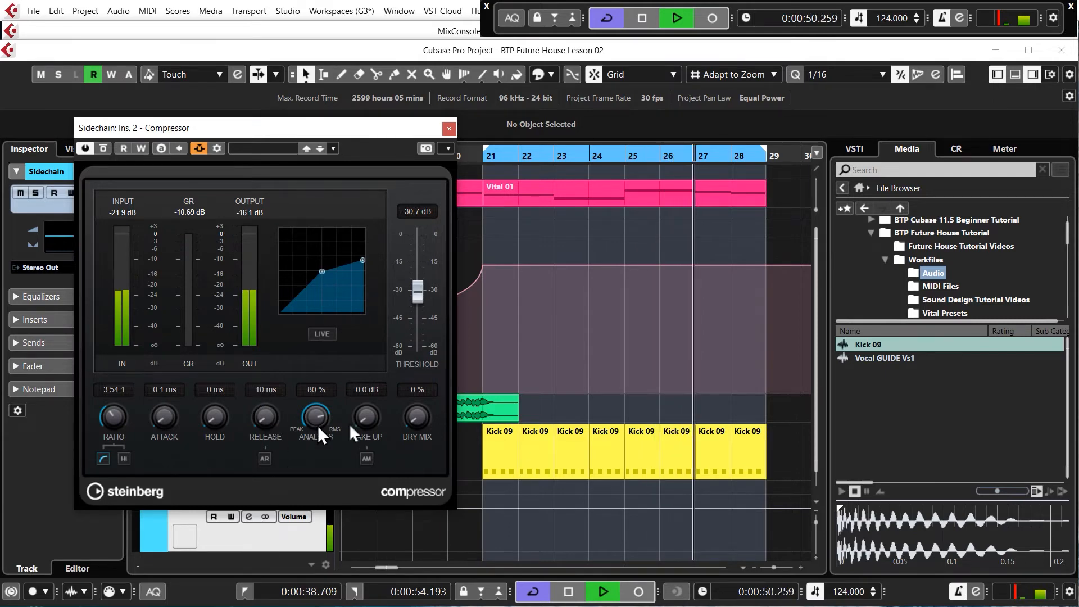
# - Close the compressor window and play the arrangement from bar 18 through the kick's entry at bar 21
pyautogui.press('space')
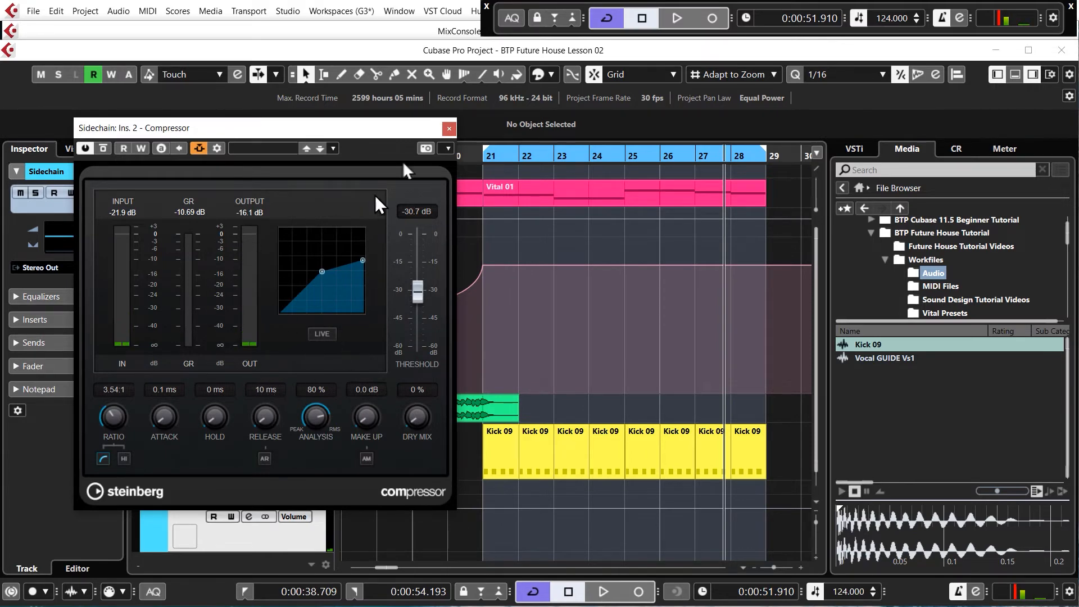
pyautogui.click(449, 129)
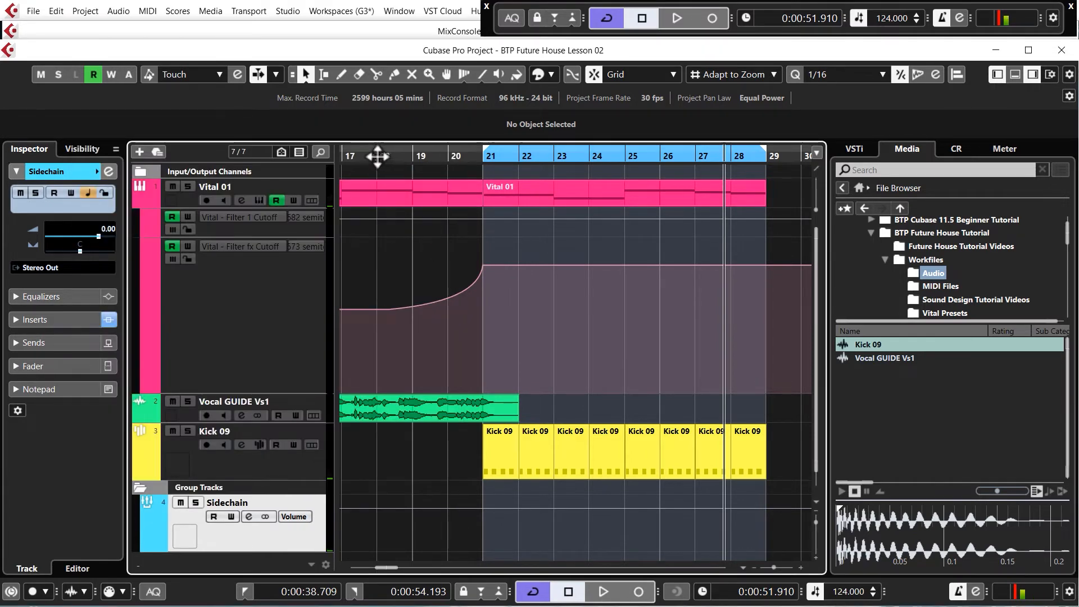
pyautogui.click(377, 157)
pyautogui.press('space')
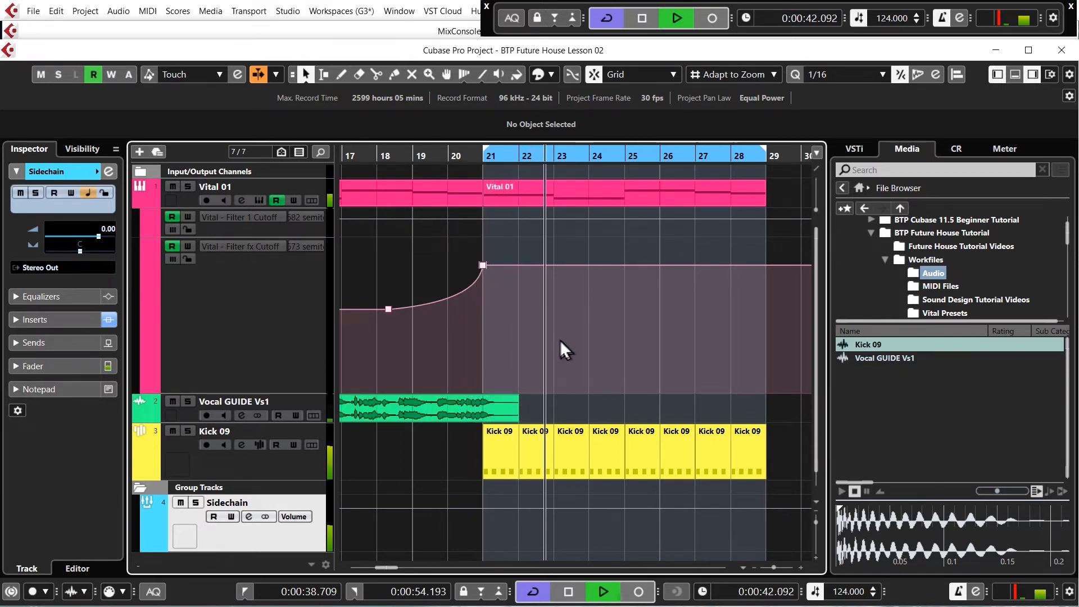
pyautogui.press('space')
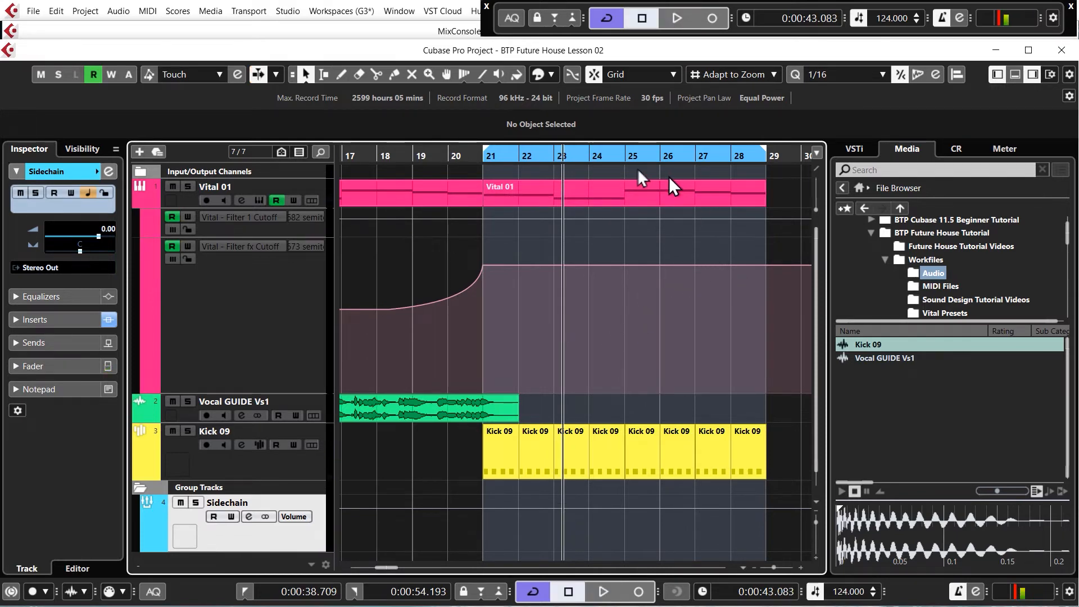
# - Open the Vital 01 part at bar 21 in the Key Editor and play its opening notes
pyautogui.click(541, 203)
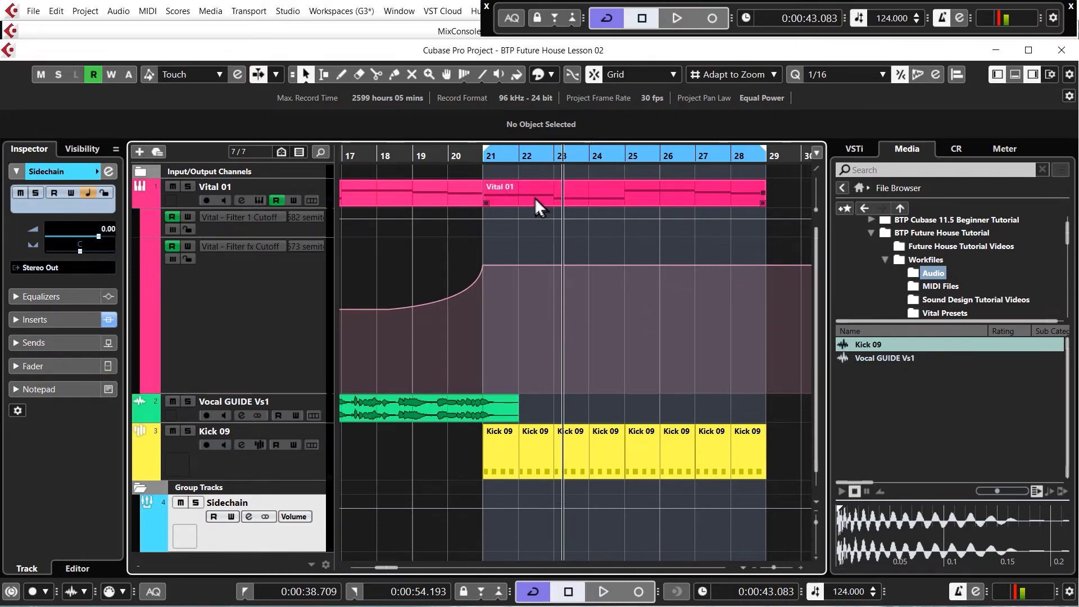
pyautogui.doubleClick(535, 193)
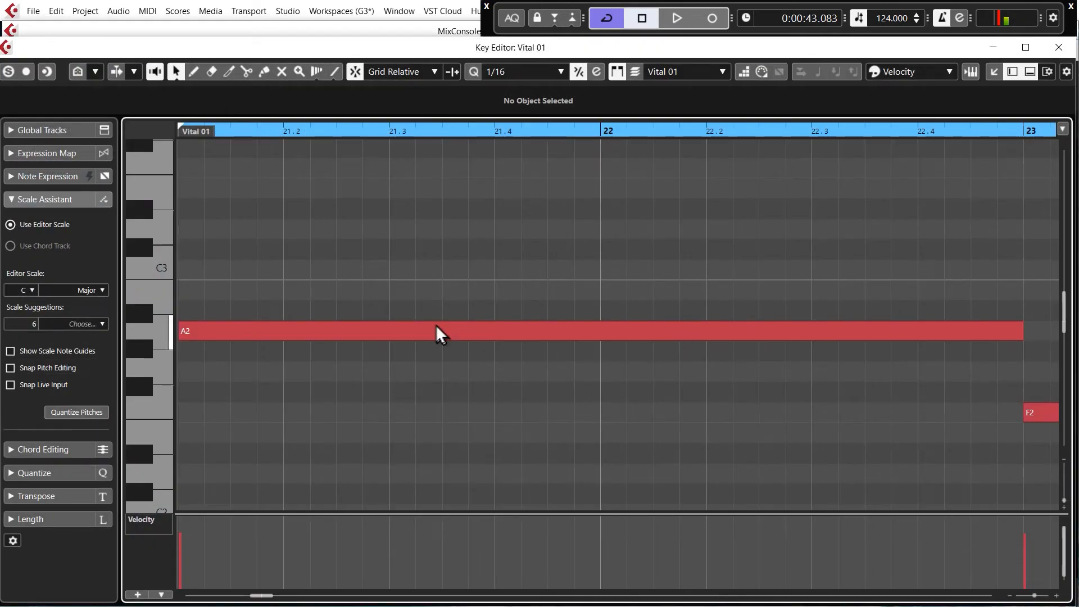
pyautogui.scroll(-9, 437, 326)
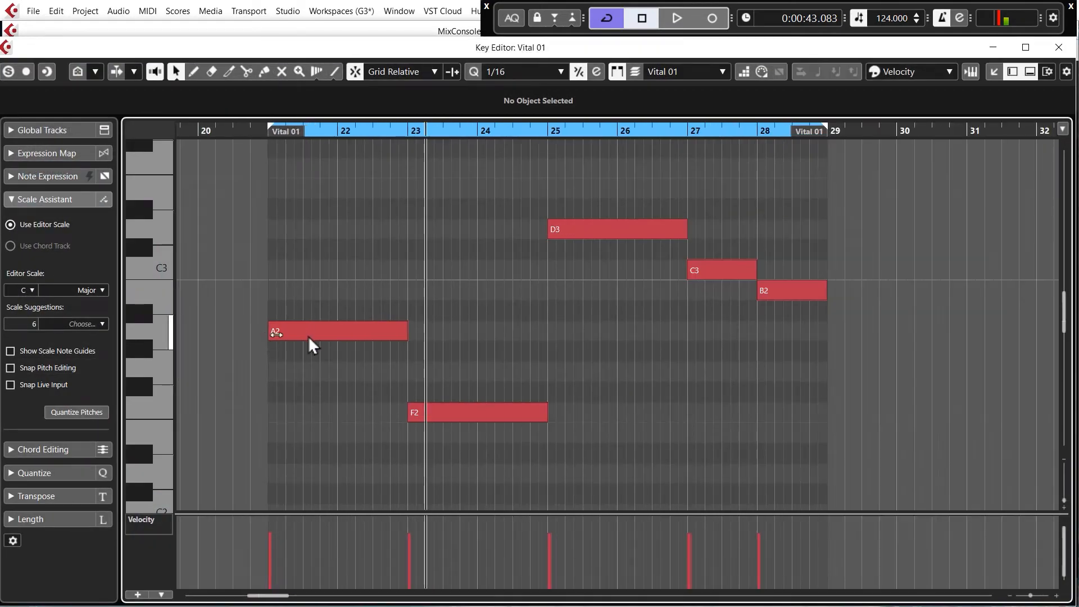
pyautogui.scroll(1, 344, 344)
pyautogui.click(248, 132)
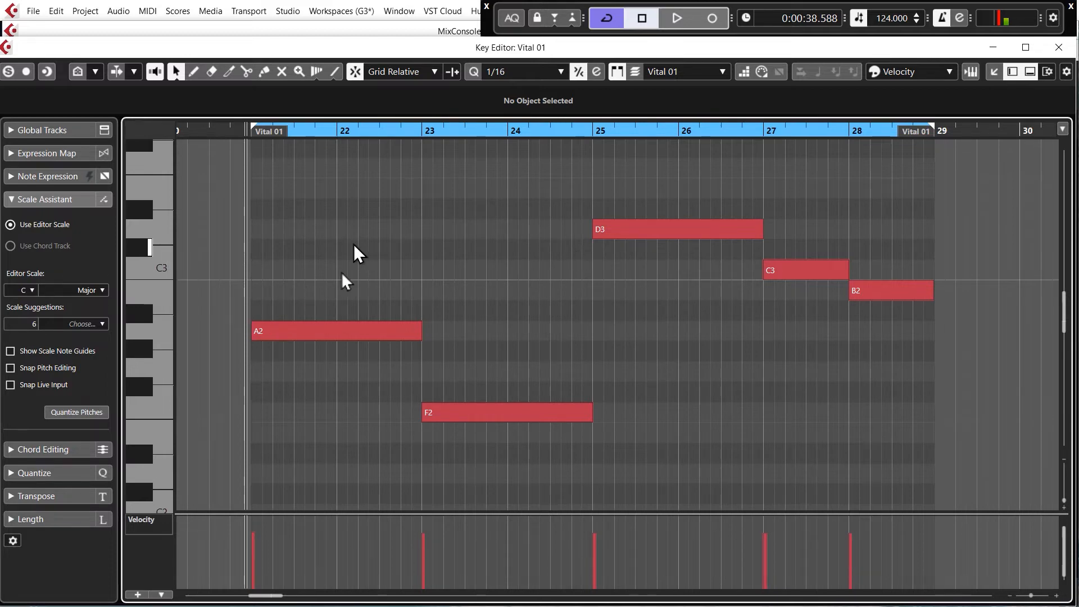
pyautogui.press('space')
pyautogui.scroll(2, 241, 345)
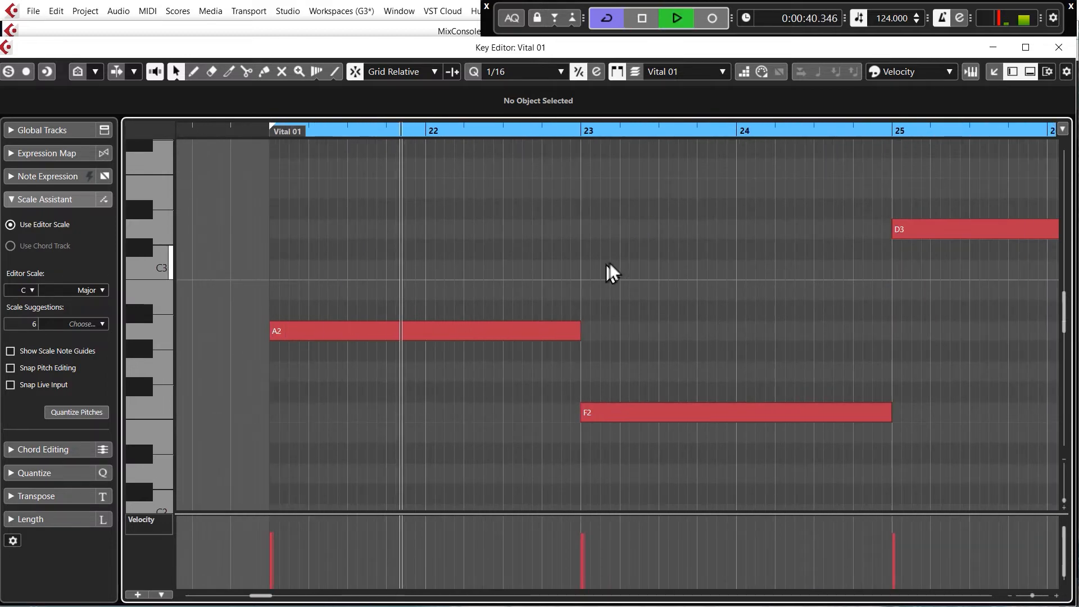
pyautogui.press('space')
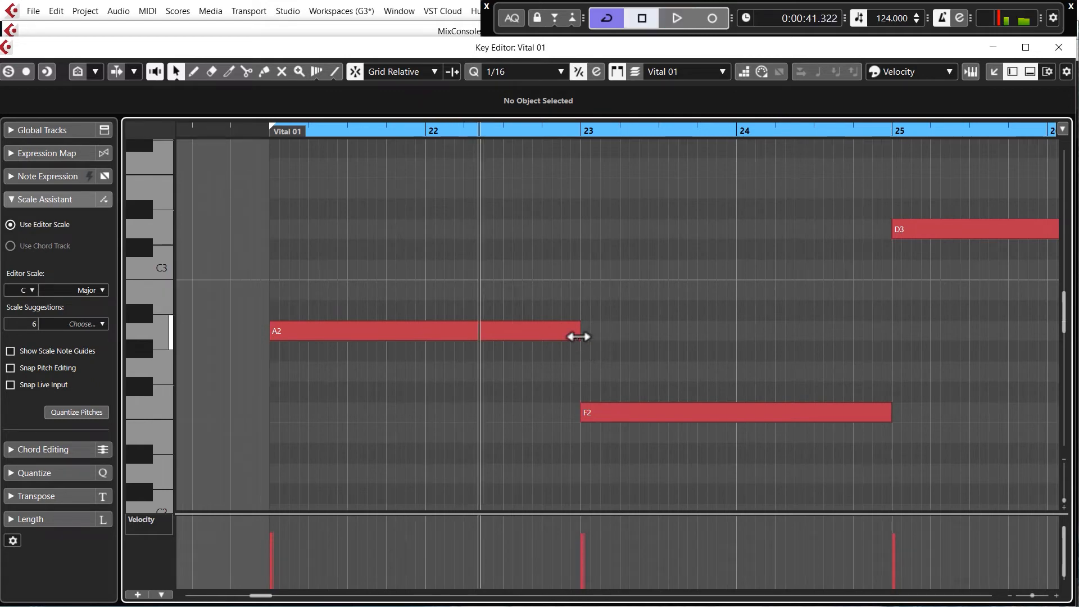
# - Shorten the opening A2 note to end at 22.2.2 and add eighth notes A2 at 22.2.3 and C3 at 22.3.1
pyautogui.moveTo(579, 336)
pyautogui.mouseDown()
pyautogui.moveTo(478, 339)
pyautogui.moveTo(508, 347)
pyautogui.moveTo(473, 338)
pyautogui.mouseUp()
pyautogui.keyDown('alt'); pyautogui.click(494, 295); pyautogui.keyUp('alt')
pyautogui.click(496, 329)
pyautogui.moveTo(488, 295); pyautogui.dragTo(523, 272)
pyautogui.click(492, 334)
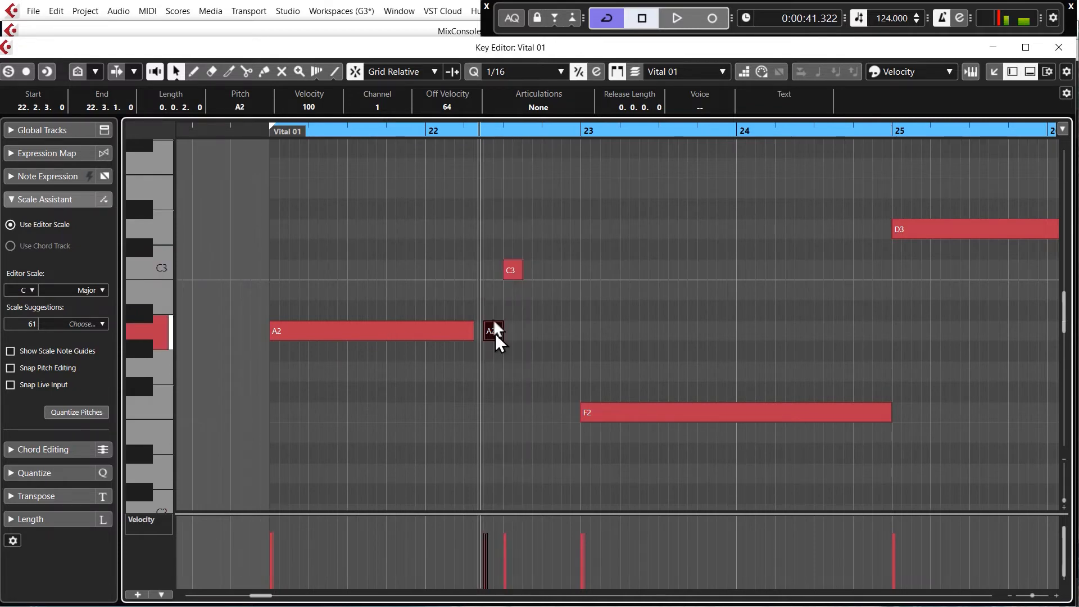
# - Continue the run with eighth notes B2 at 22.3.3, A2 at 22.4.1 and C3 at 22.4.3
pyautogui.click(517, 273)
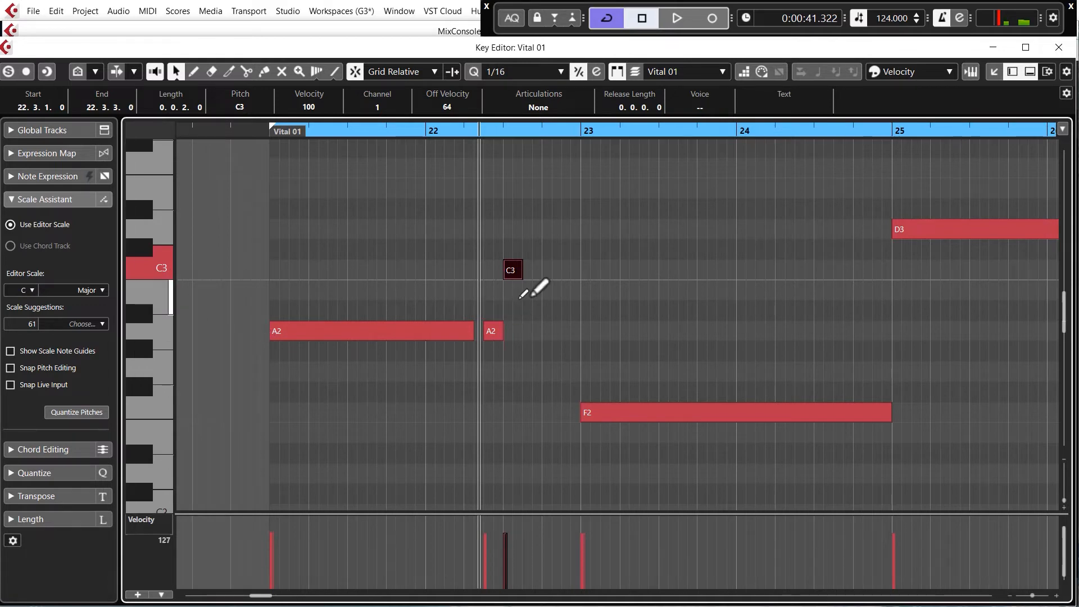
pyautogui.moveTo(512, 273); pyautogui.dragTo(532, 293)
pyautogui.click(494, 334)
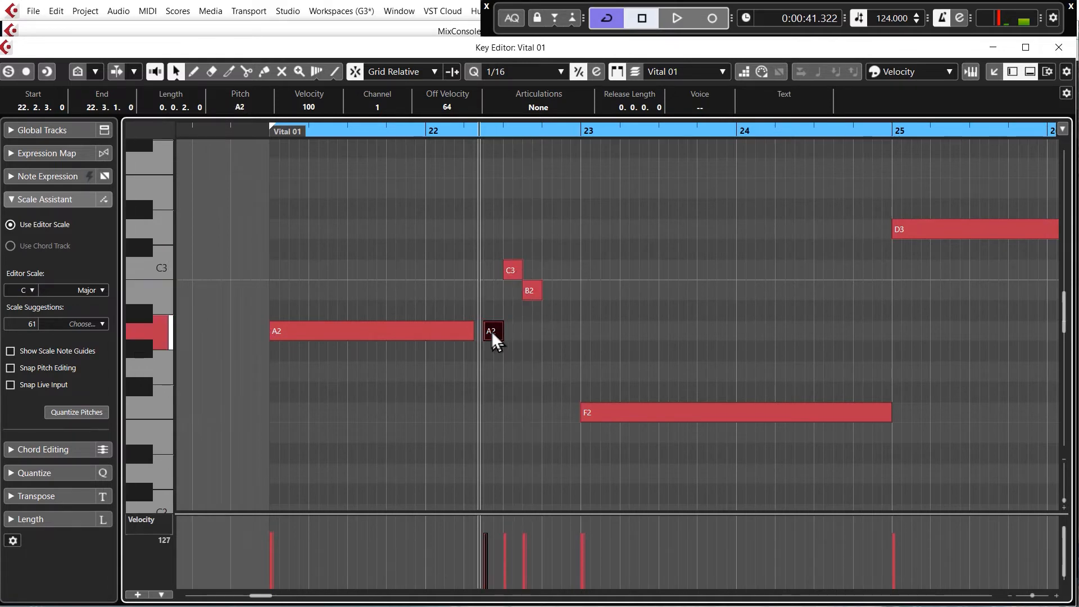
pyautogui.click(515, 275)
pyautogui.click(533, 293)
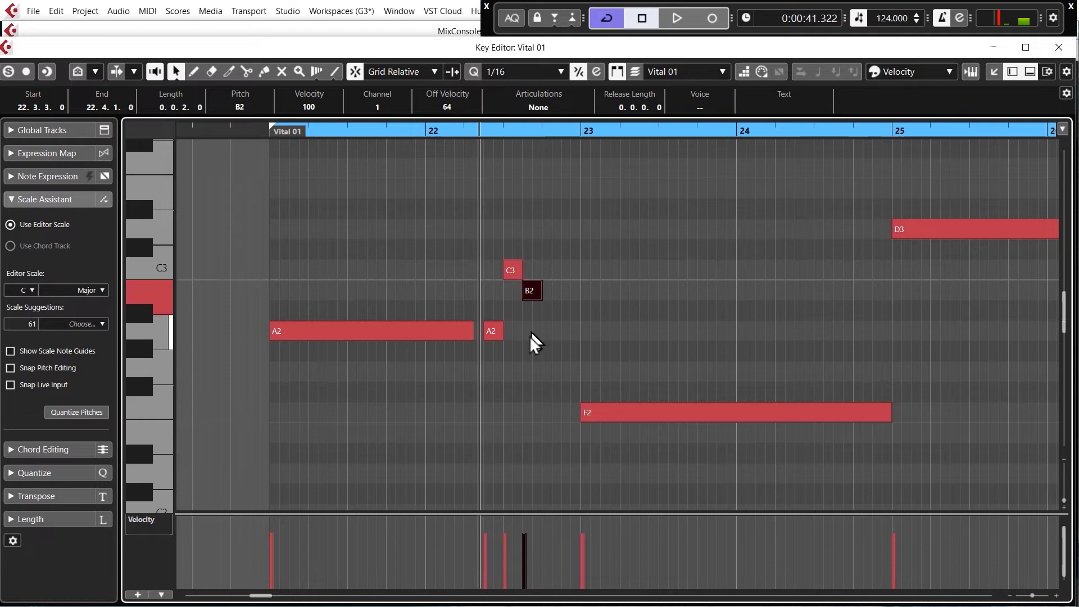
pyautogui.click(496, 336)
pyautogui.keyDown('alt'); pyautogui.click(547, 331); pyautogui.keyUp('alt')
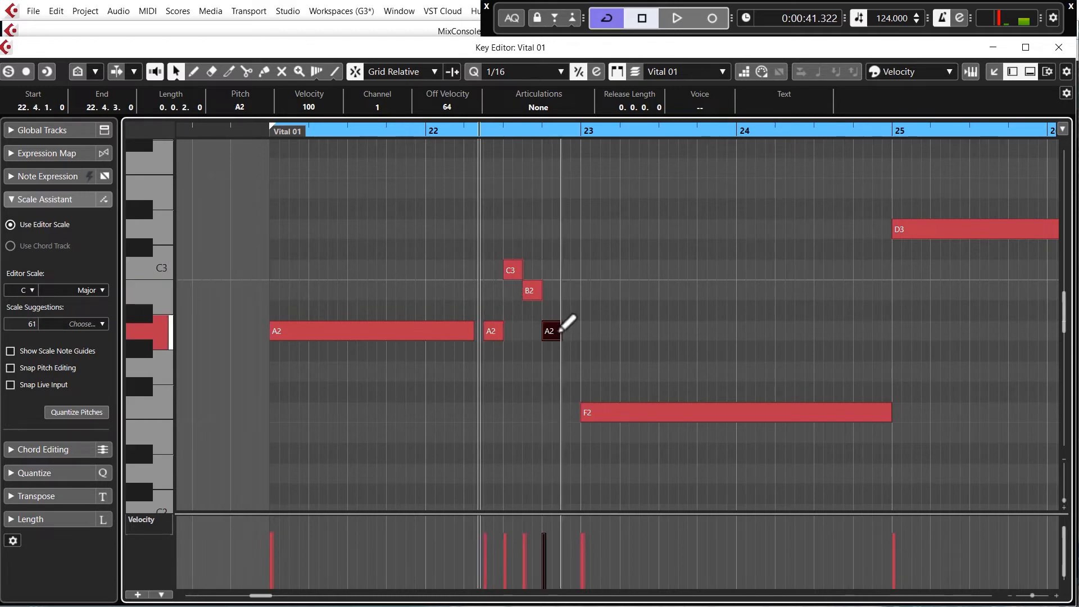
pyautogui.click(517, 272)
pyautogui.keyDown('alt'); pyautogui.click(569, 270); pyautogui.keyUp('alt')
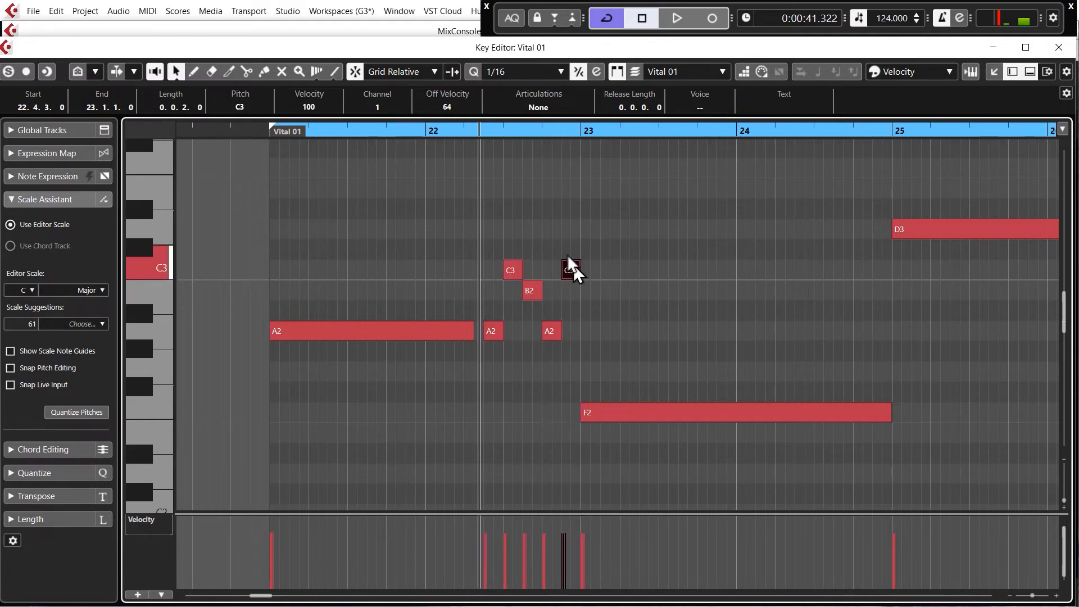
# - Play the part from bar 21 to hear the eighth-note run leading into bar 23
pyautogui.click(270, 132)
pyautogui.press('space')
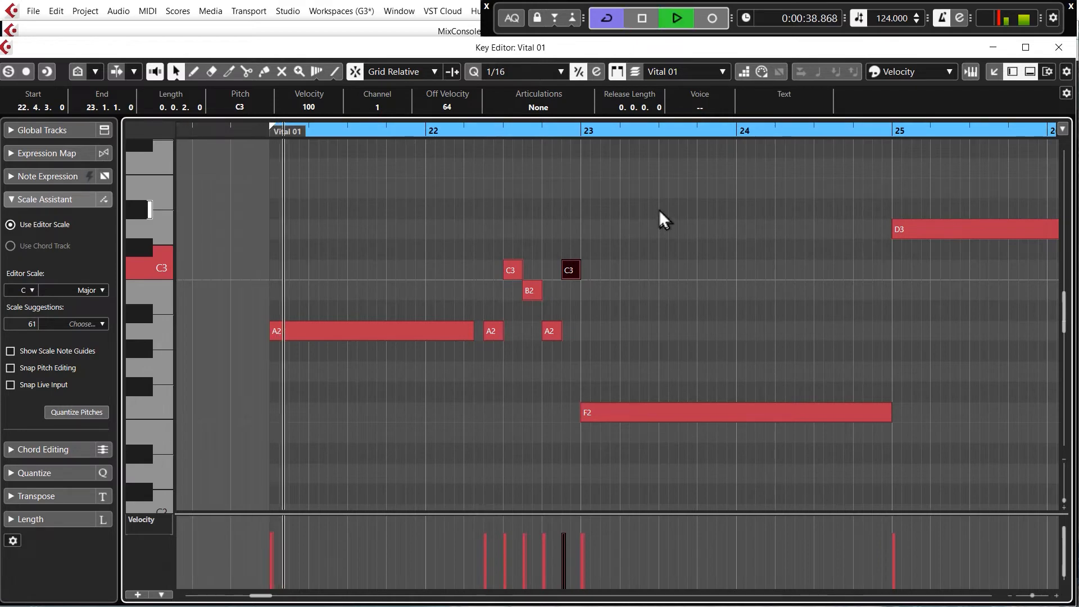
pyautogui.click(684, 219)
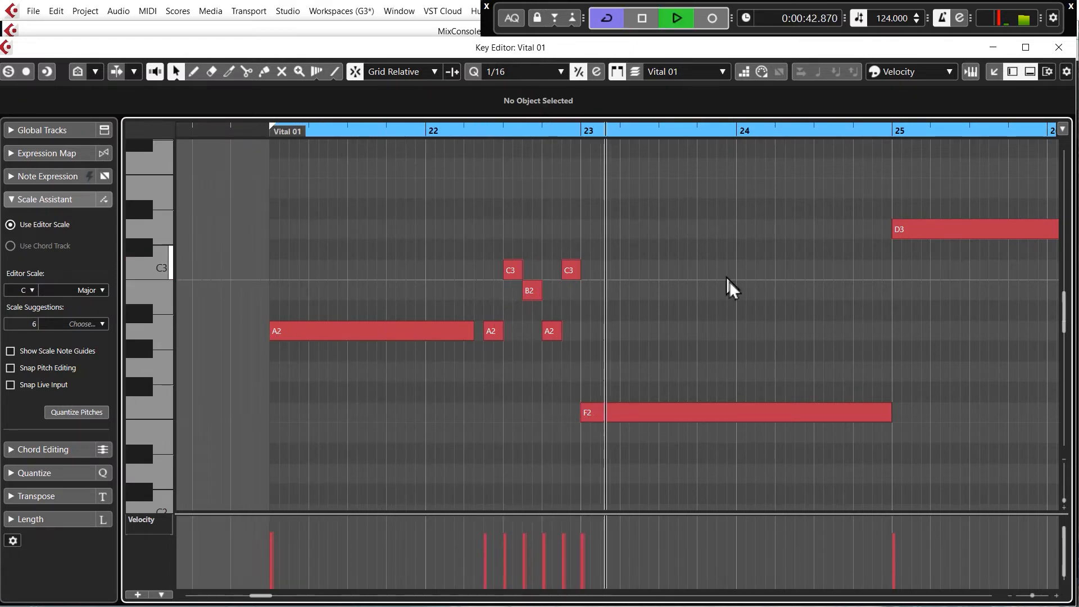
pyautogui.press('space')
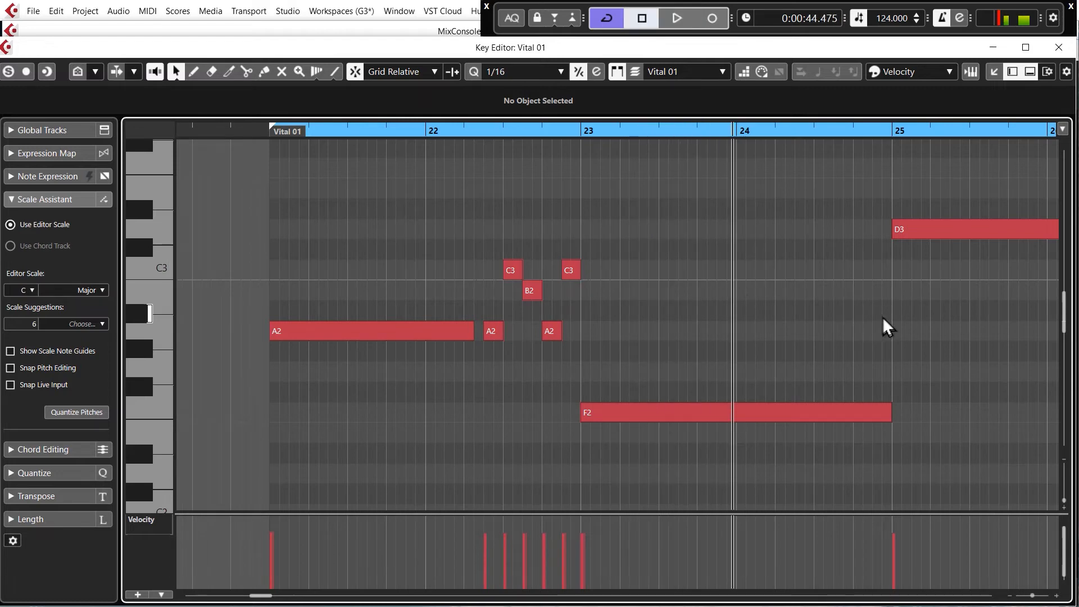
# - Shorten the F2 note to one bar, fill bar 24 with half-bar notes F3 and E3, and play the part from bar 21
pyautogui.moveTo(890, 420); pyautogui.dragTo(736, 421)
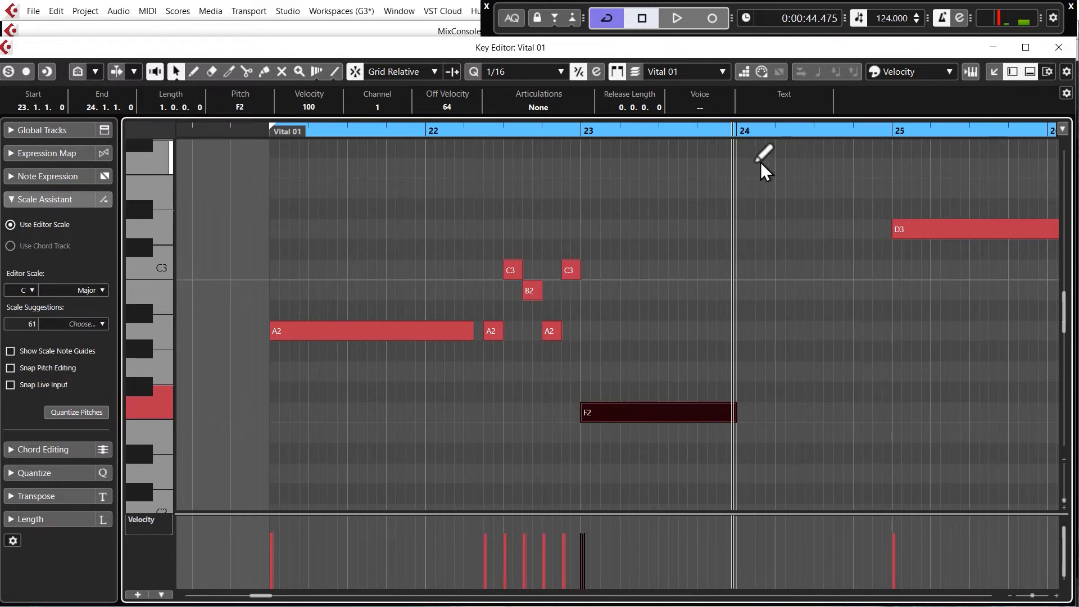
pyautogui.moveTo(743, 168); pyautogui.dragTo(891, 186)
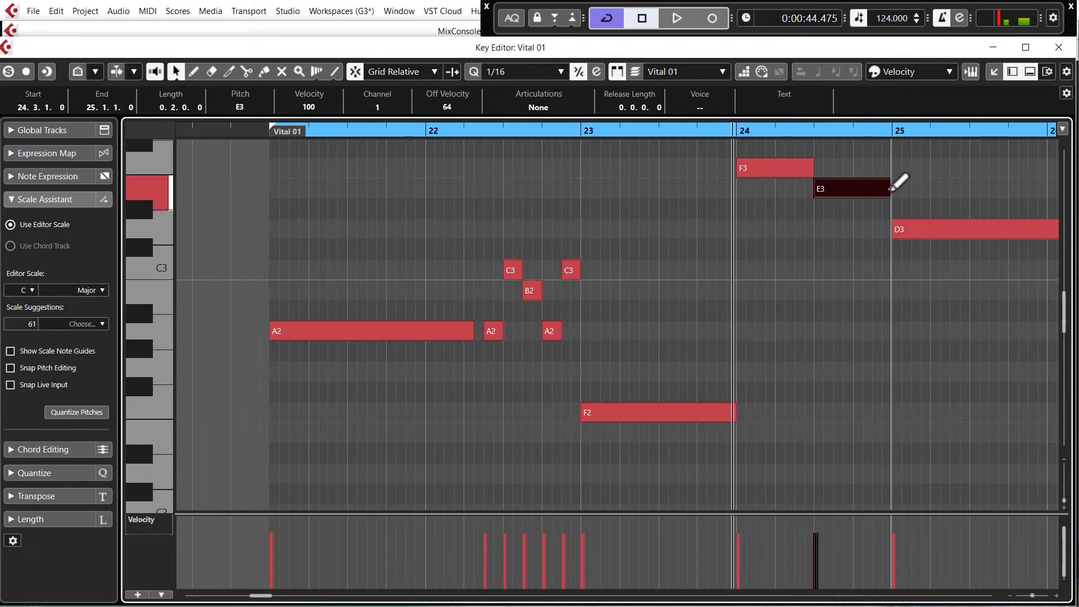
pyautogui.click(265, 131)
pyautogui.press('space')
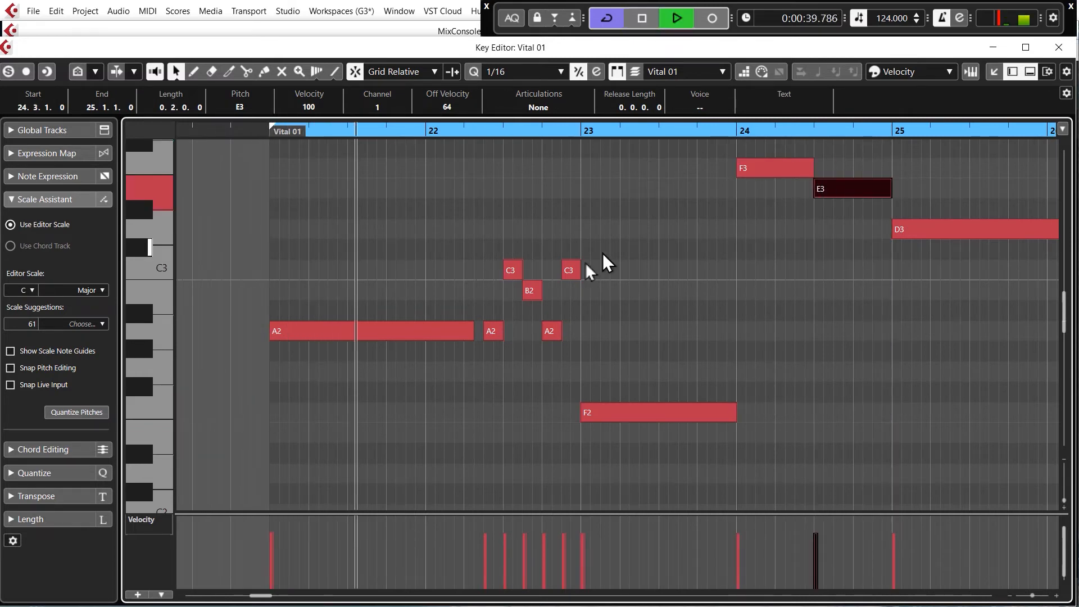
pyautogui.scroll(-3, 219, 308)
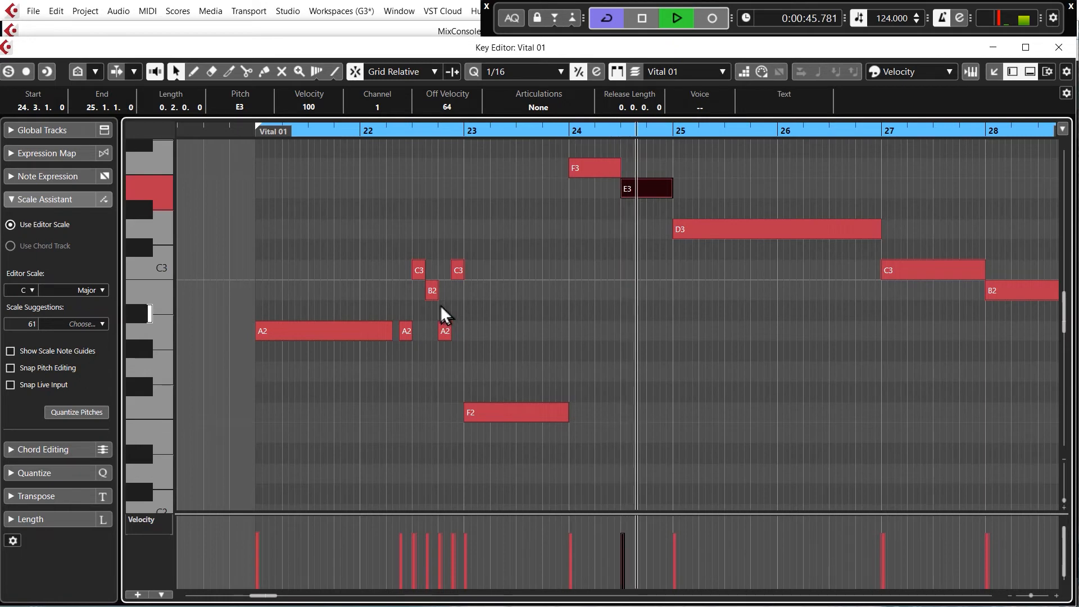
pyautogui.click(780, 290)
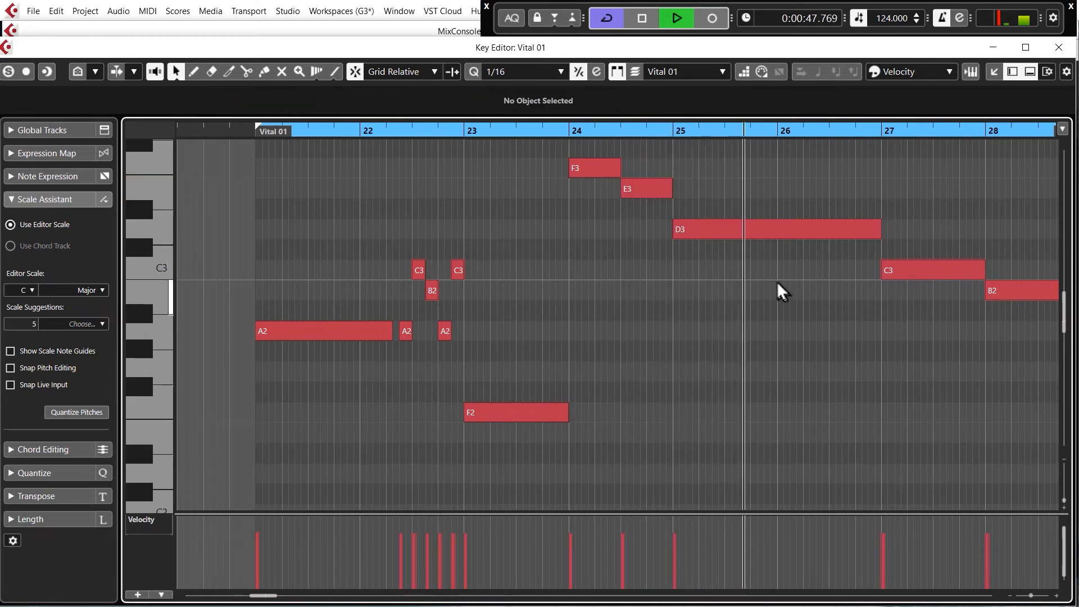
pyautogui.press('space')
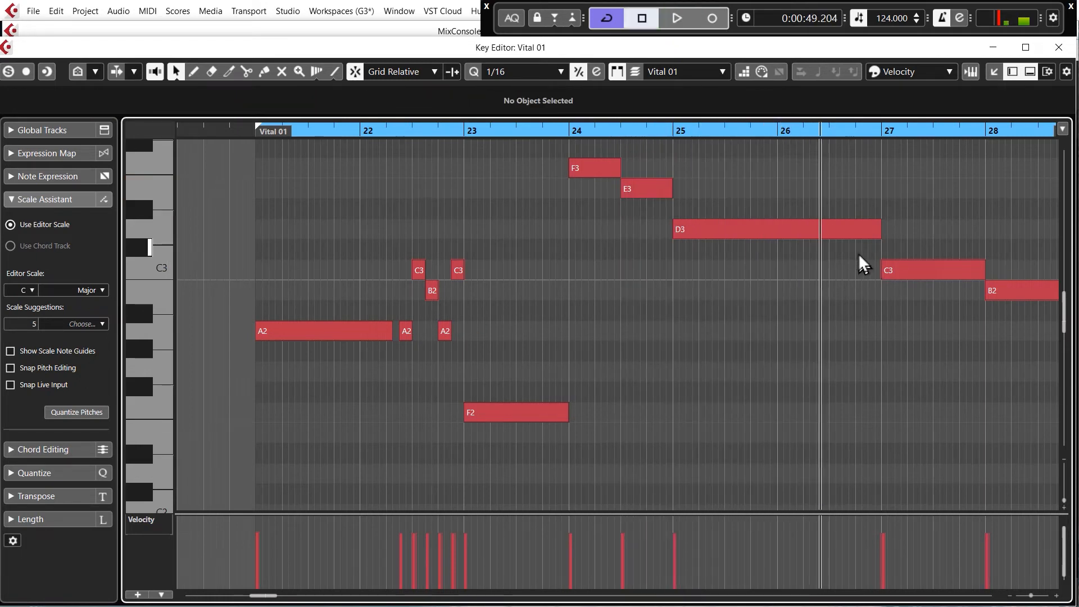
# - Shorten the D3 note to end at 26.2.2 and copy the five-note run from bar 22, transposed to start on D3 at 26.2.3
pyautogui.moveTo(880, 238); pyautogui.dragTo(815, 240)
pyautogui.moveTo(401, 354); pyautogui.dragTo(471, 239)
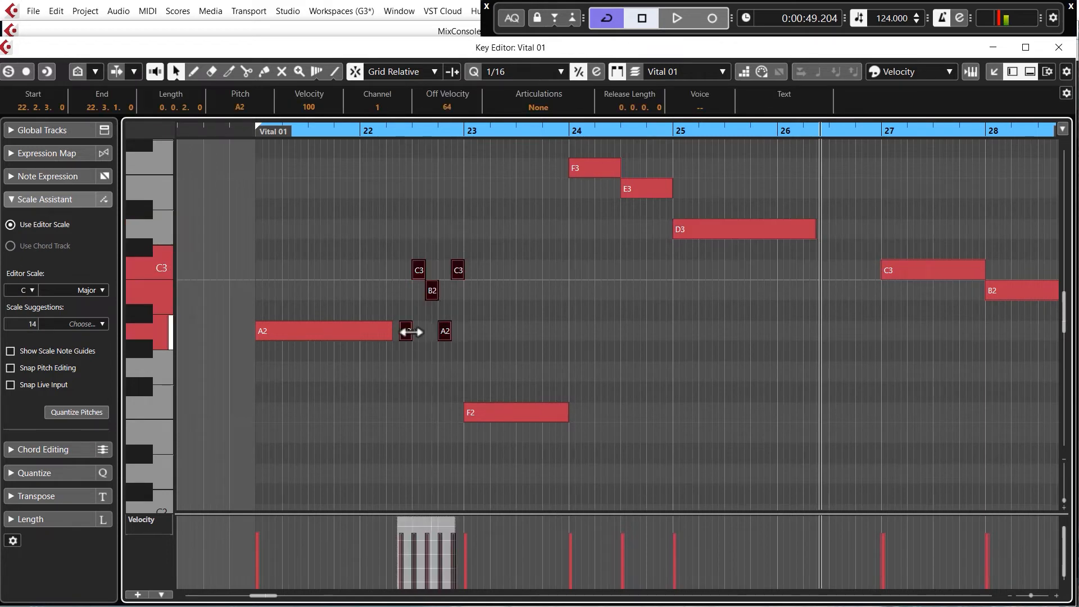
pyautogui.moveTo(406, 335); pyautogui.dragTo(808, 236)
pyautogui.click(808, 217)
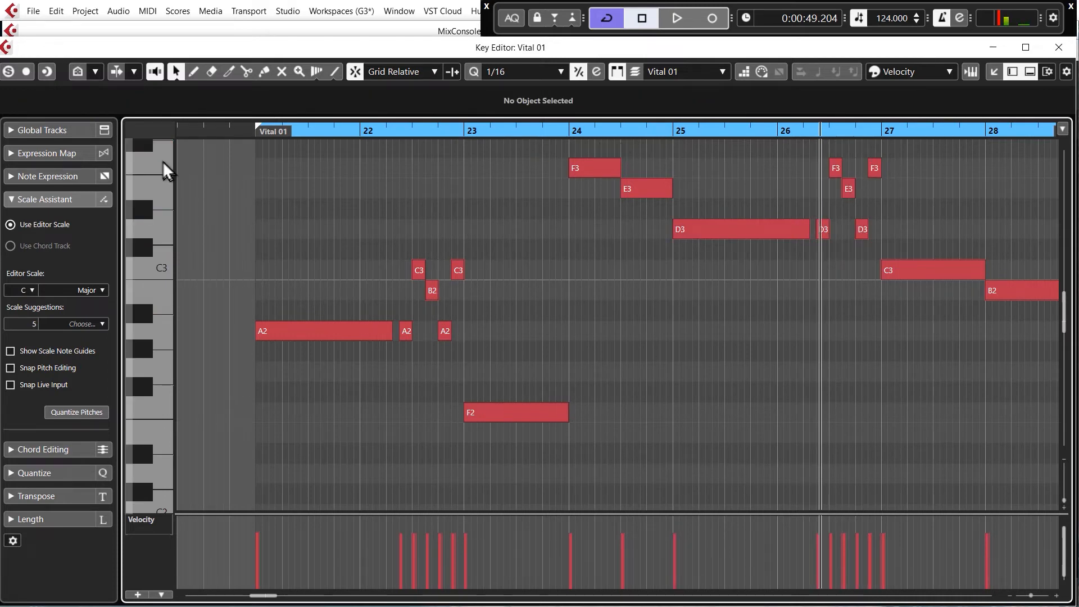
# - Play the edited melody from bar 21 through to bar 28
pyautogui.click(252, 132)
pyautogui.press('space')
pyautogui.press('g')
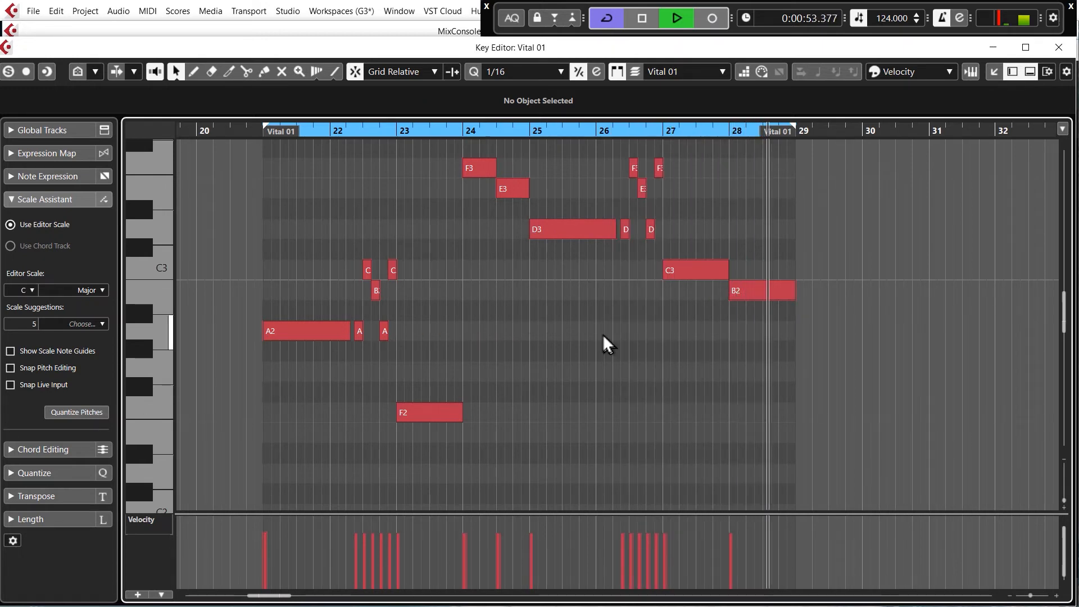
pyautogui.press('space')
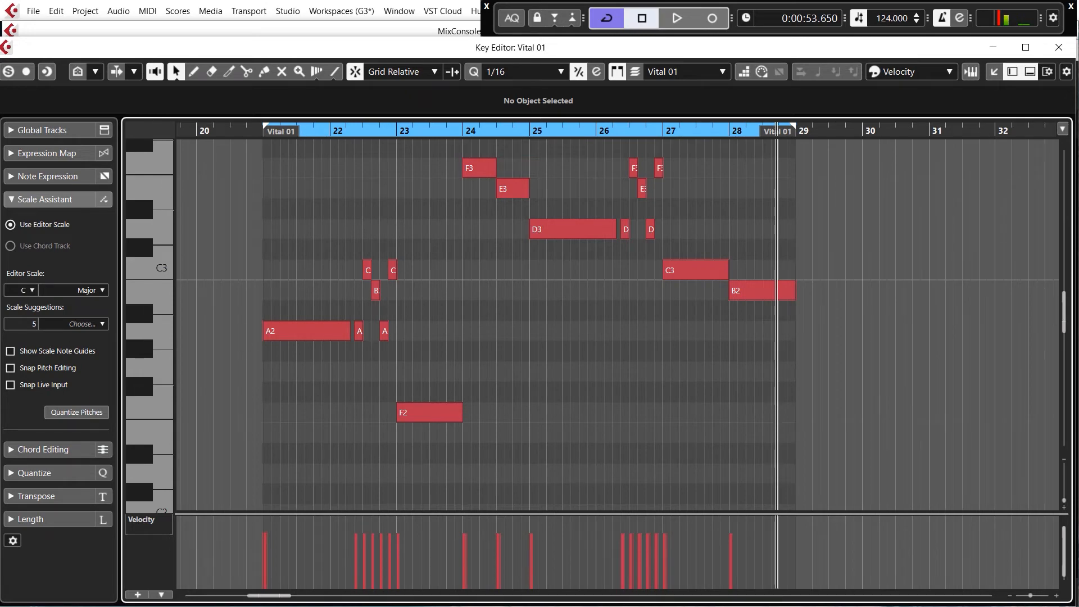
# - Close the Key Editor and play the arrangement from bar 5 with the vocal guide
pyautogui.click(1059, 48)
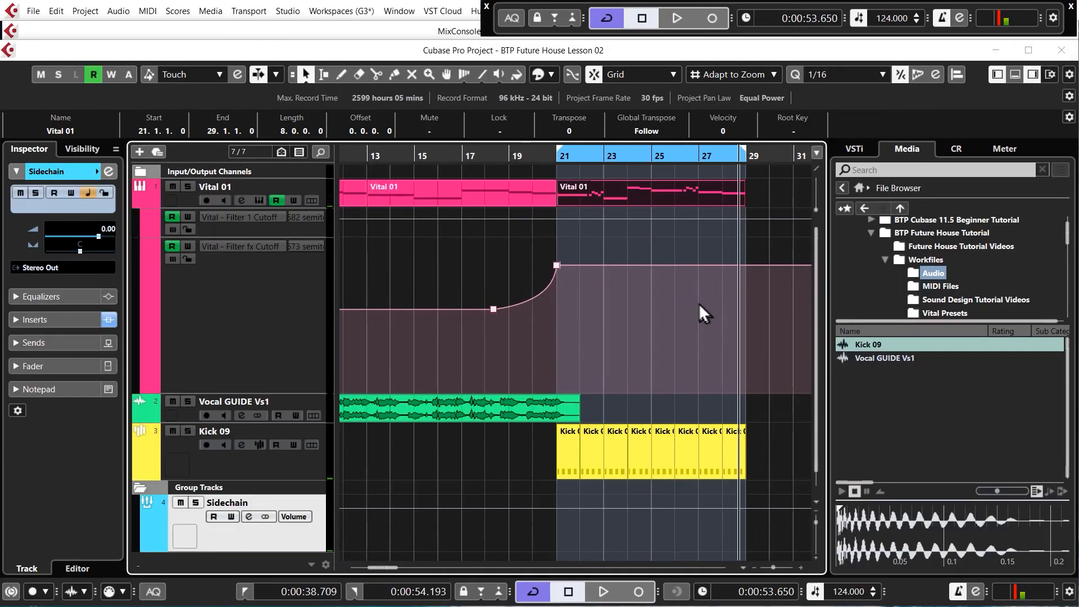
pyautogui.scroll(-1, 687, 296)
pyautogui.scroll(1, 530, 332)
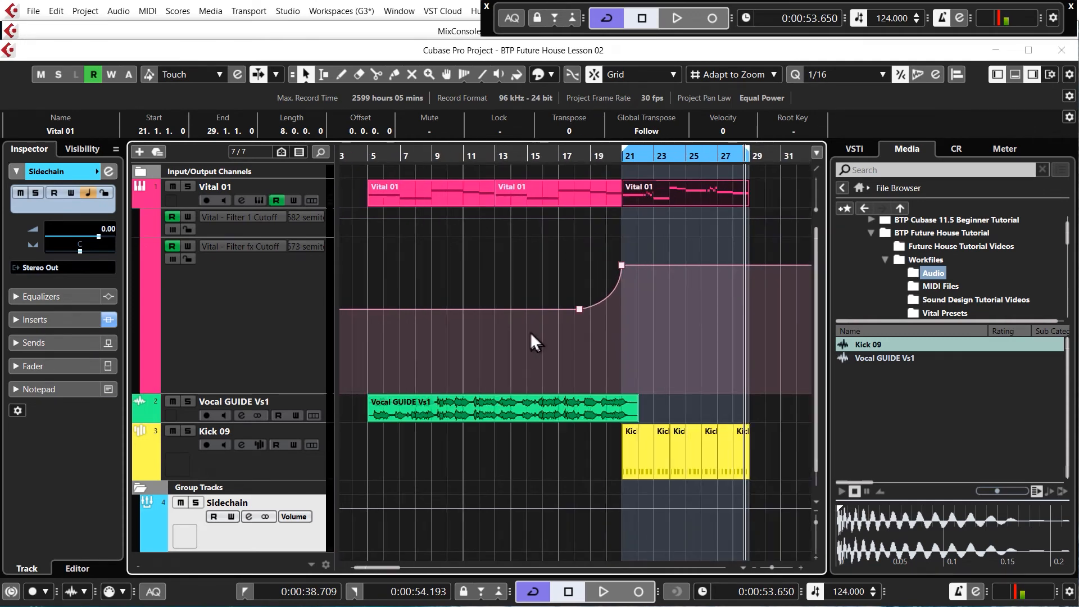
pyautogui.click(366, 156)
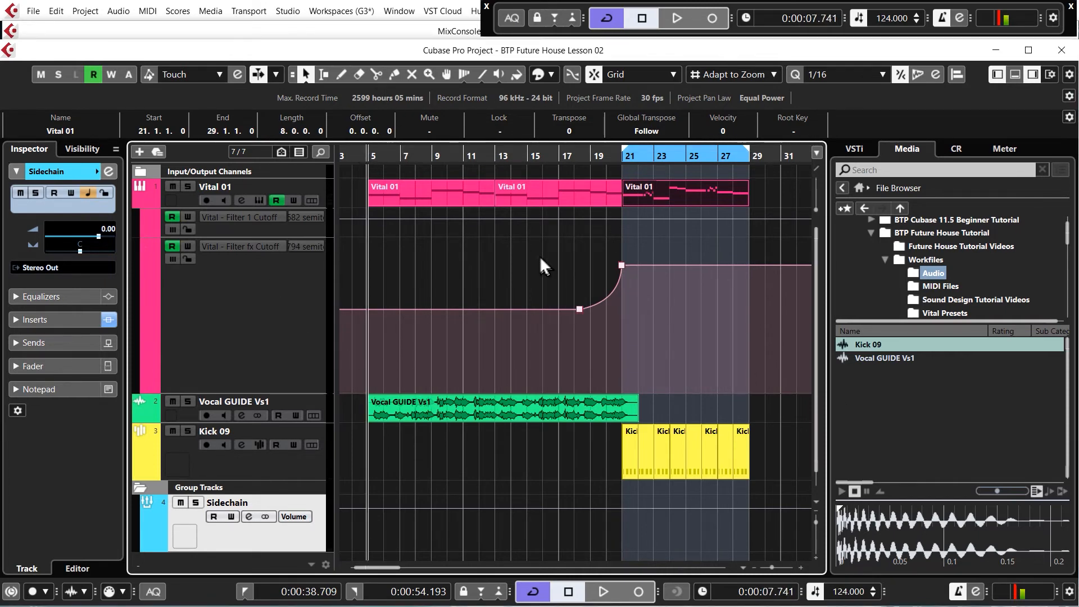
pyautogui.press('space')
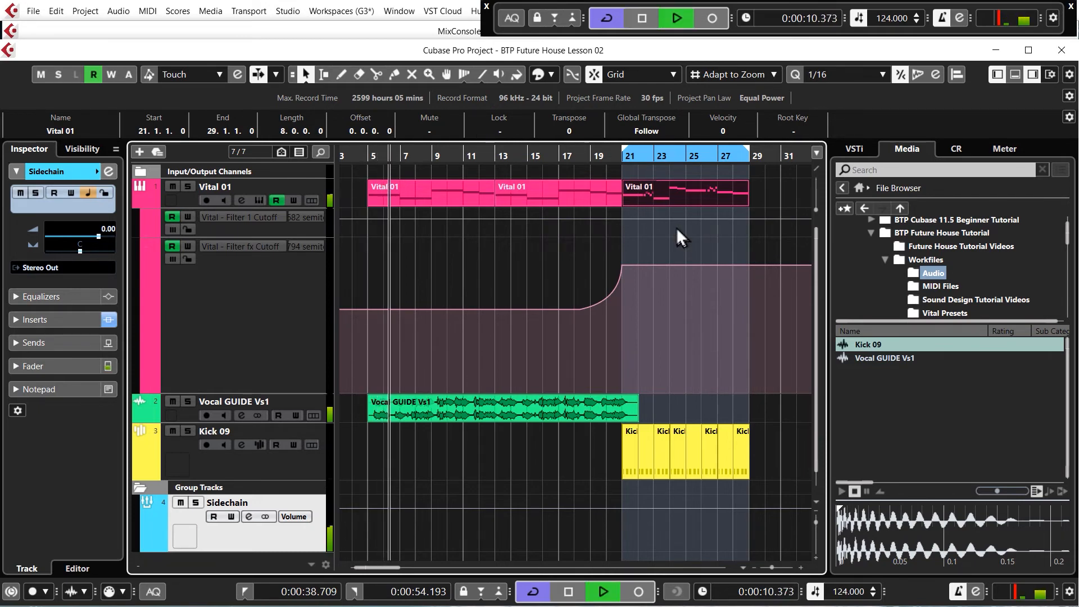
pyautogui.press('space')
# - Add a stereo effect track named Main Reverb with RoomWorks SE, routed to Stereo Out and created inside a folder
pyautogui.click(322, 401)
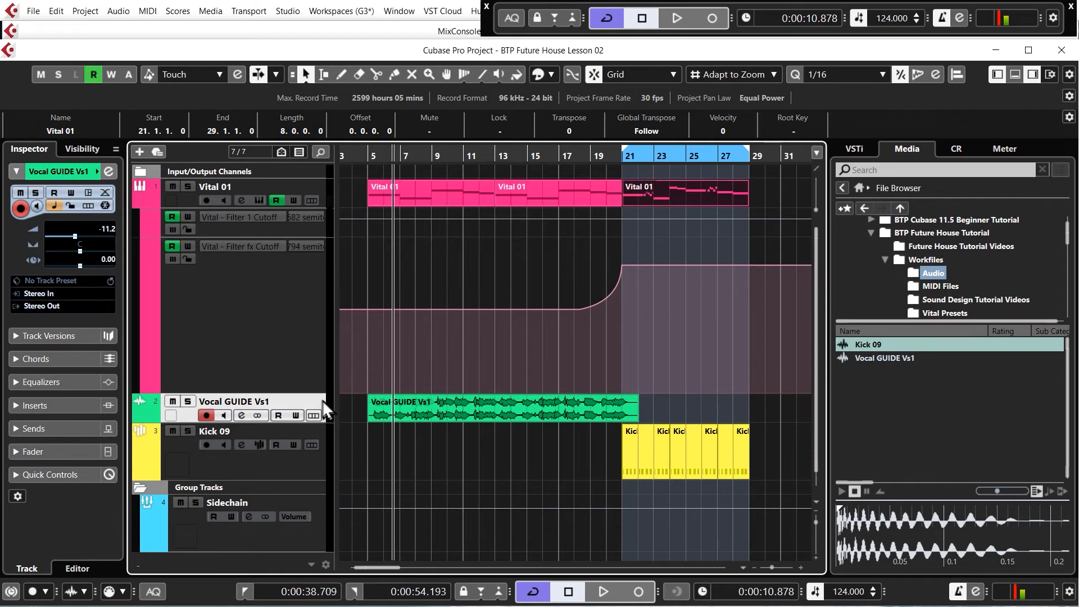
pyautogui.rightClick(322, 400)
pyautogui.moveTo(437, 408)
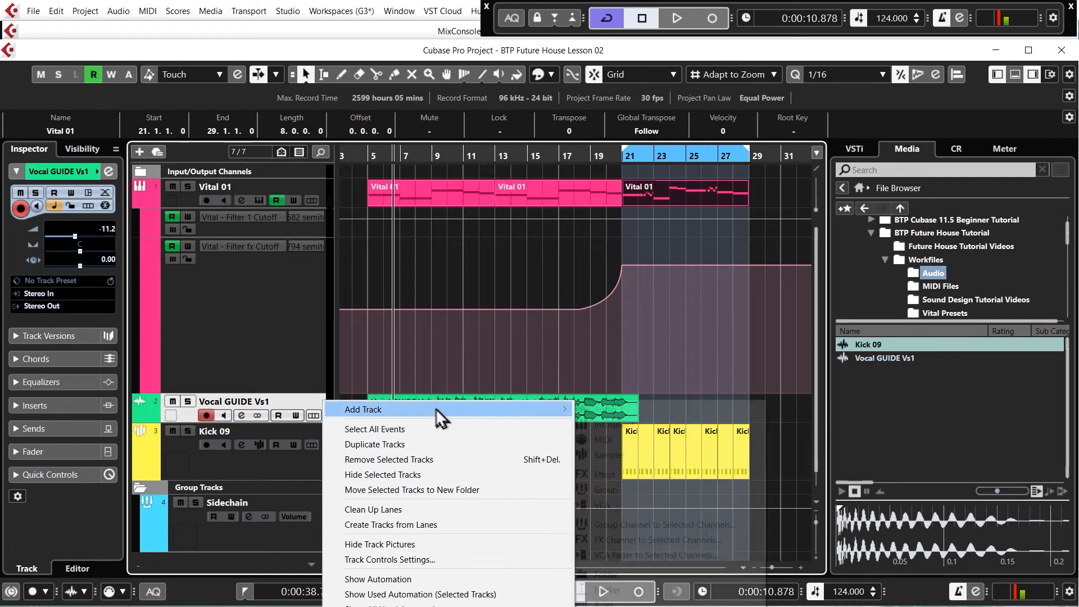
pyautogui.click(612, 472)
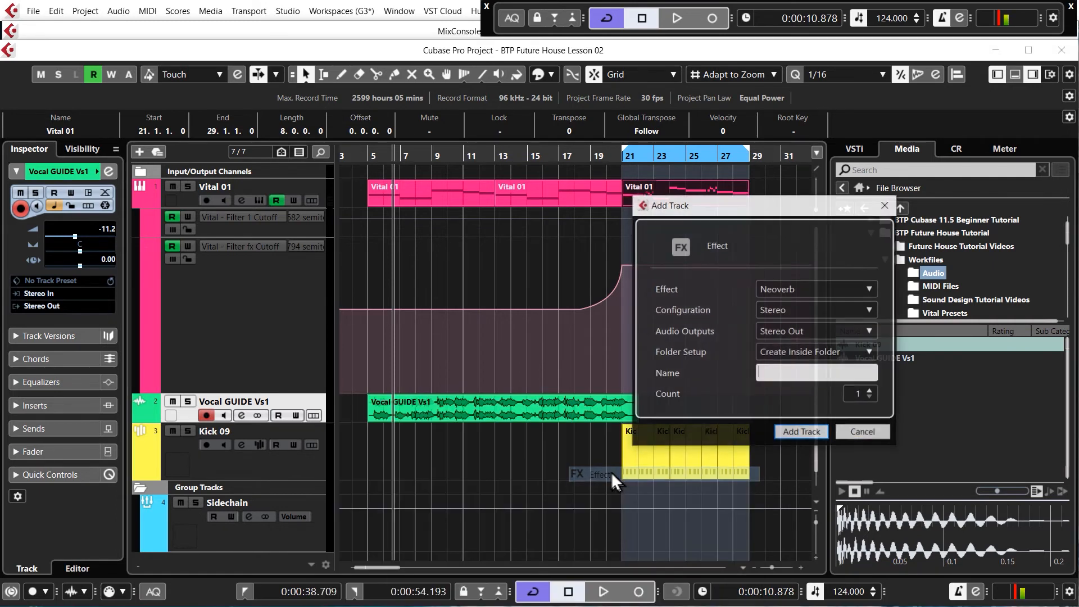
pyautogui.click(818, 288)
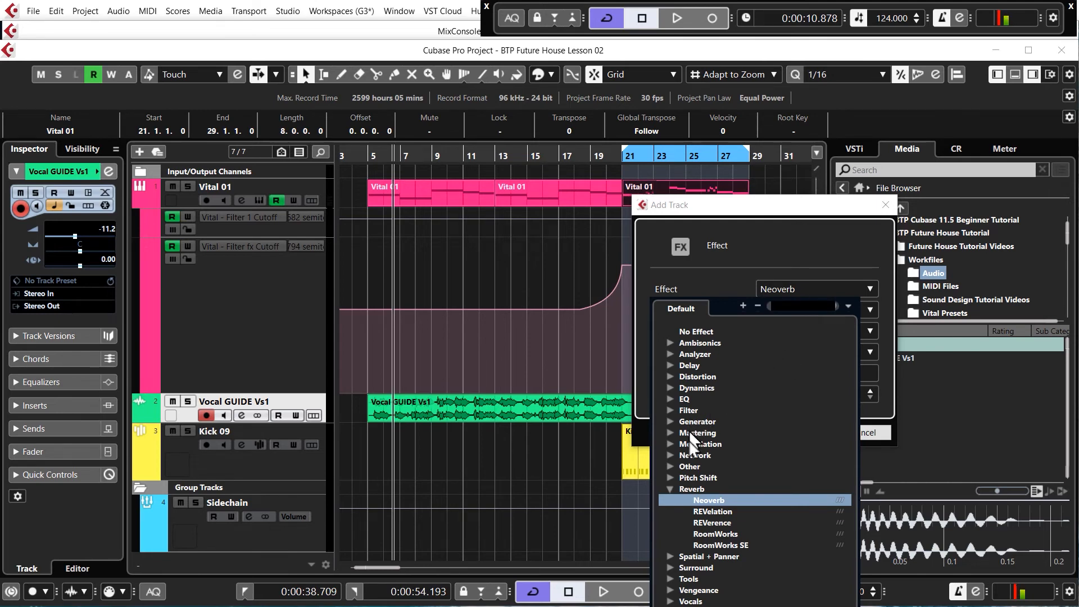
pyautogui.click(720, 545)
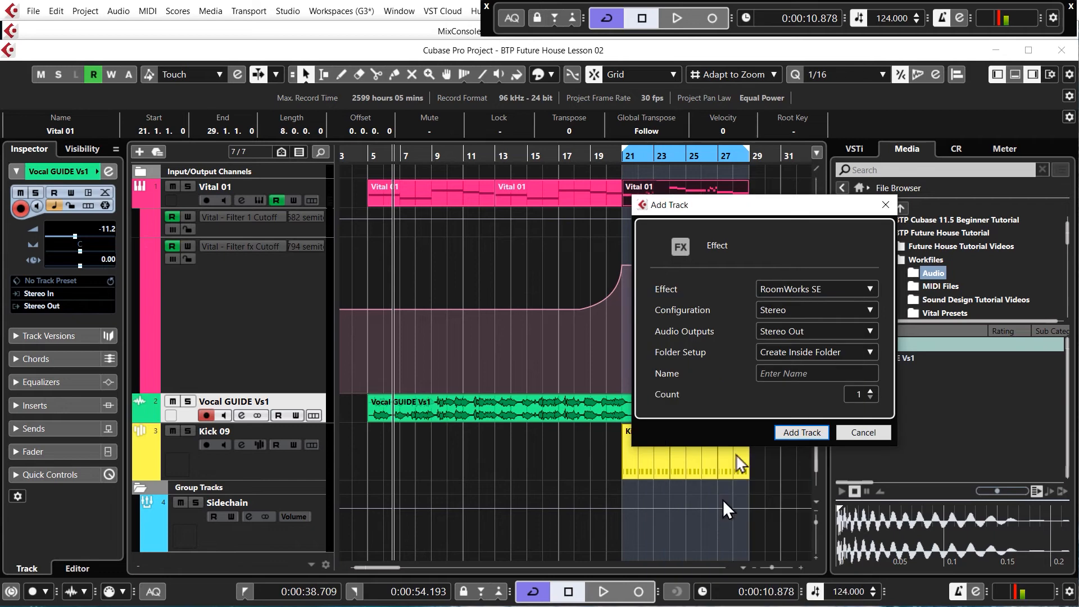
pyautogui.click(800, 373)
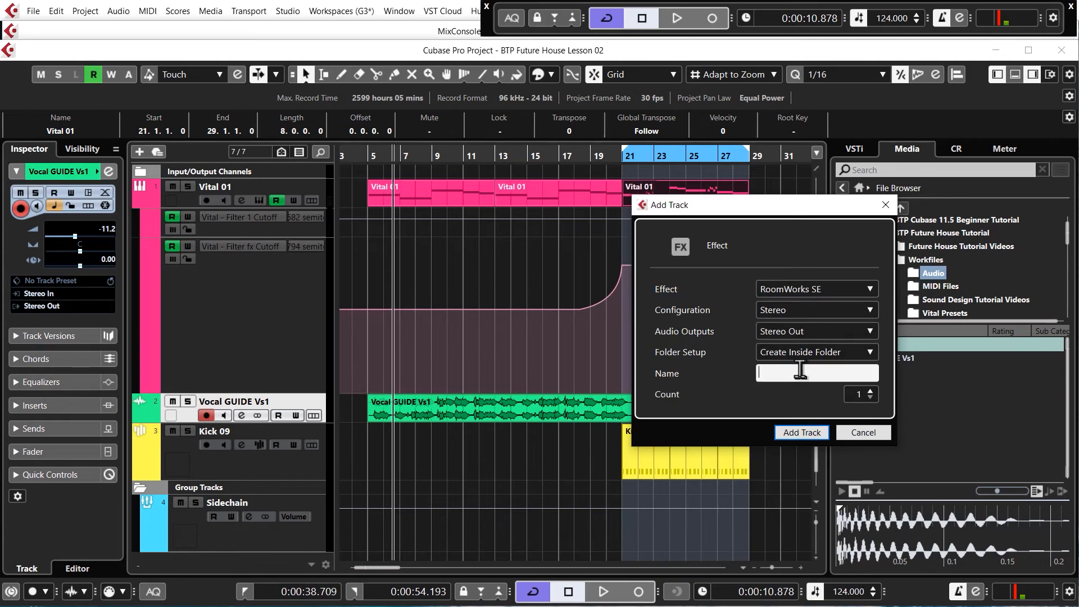
pyautogui.write('Main Reverb')
pyautogui.click(802, 432)
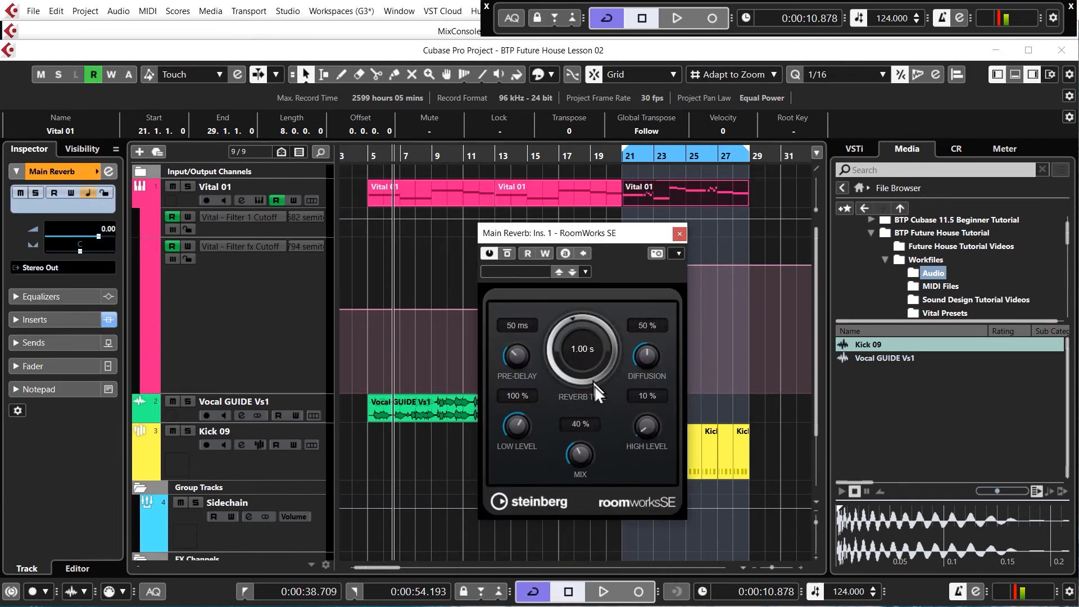
# - Set the RoomWorks SE mix to 100 % and lengthen its reverb time to about 2.7 s, closing the plug-in
pyautogui.moveTo(602, 235); pyautogui.dragTo(648, 214)
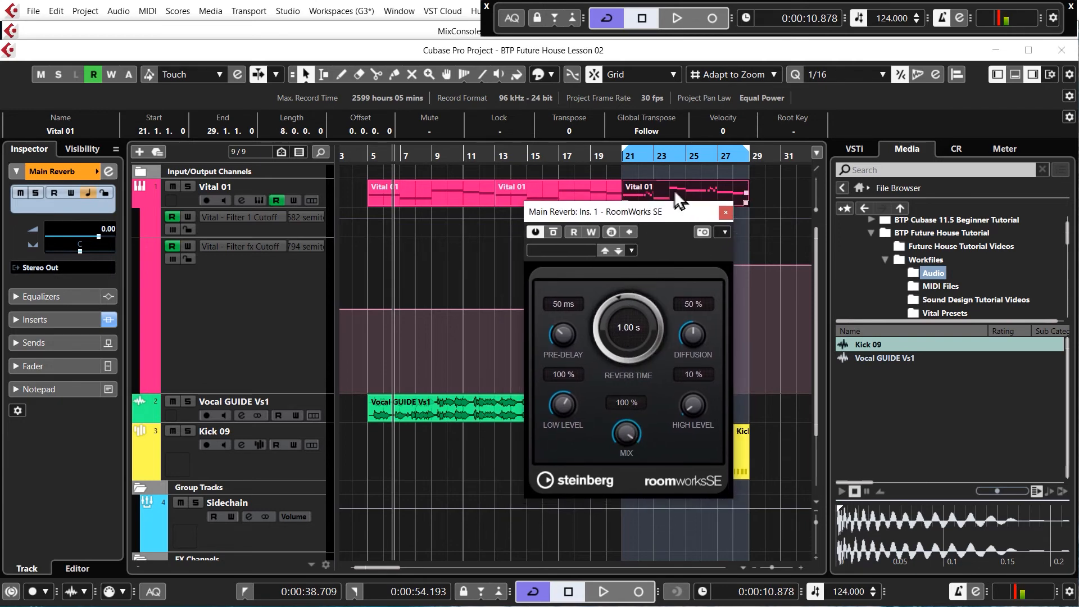
pyautogui.moveTo(621, 326); pyautogui.dragTo(634, 79)
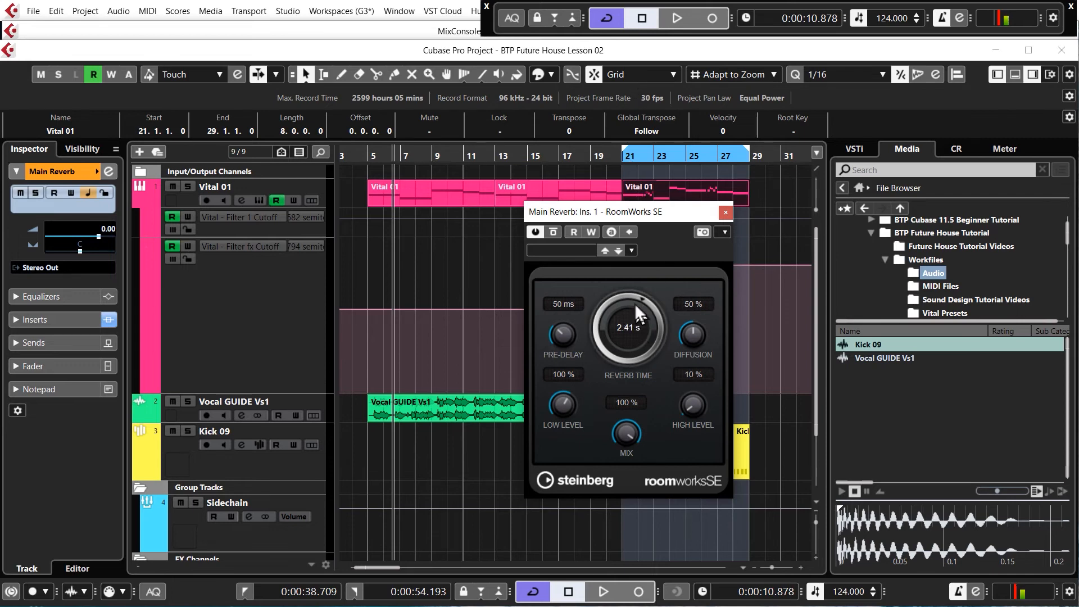
pyautogui.moveTo(635, 303); pyautogui.dragTo(637, 285)
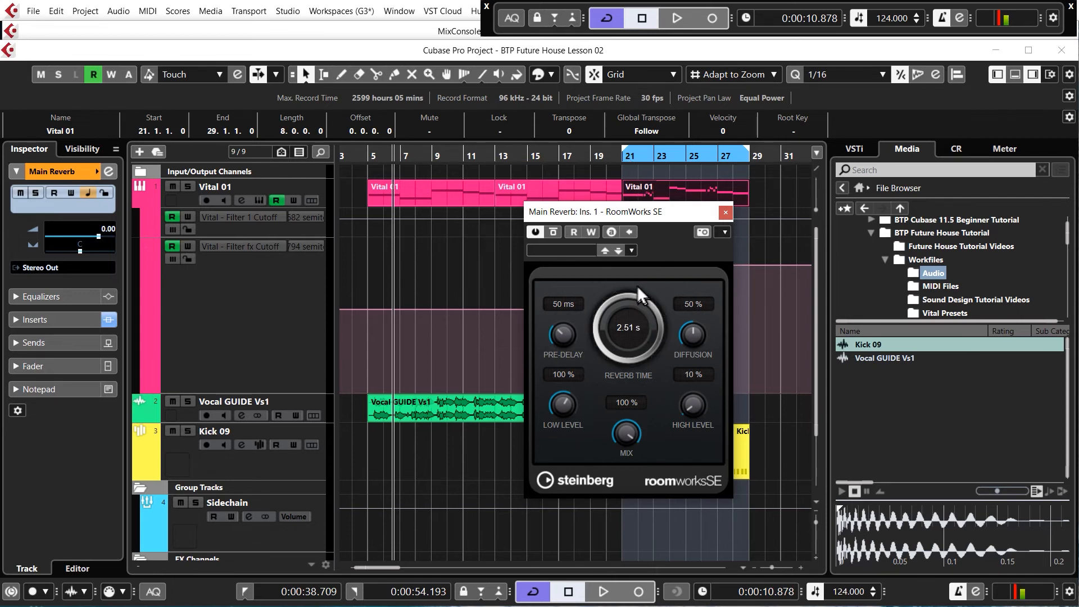
pyautogui.moveTo(632, 331); pyautogui.dragTo(635, 288)
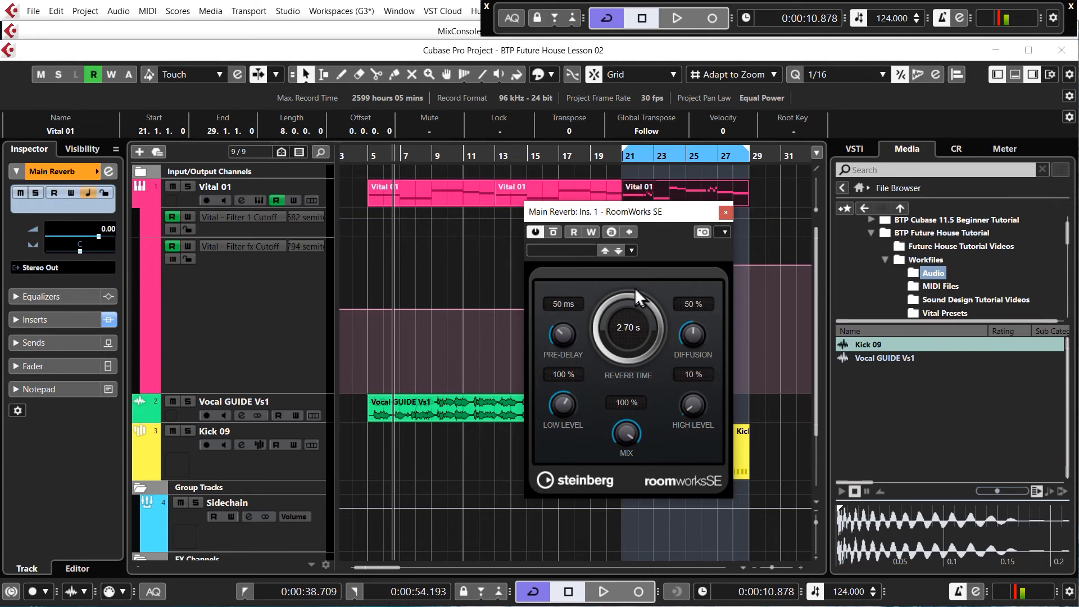
pyautogui.moveTo(632, 325); pyautogui.dragTo(632, 284)
pyautogui.click(726, 211)
# - Route the Vocal GUIDE Vs1 track's first send to Main Reverb and activate the send
pyautogui.click(321, 403)
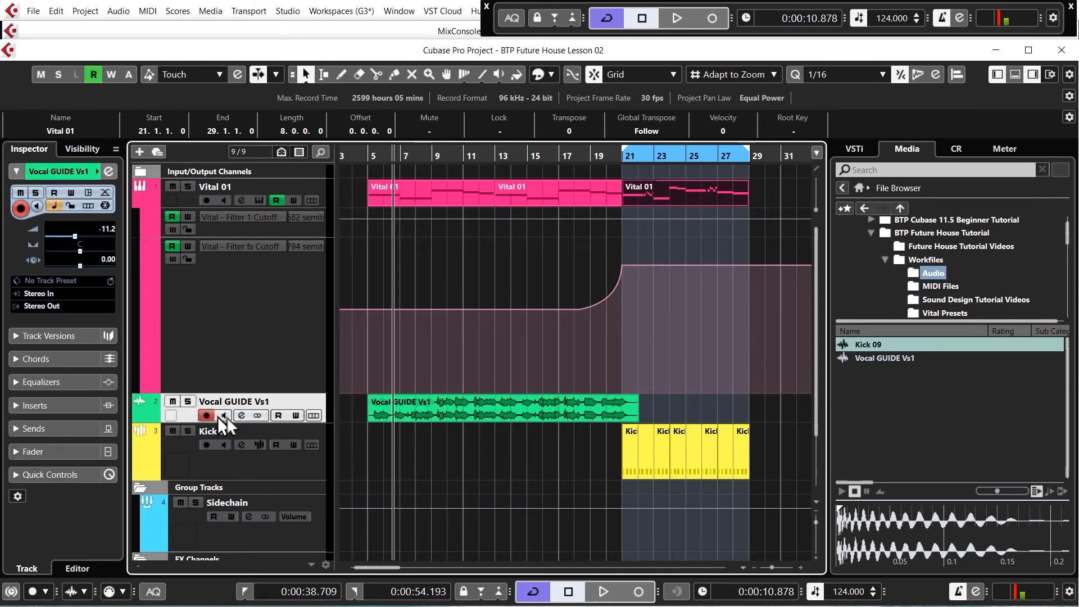
pyautogui.click(241, 417)
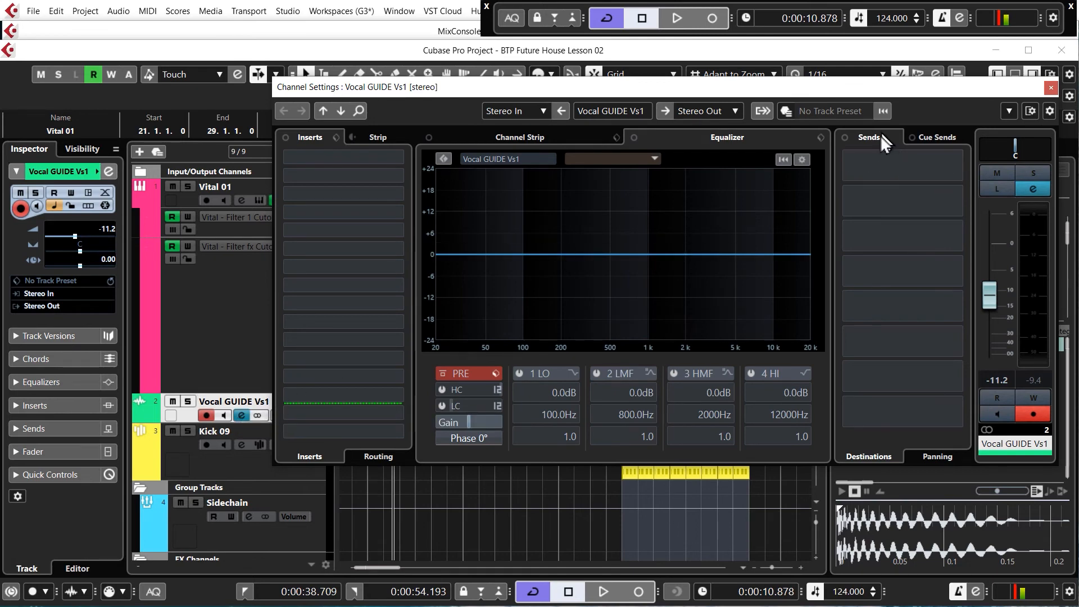
pyautogui.click(938, 157)
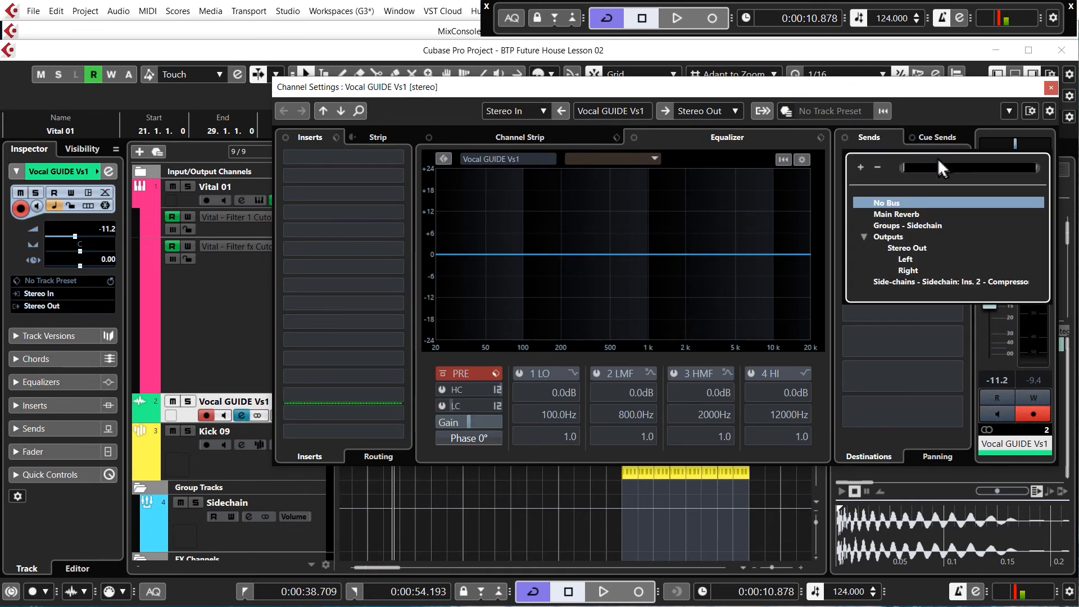
pyautogui.click(880, 216)
pyautogui.click(849, 156)
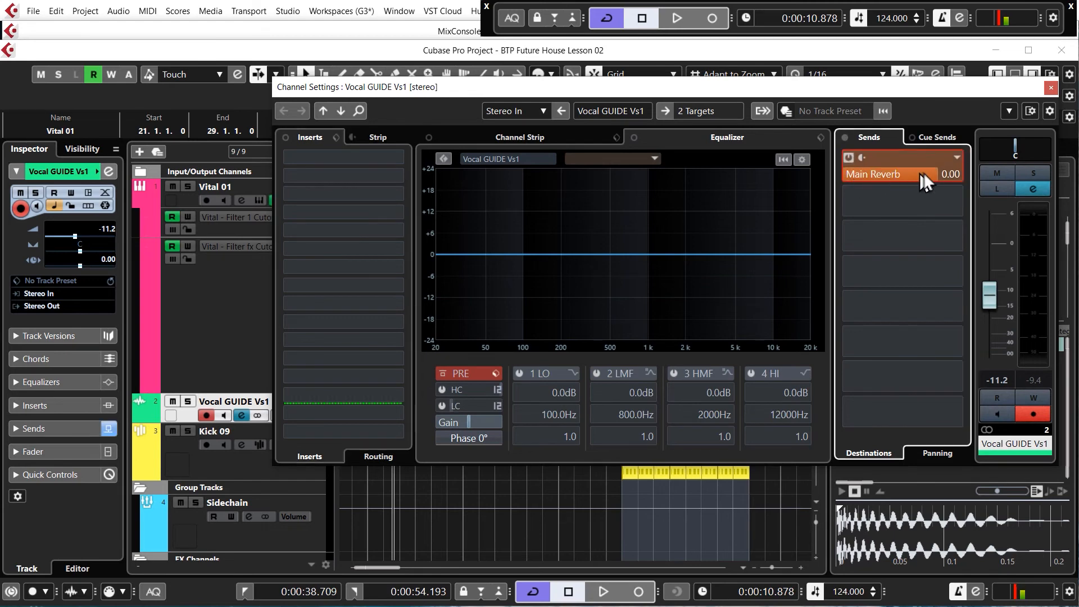
# - Lower the vocal's Main Reverb send to about -9.8 dB during playback and close the channel settings
pyautogui.moveTo(901, 177)
pyautogui.mouseDown()
pyautogui.moveTo(933, 174)
pyautogui.moveTo(903, 177)
pyautogui.mouseUp()
pyautogui.press('space')
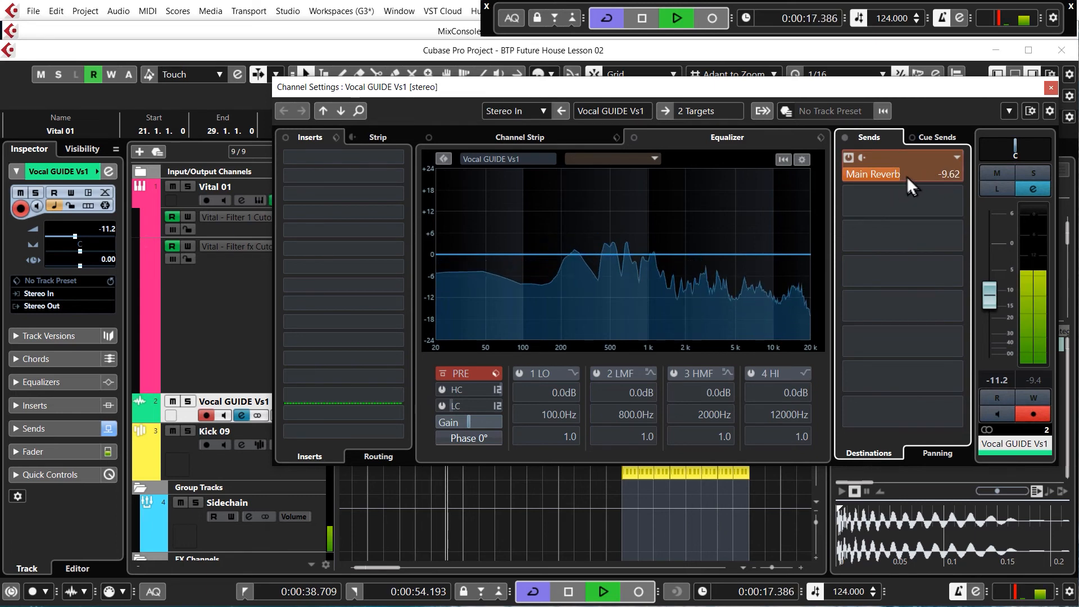
pyautogui.moveTo(910, 173); pyautogui.dragTo(903, 177)
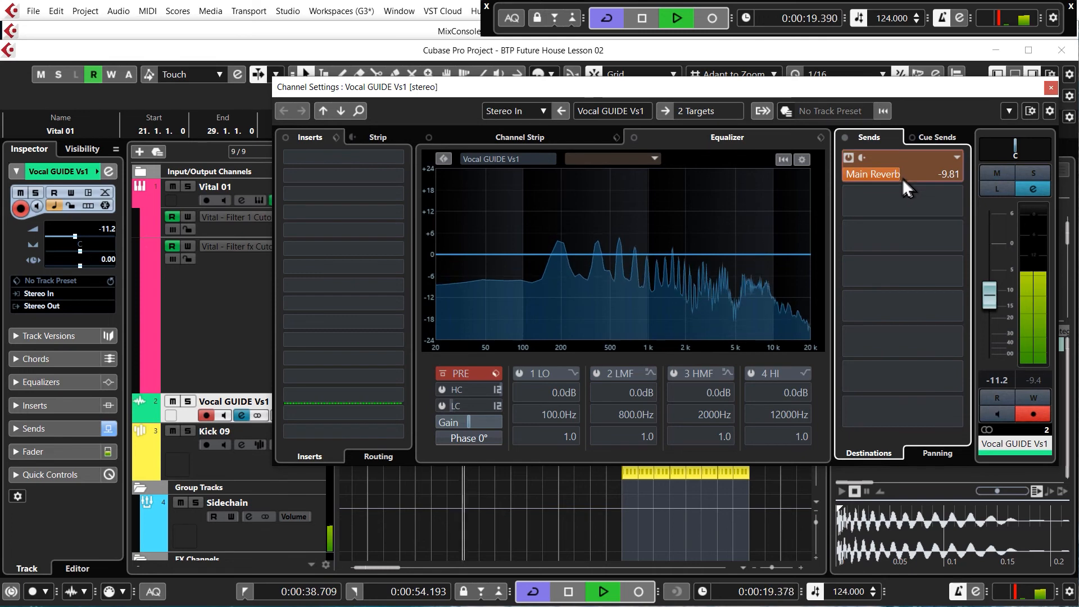
pyautogui.click(1051, 88)
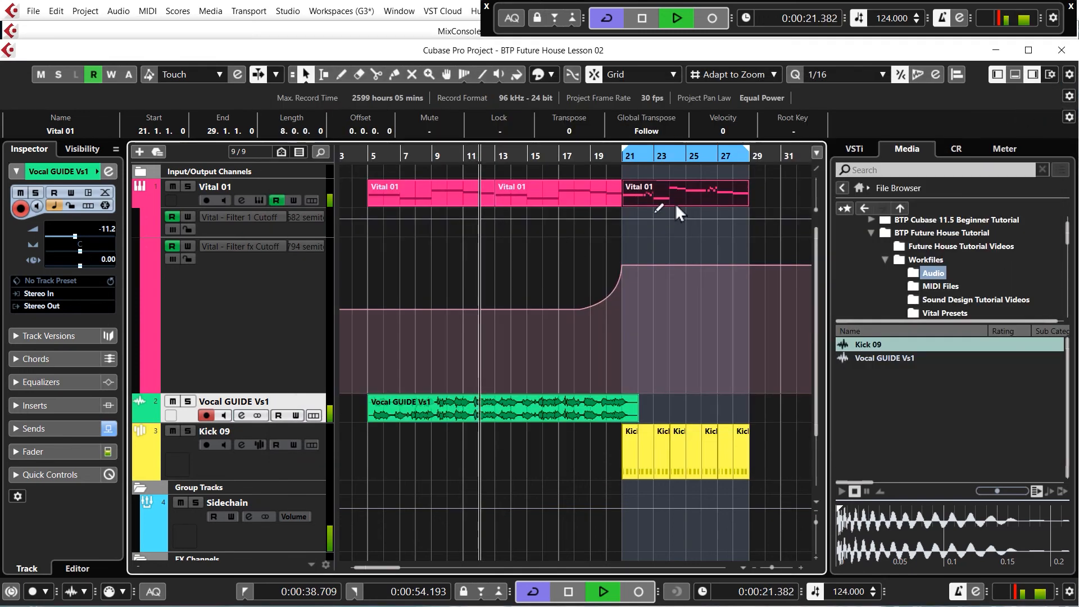
# - Deselect all events, restore auto-scroll and listen to the arrangement through the drop up to bar 28
pyautogui.click(474, 457)
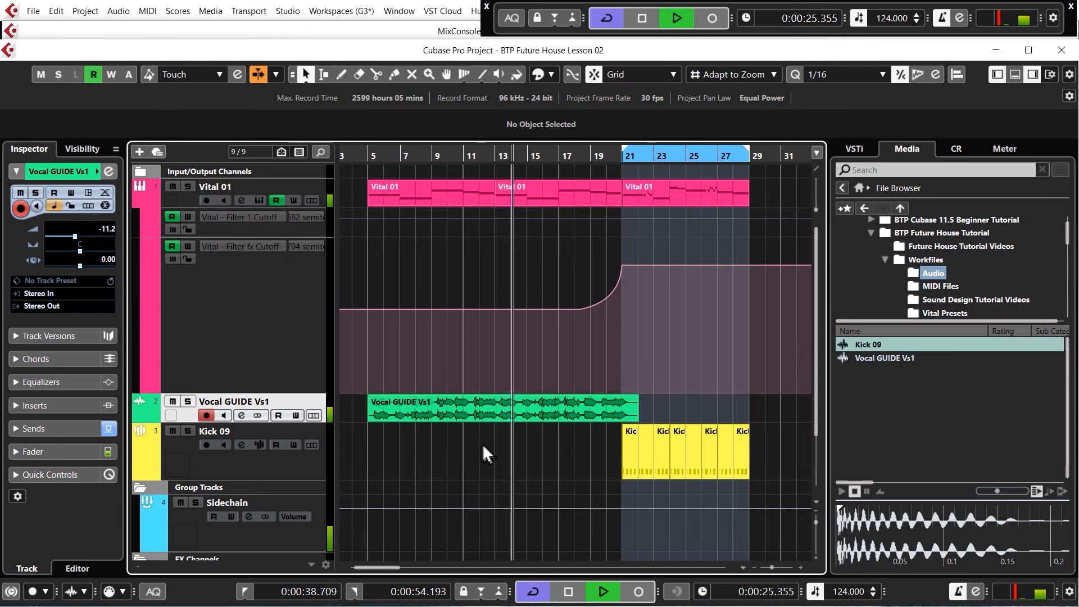
pyautogui.click(258, 75)
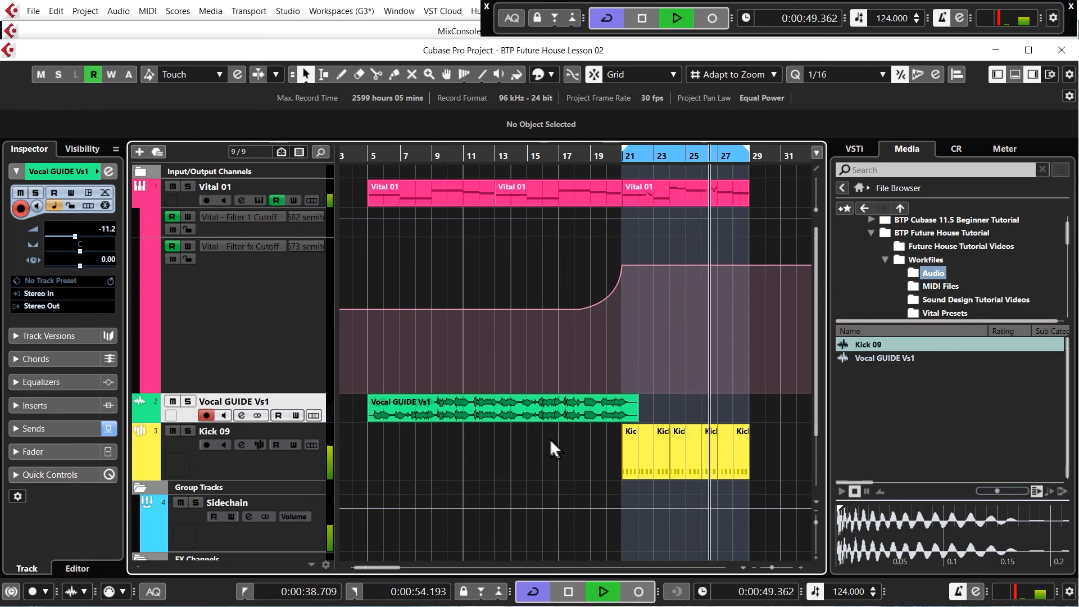
pyautogui.press('space')
# - Raise the Filter fx Cutoff automation slightly to a peak at bar 25 and curve it down to near its starting level at bar 29
pyautogui.click(691, 262)
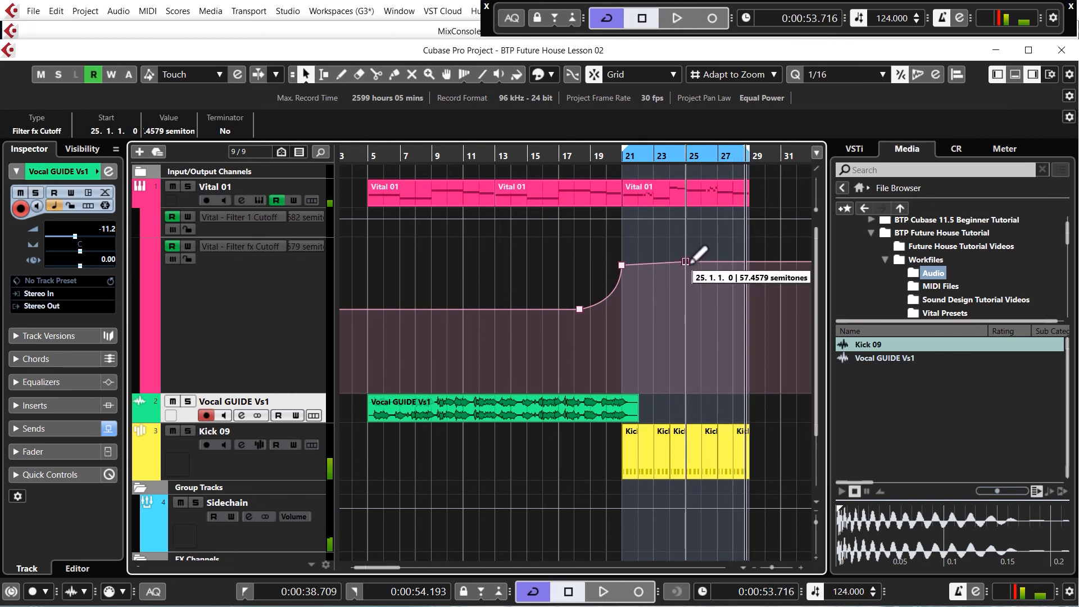
pyautogui.moveTo(691, 262); pyautogui.dragTo(691, 259)
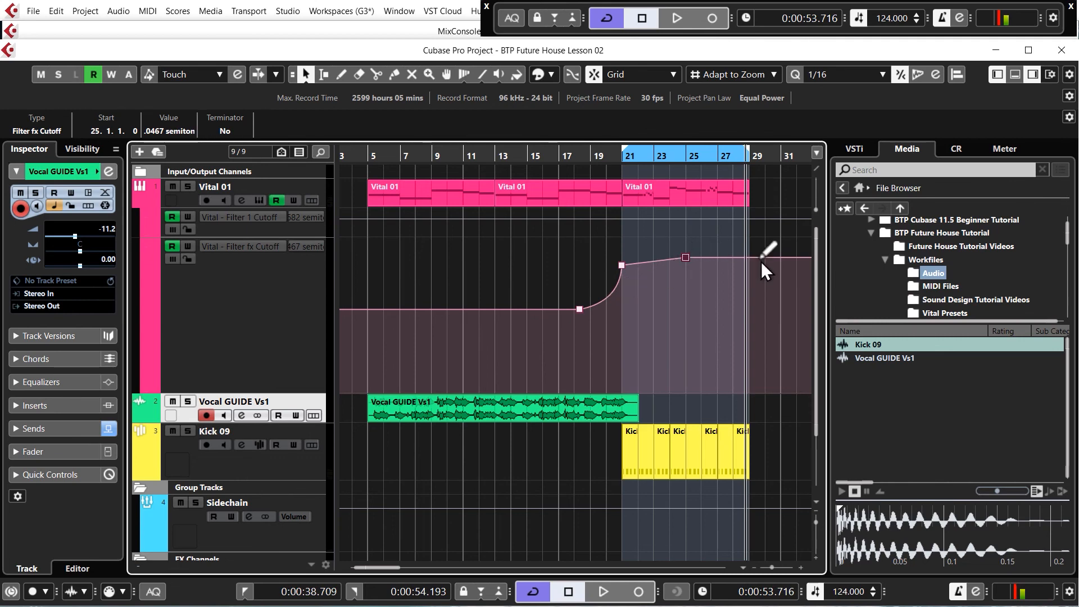
pyautogui.moveTo(761, 261); pyautogui.dragTo(733, 270)
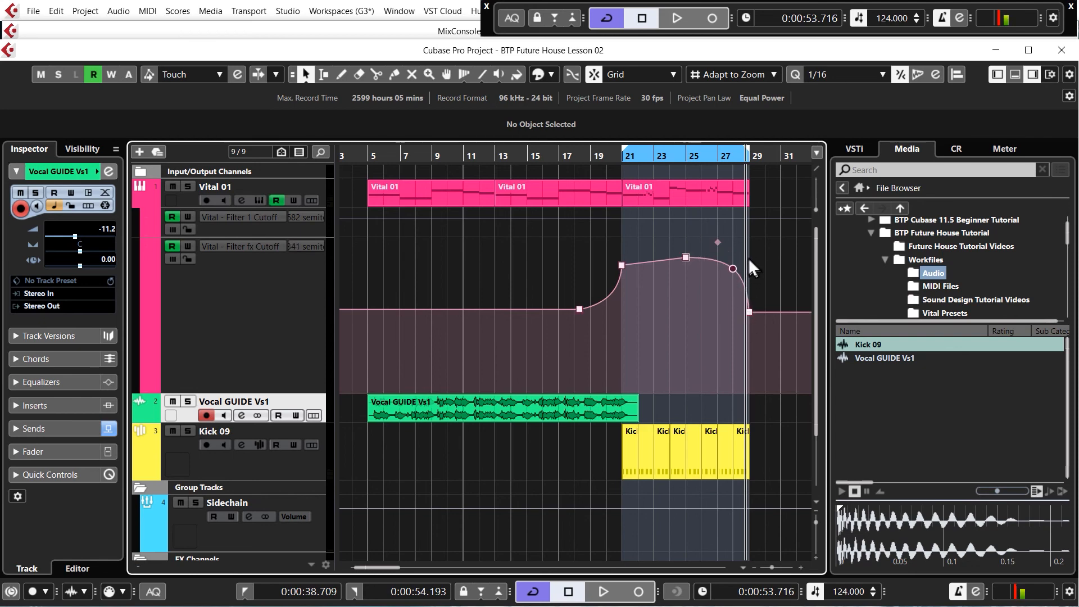
# - Play the end of the drop from bar 27 to bar 29 to check the falling filter cutoff
pyautogui.click(718, 154)
pyautogui.press('space')
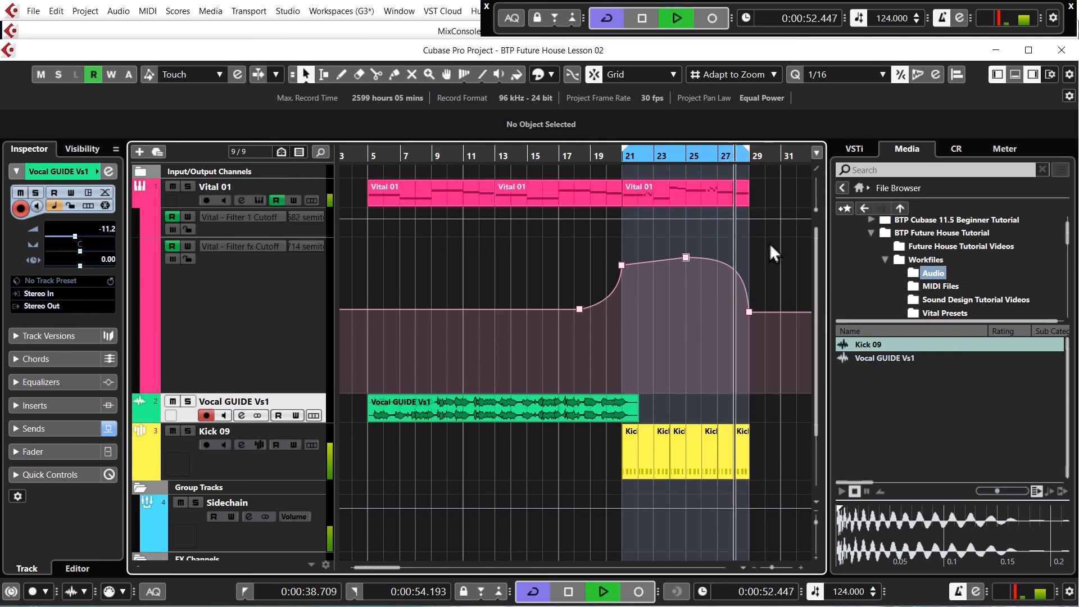
pyautogui.press('space')
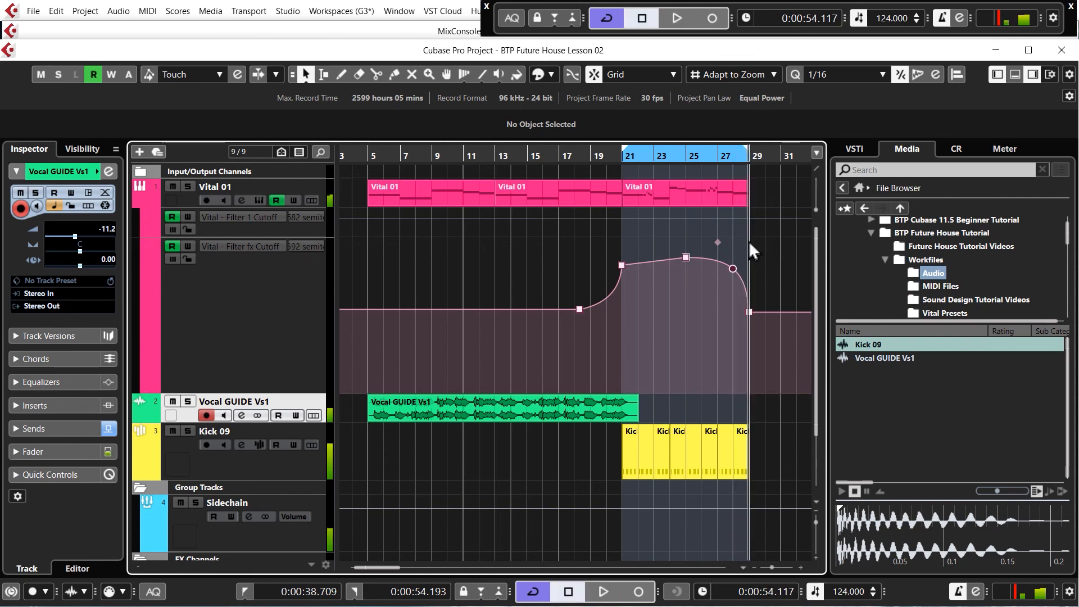
pyautogui.press('g')
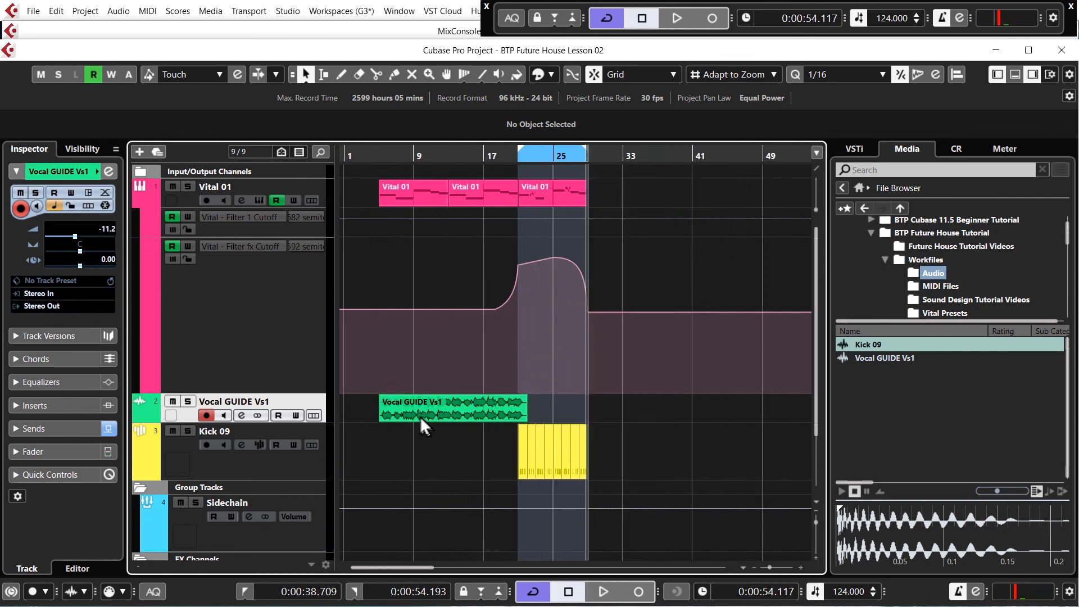